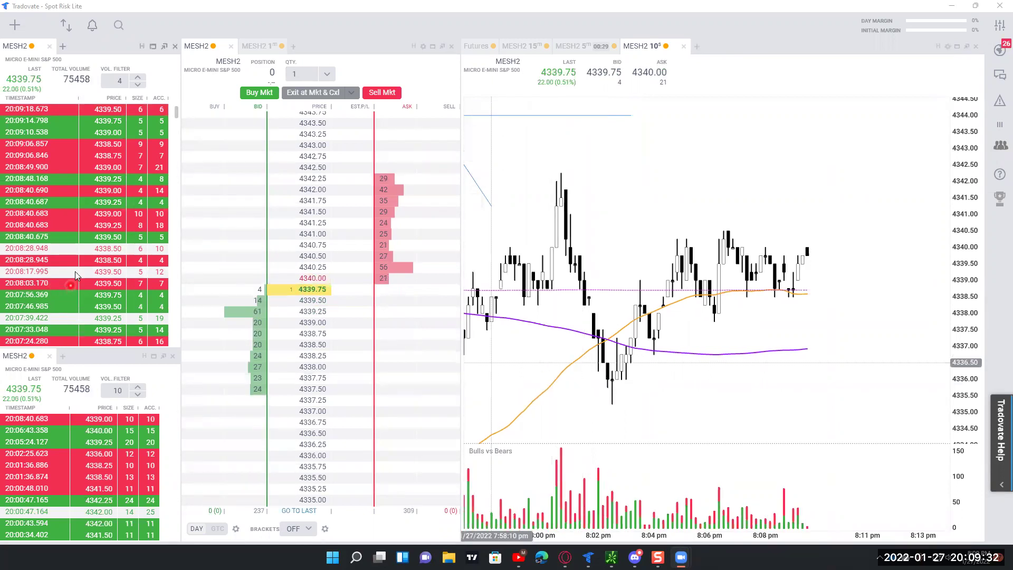
left_click(120, 85)
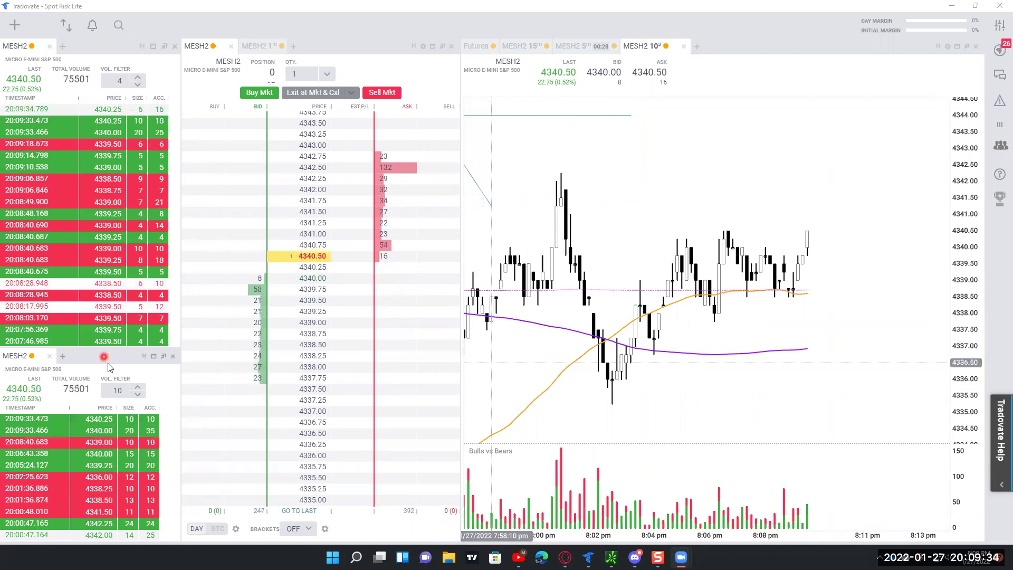
left_click(121, 413)
left_click(113, 391)
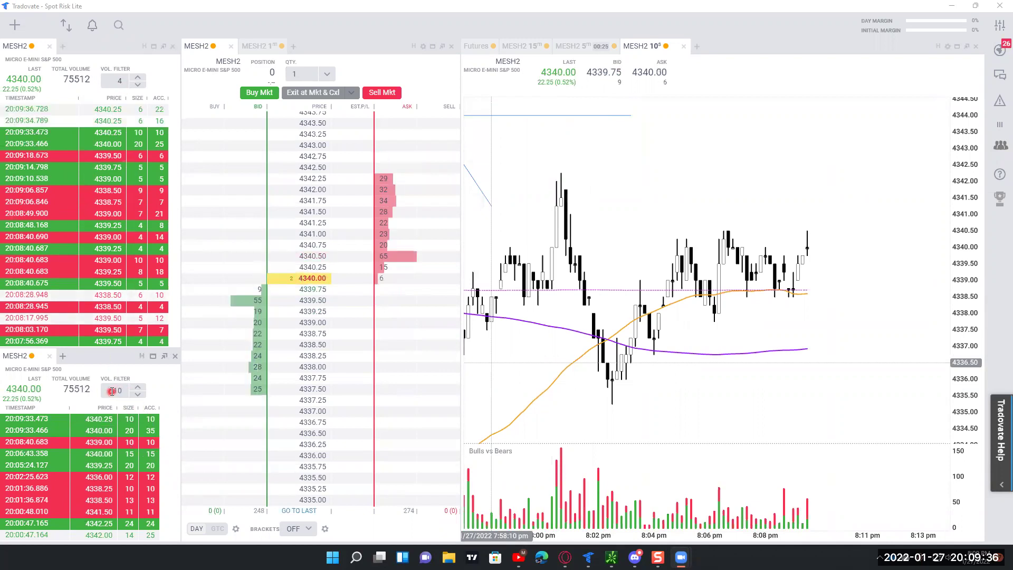
type("10")
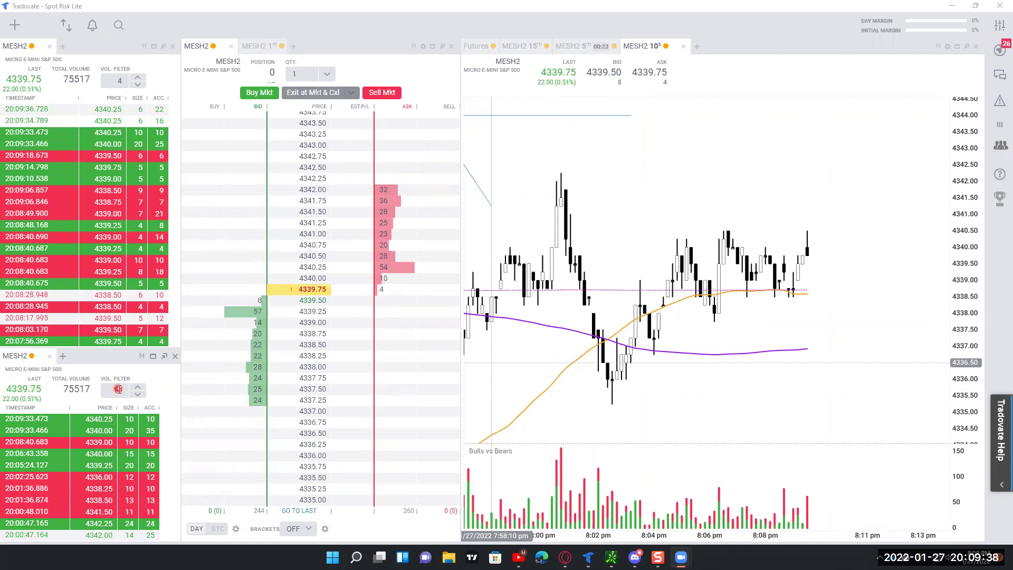
Step: Widen the time range of the 10-second MESH2 chart back to about 7:35 pm
left_click(528, 371)
scroll(528, 371, "down", 1)
scroll(528, 371, "down", 3)
left_click_drag(555, 405, 776, 344)
scroll(776, 344, "down", 1)
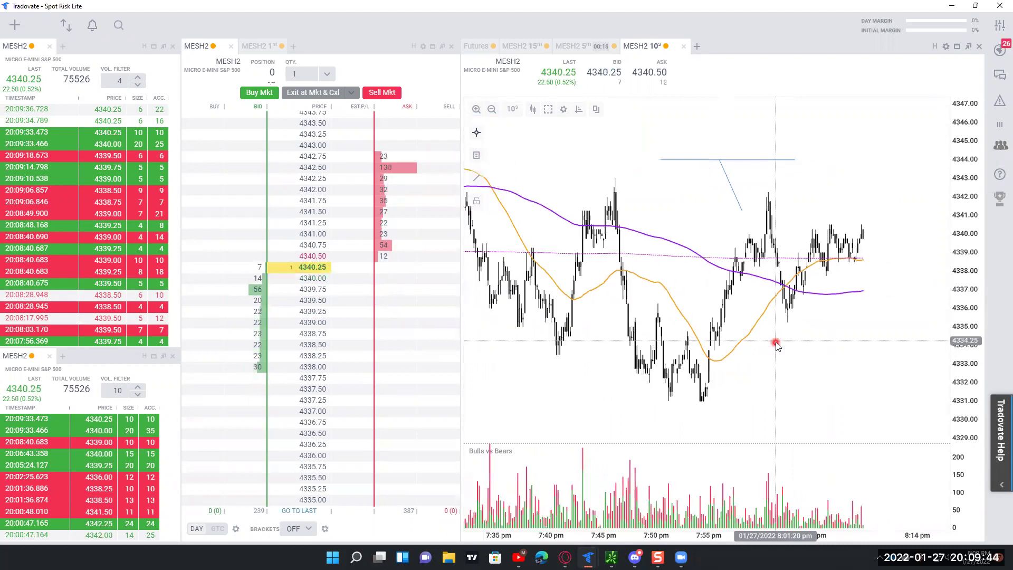
Step: Compare the total volumes of the E-mini and Micro E-mini S&P 500 and NASDAQ contracts in the Futures watchlist
left_click(474, 45)
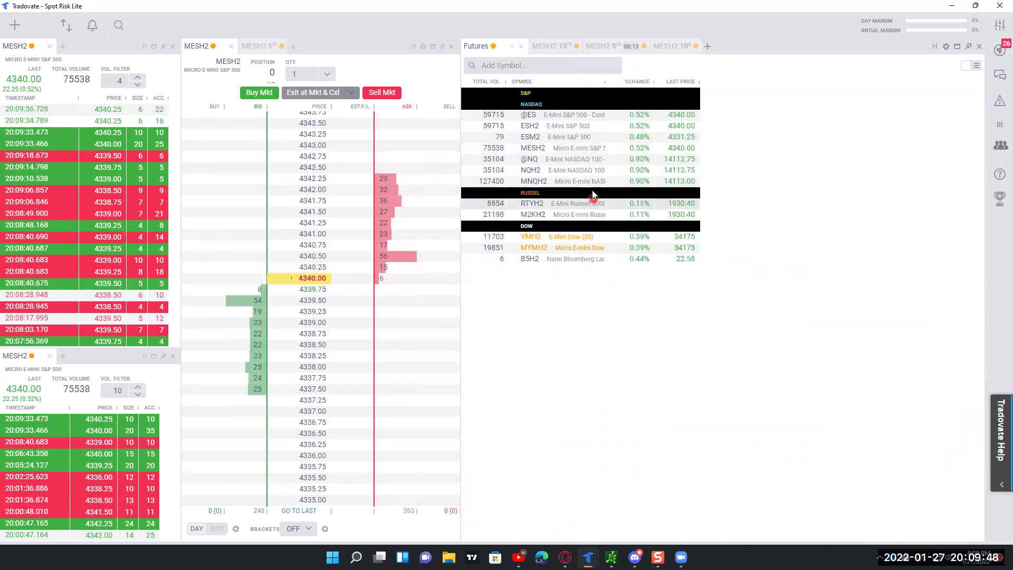
left_click(600, 137)
left_click(574, 150)
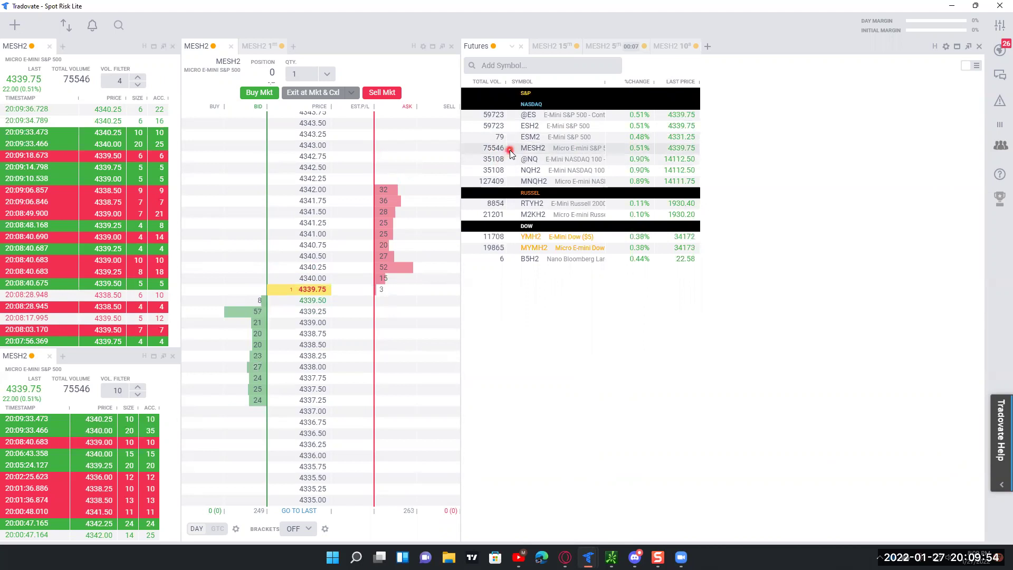
left_click(503, 127)
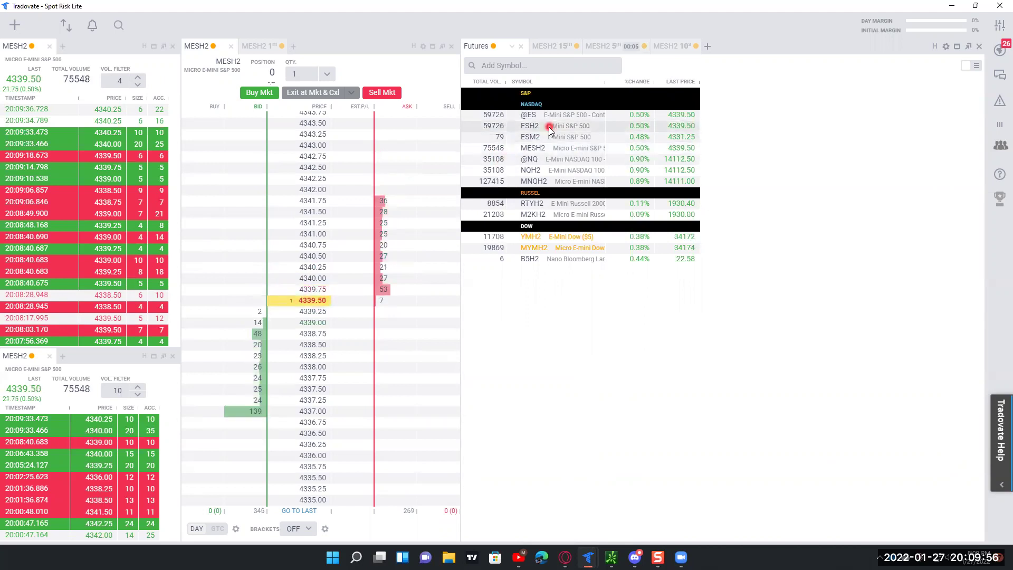
left_click(508, 128)
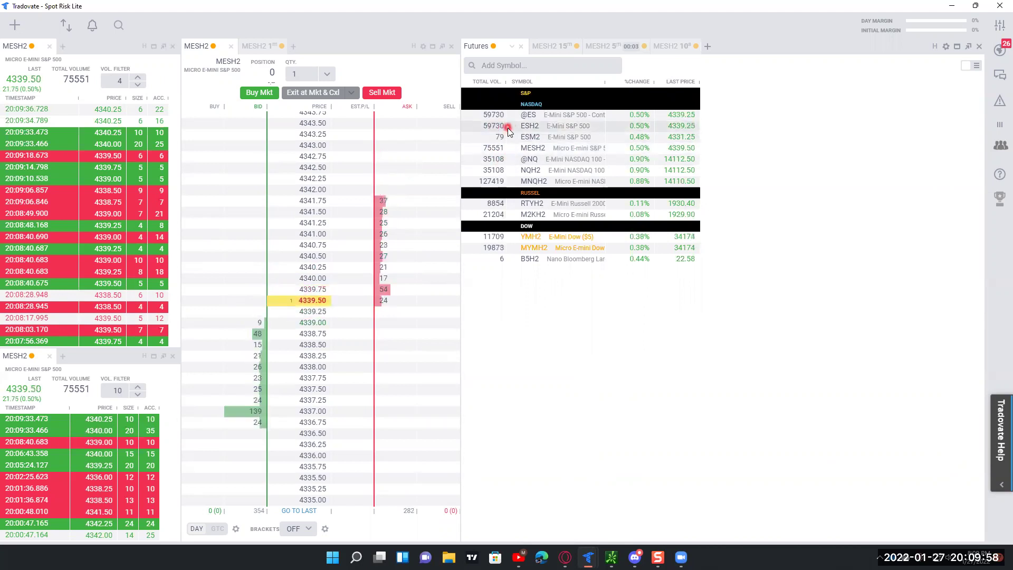
left_click(562, 152)
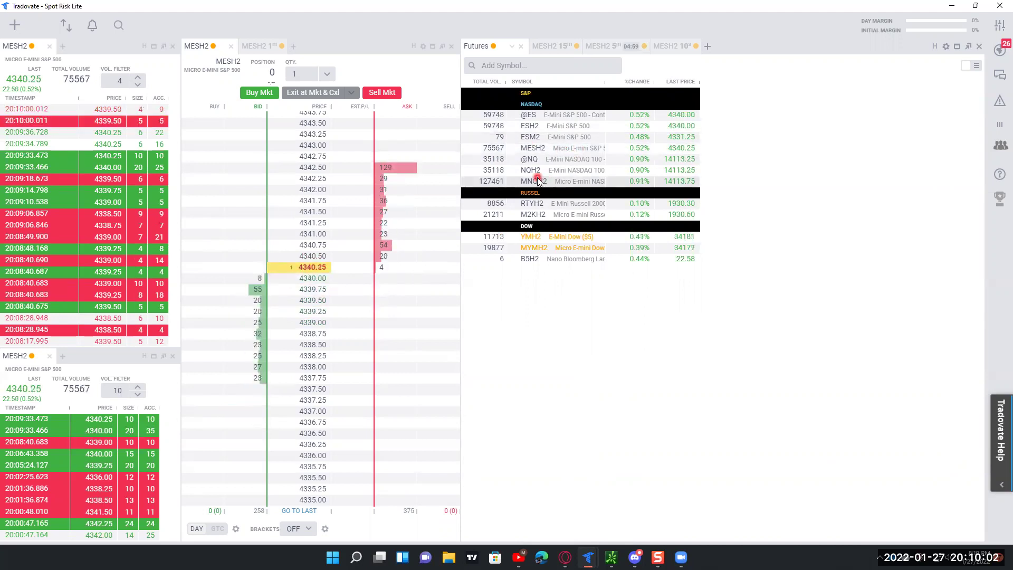
left_click(558, 171)
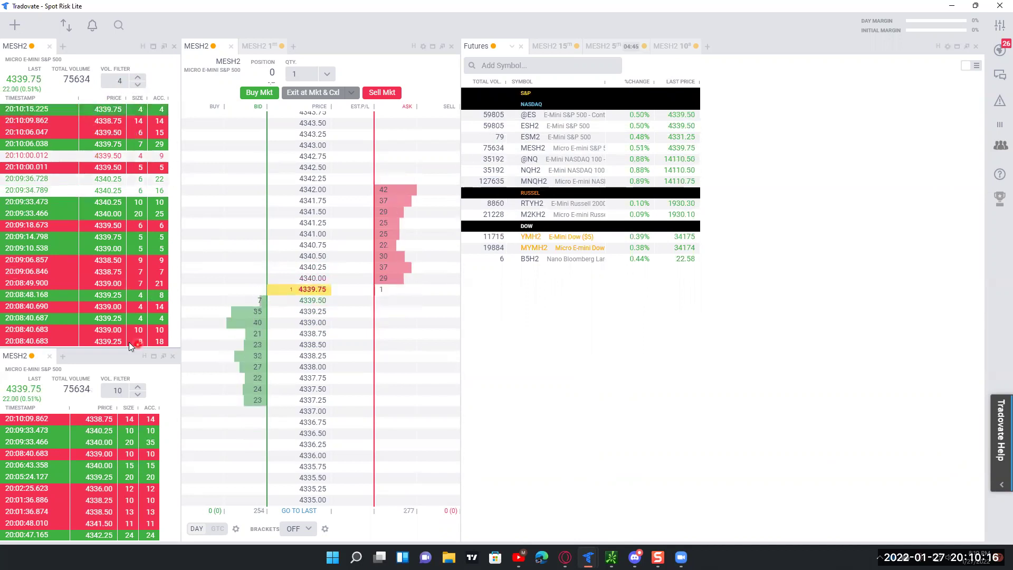
Step: Lower the volume filter of the upper MESH2 time and sales list to 1
left_click(111, 350)
left_click(136, 81)
left_click(138, 85)
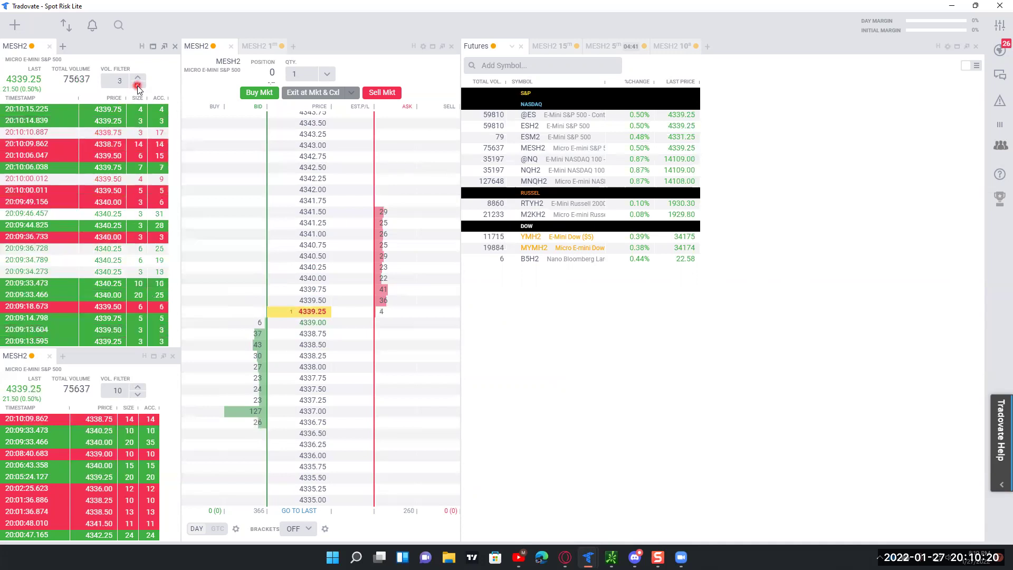
left_click(137, 85)
left_click(137, 85)
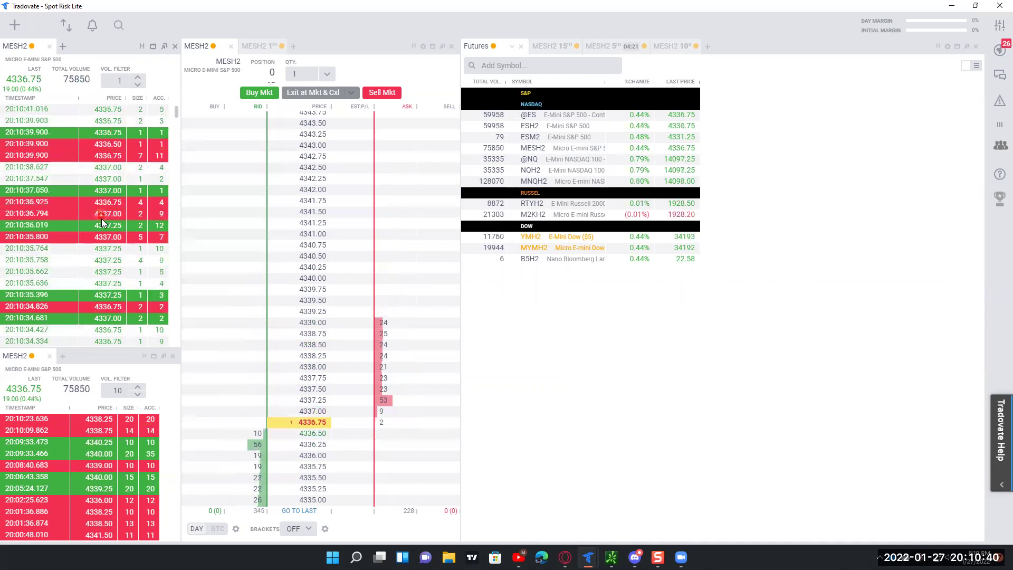
Step: Raise the volume filter of the upper MESH2 time and sales list to 4
left_click(140, 83)
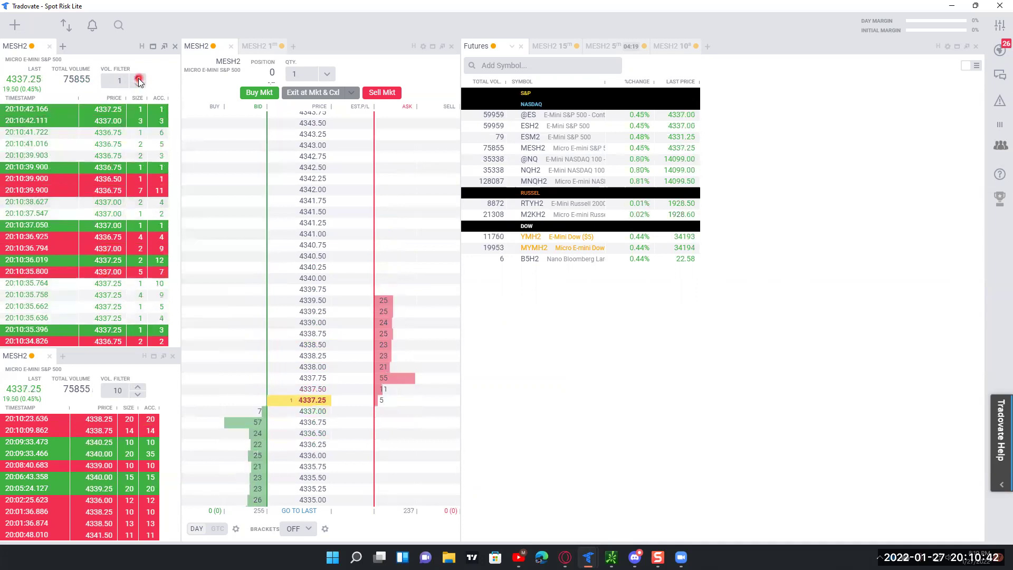
left_click(139, 77)
left_click(138, 78)
left_click(138, 388)
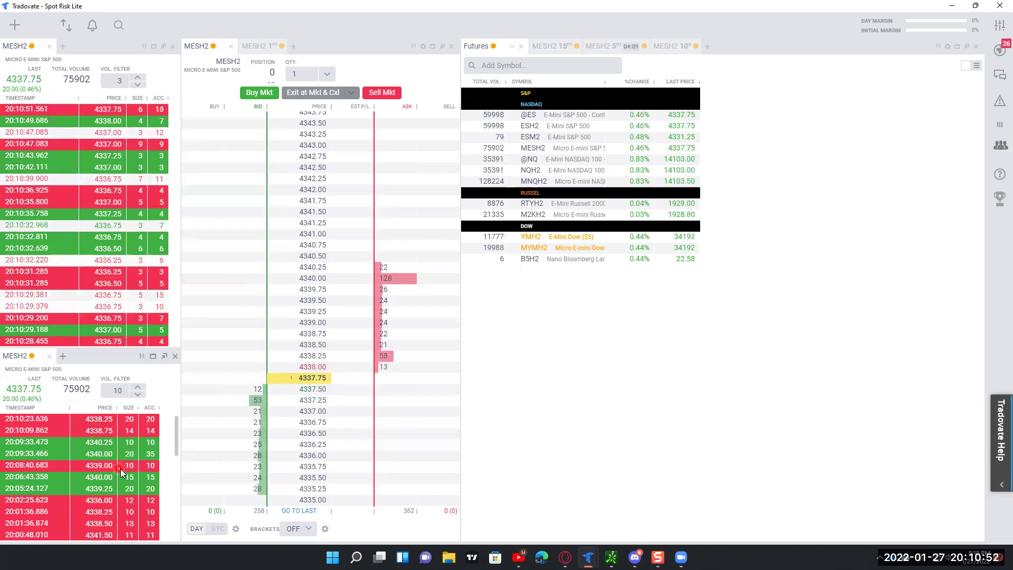
left_click(138, 78)
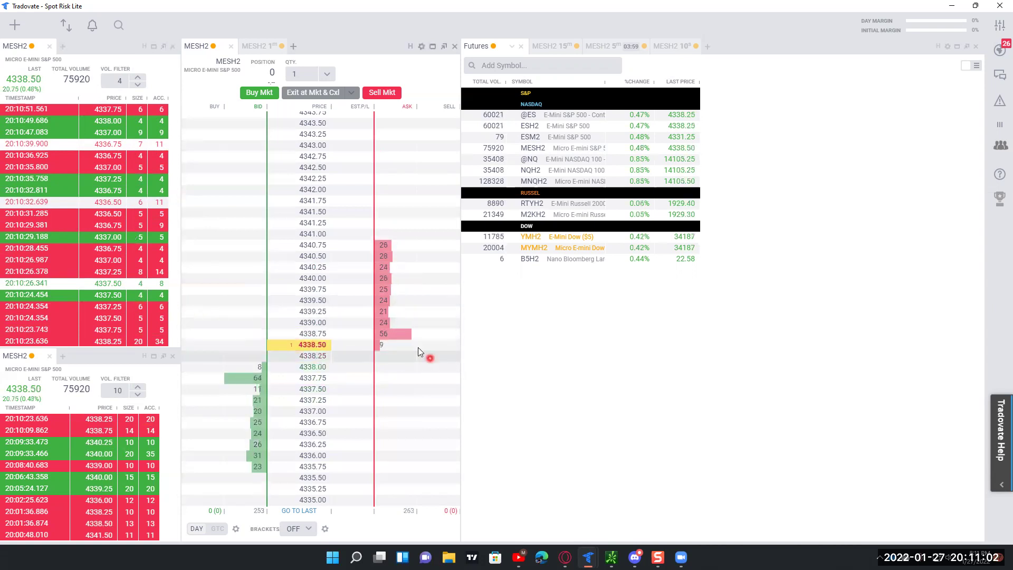
Step: Show the 1-minute and 10-second MESH2 charts side by side, with the 1-minute chart reaching back to 7:20 pm and the 10-second chart wider
left_click(258, 46)
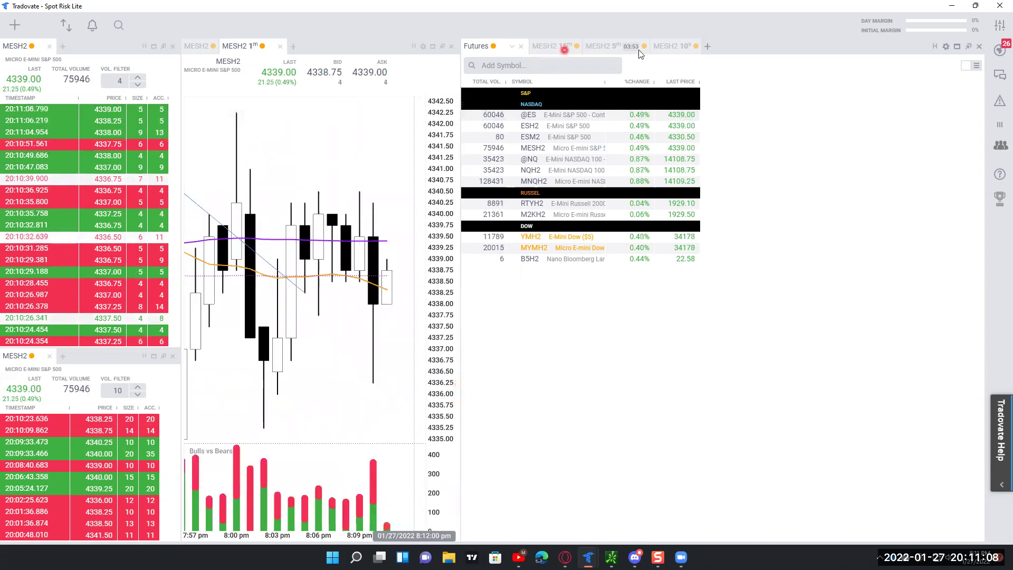
left_click(665, 47)
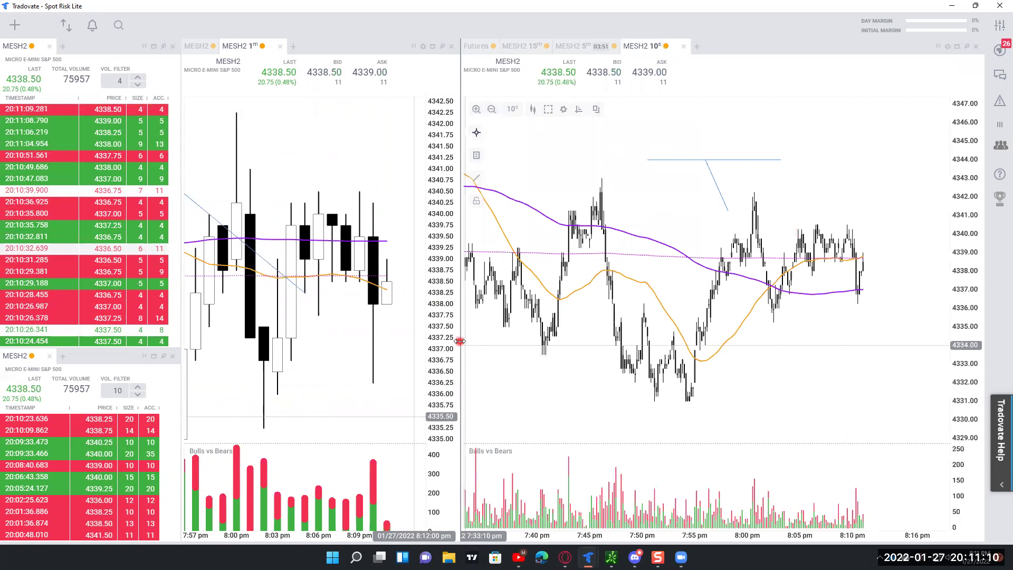
left_click_drag(590, 340, 591, 339)
scroll(383, 253, "down", 3)
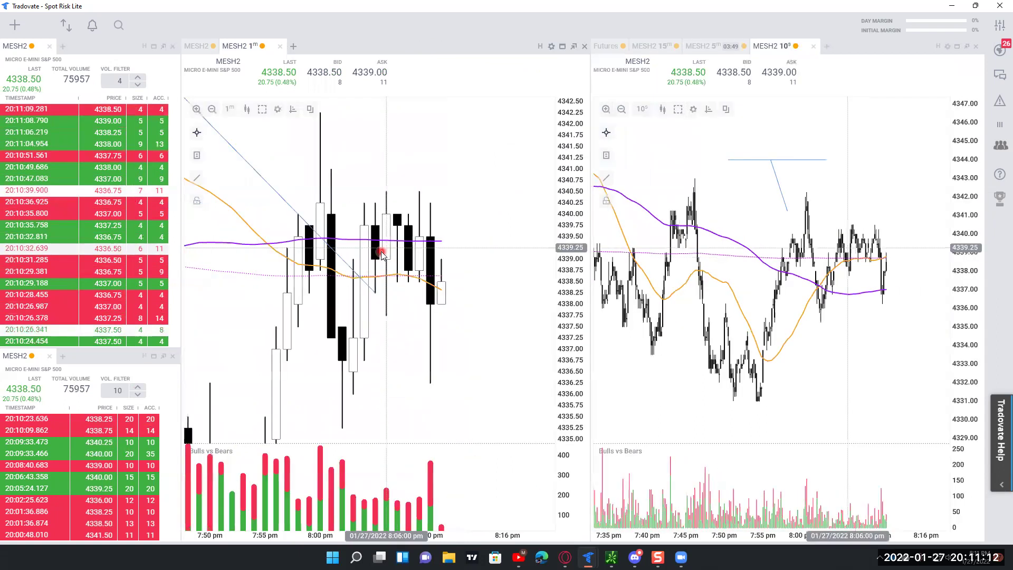
scroll(381, 252, "down", 4)
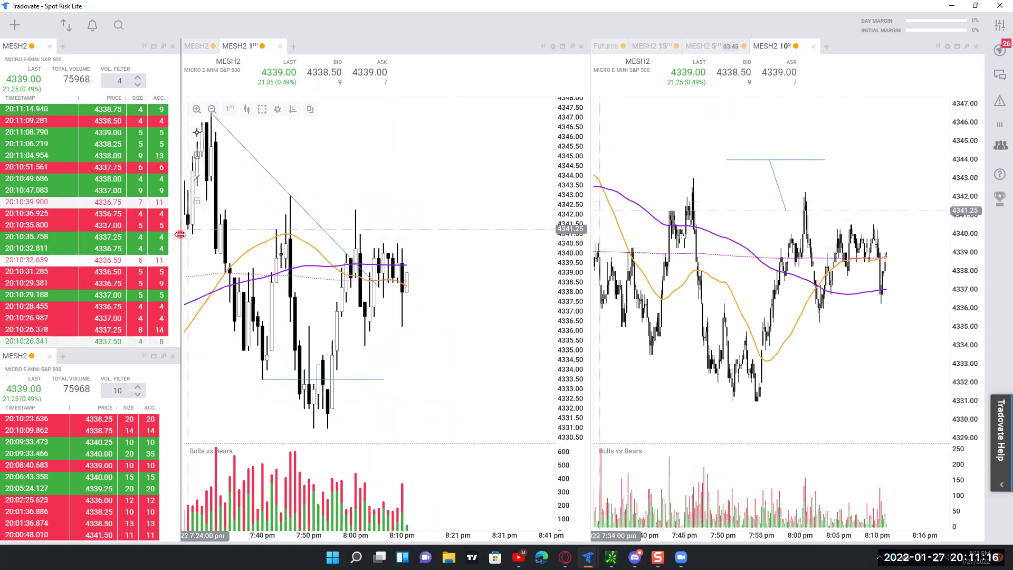
left_click_drag(180, 244, 521, 374)
scroll(521, 372, "up", 3)
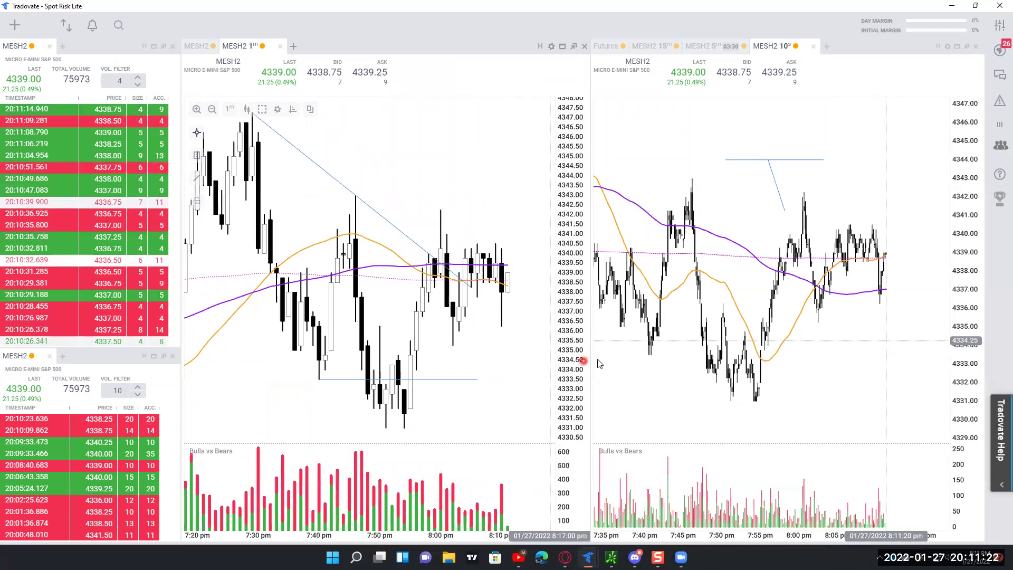
left_click_drag(589, 359, 424, 352)
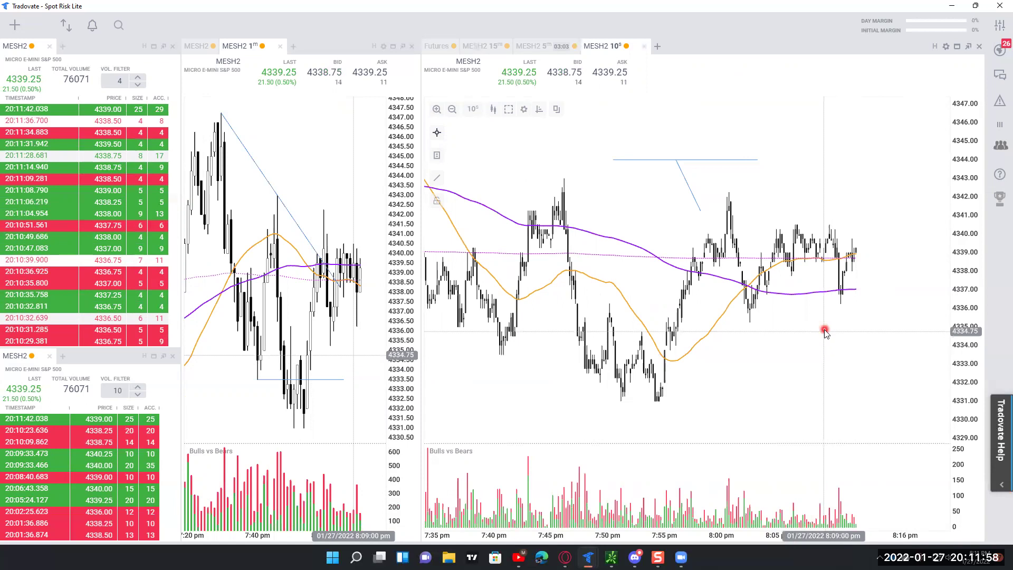
Step: Draw a rectangle on the 10-second chart from about 4345.25 to 4342.75, spanning about 19:59 to 20:12
left_click(439, 182)
left_click(428, 394)
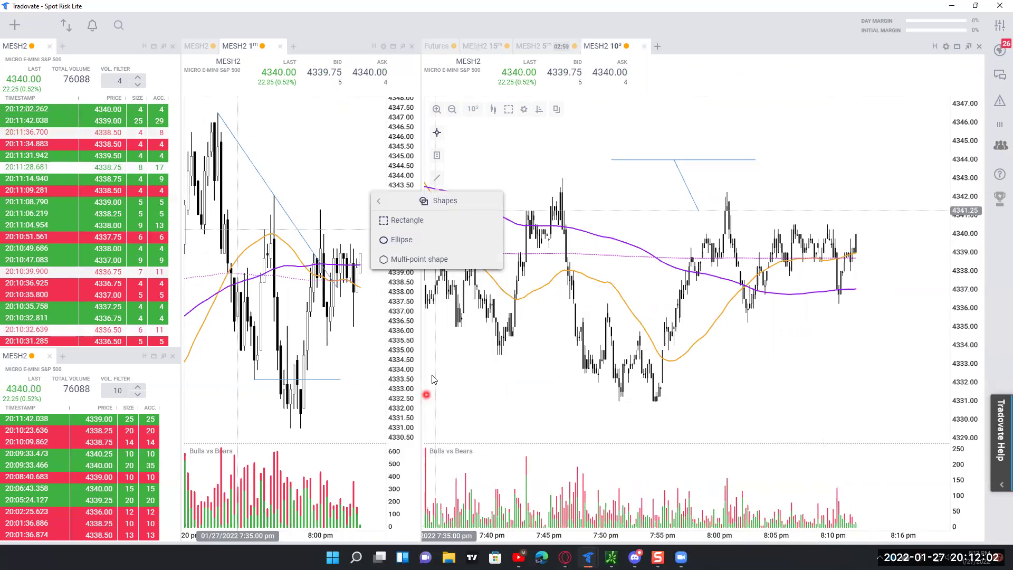
left_click(404, 221)
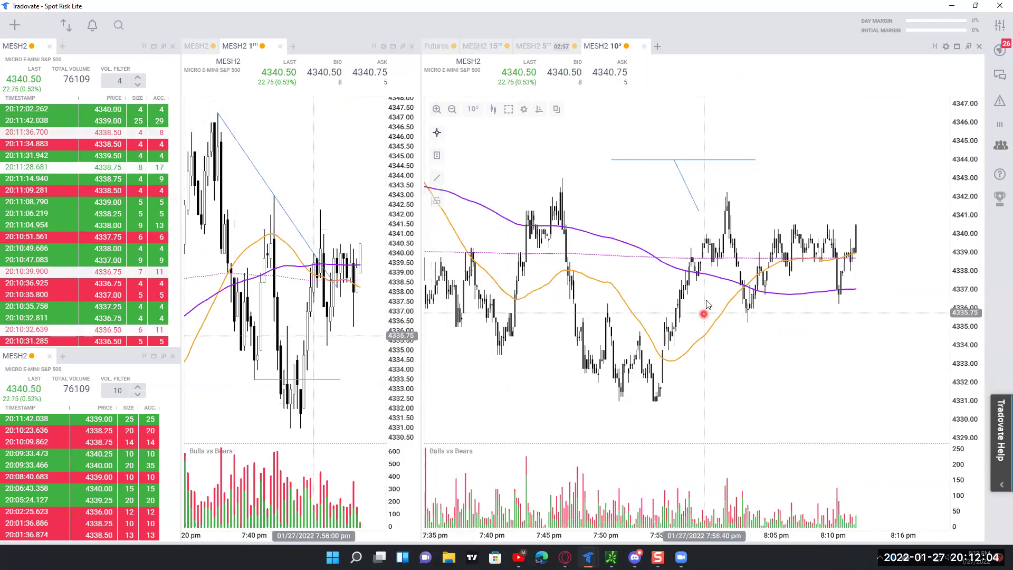
left_click(708, 137)
left_click(860, 182)
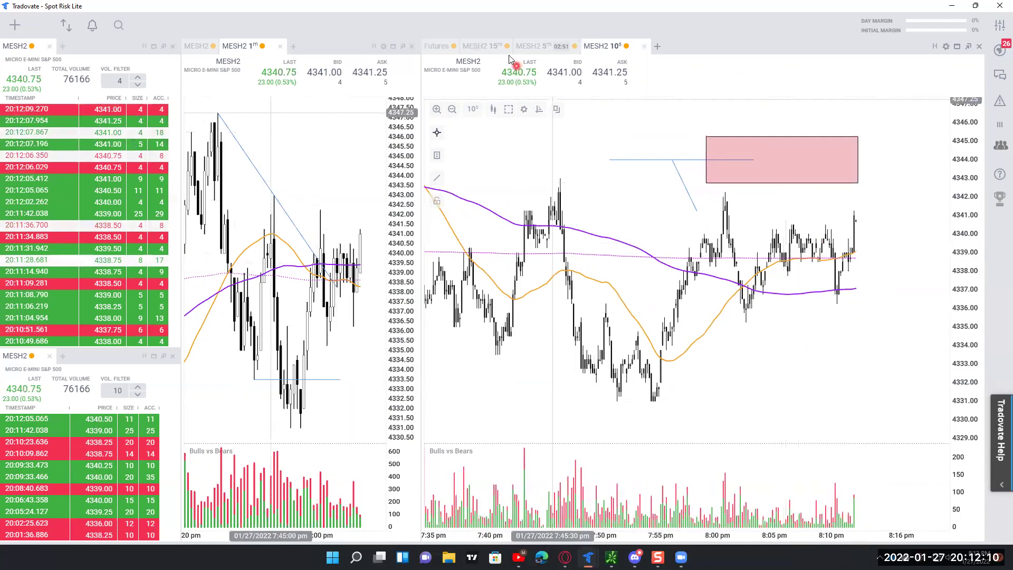
left_click(789, 234)
left_click(873, 233)
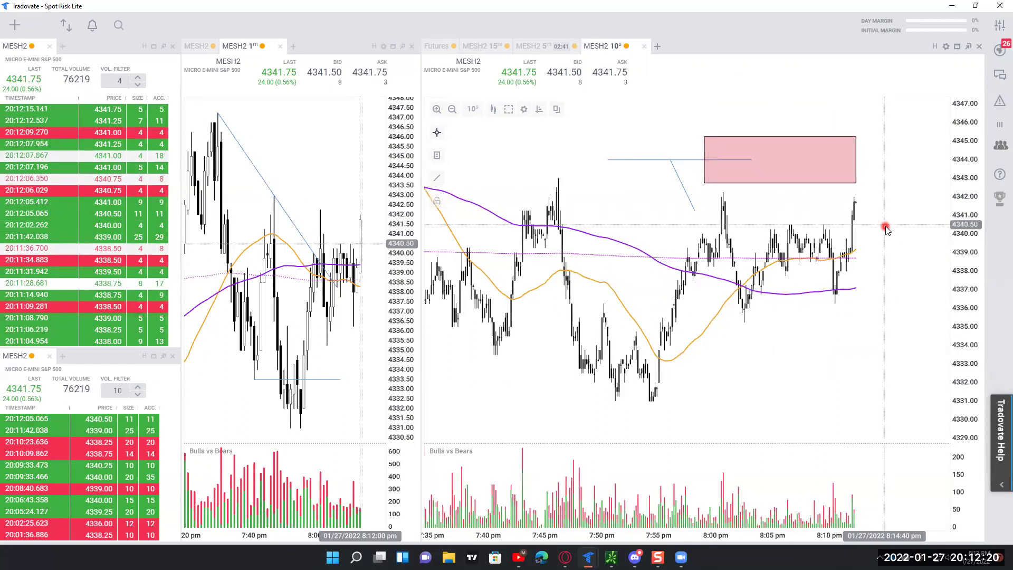
Step: Set the rectangle's point 1 price to 4345.00 and its point 2 price to 4341, and save the settings
mouse_move(799, 183)
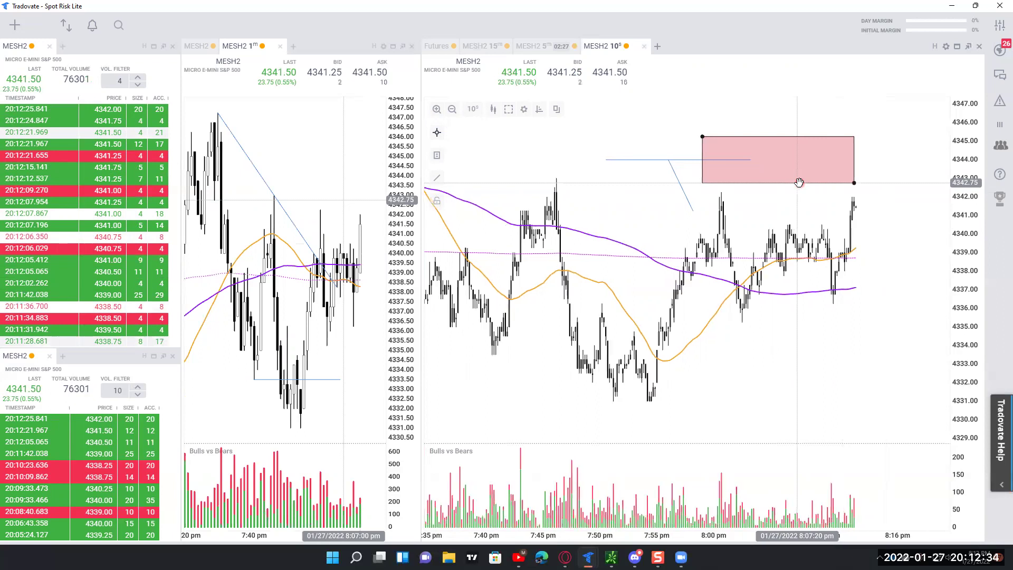
double_click(799, 183)
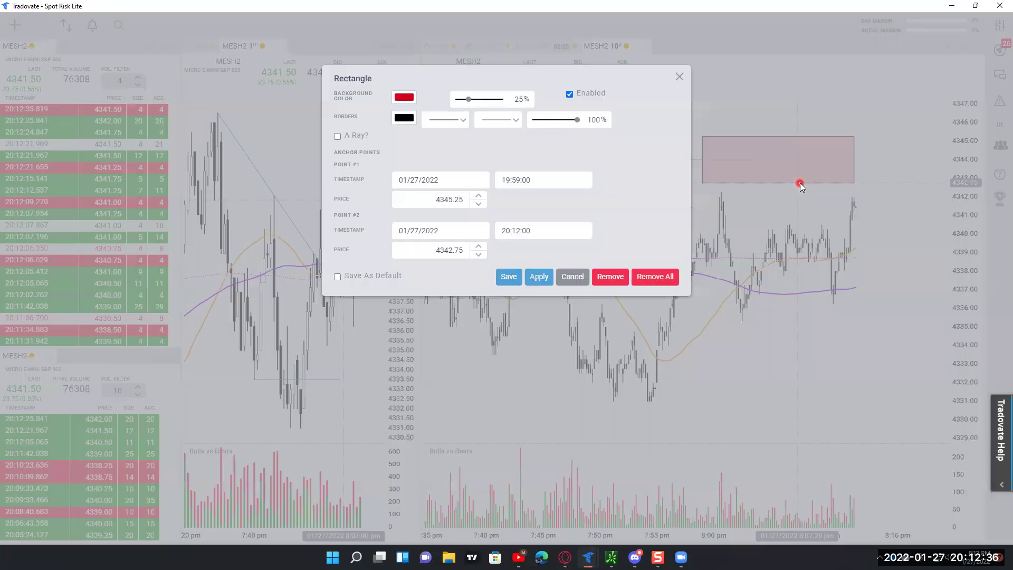
left_click(478, 197)
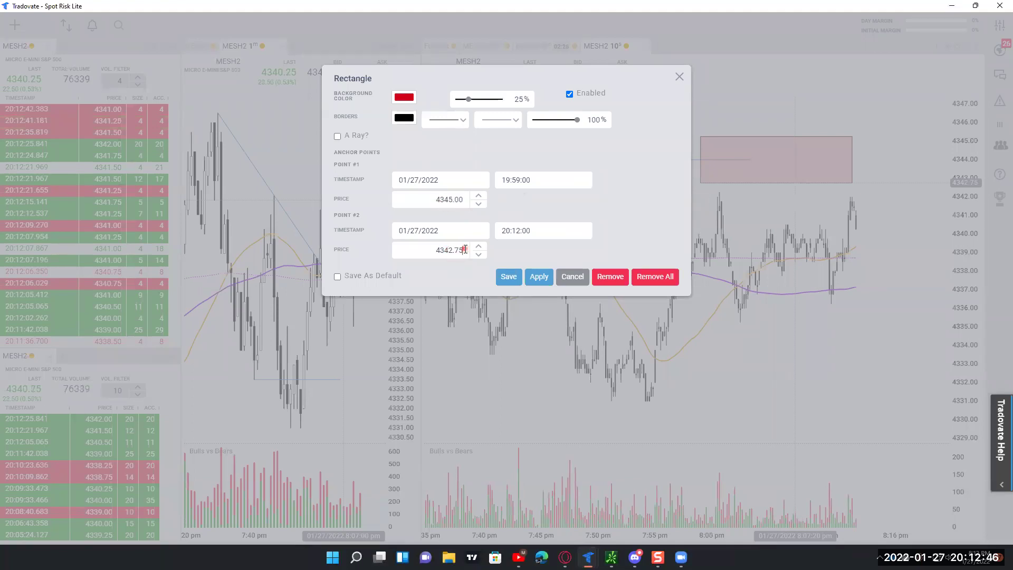
key("BackSpace")
key("BackSpace")
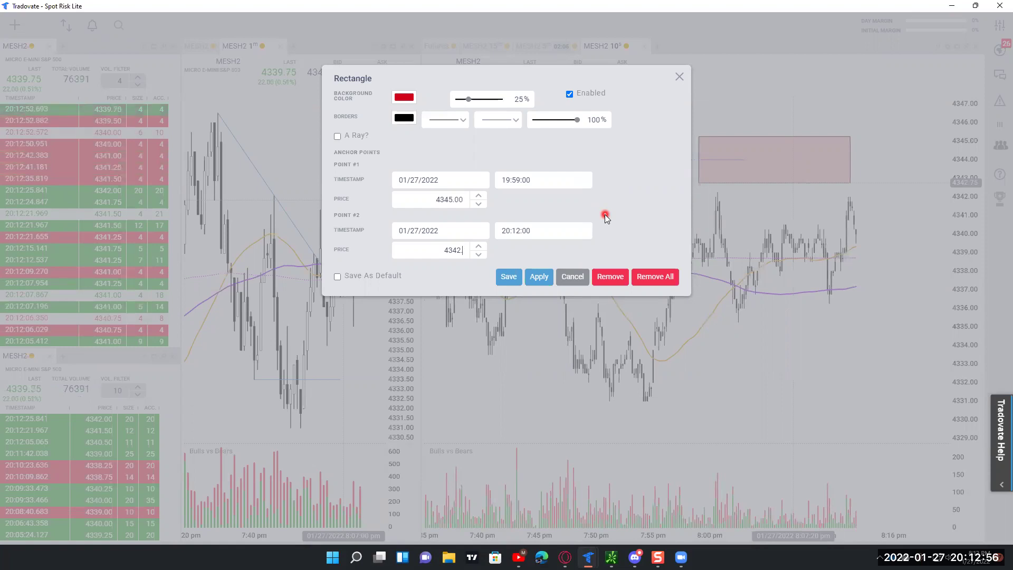
key("BackSpace")
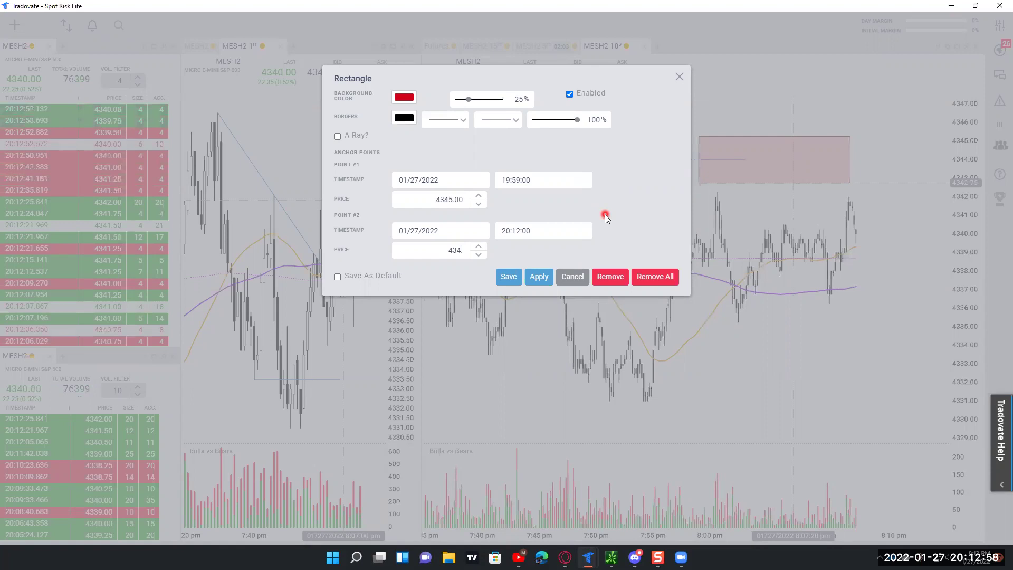
type("1")
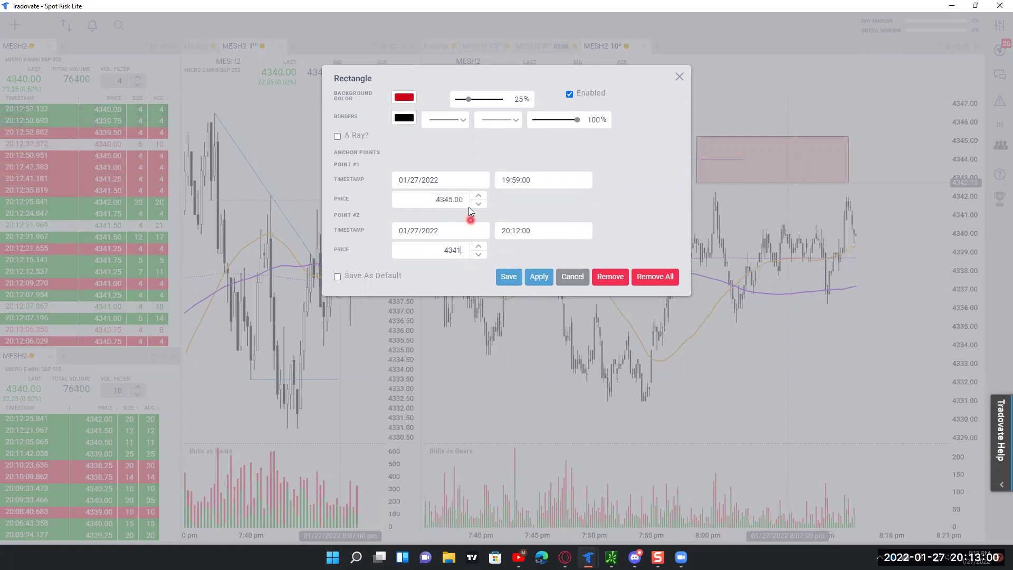
left_click(509, 278)
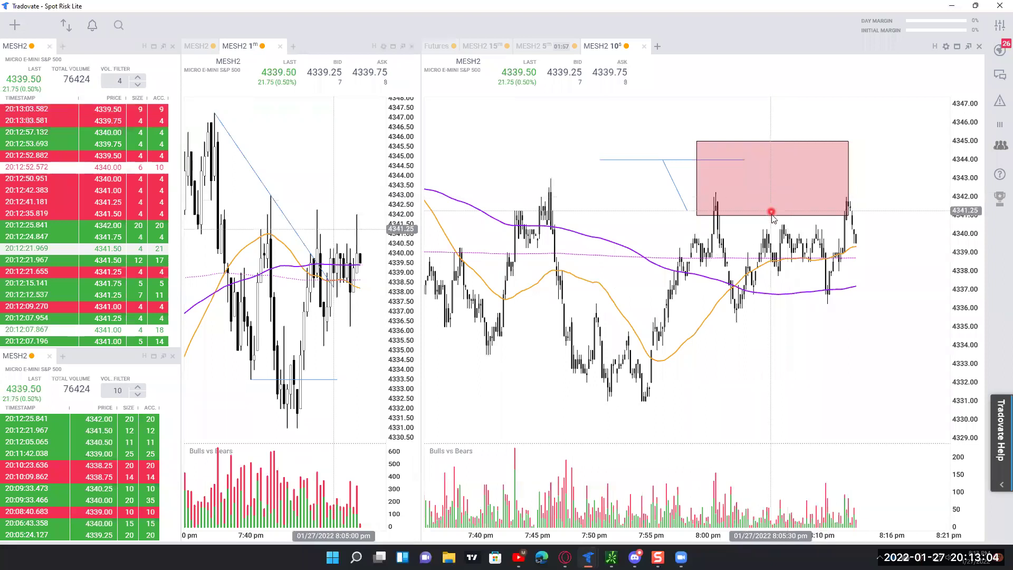
Step: Move the rectangle down below the recent price action so it covers about 4337 to 4333
mouse_move(771, 214)
left_mouse_down()
mouse_move(765, 335)
mouse_move(780, 355)
mouse_move(699, 387)
mouse_move(662, 261)
mouse_move(720, 372)
mouse_move(729, 351)
mouse_move(735, 380)
mouse_move(730, 356)
mouse_move(747, 308)
mouse_move(802, 283)
left_mouse_up()
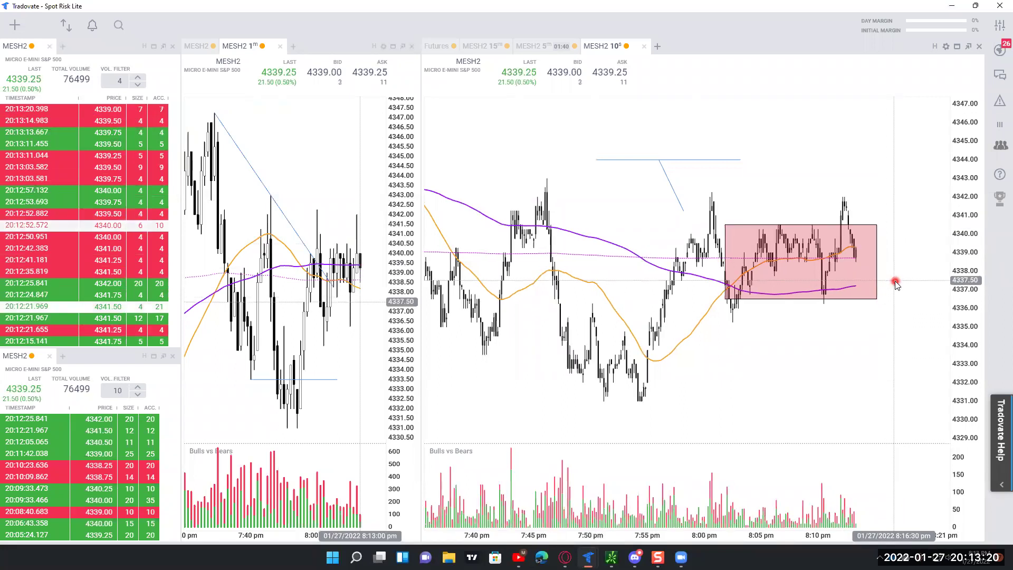
mouse_move(796, 265)
left_mouse_down()
mouse_move(790, 308)
mouse_move(788, 247)
left_mouse_up()
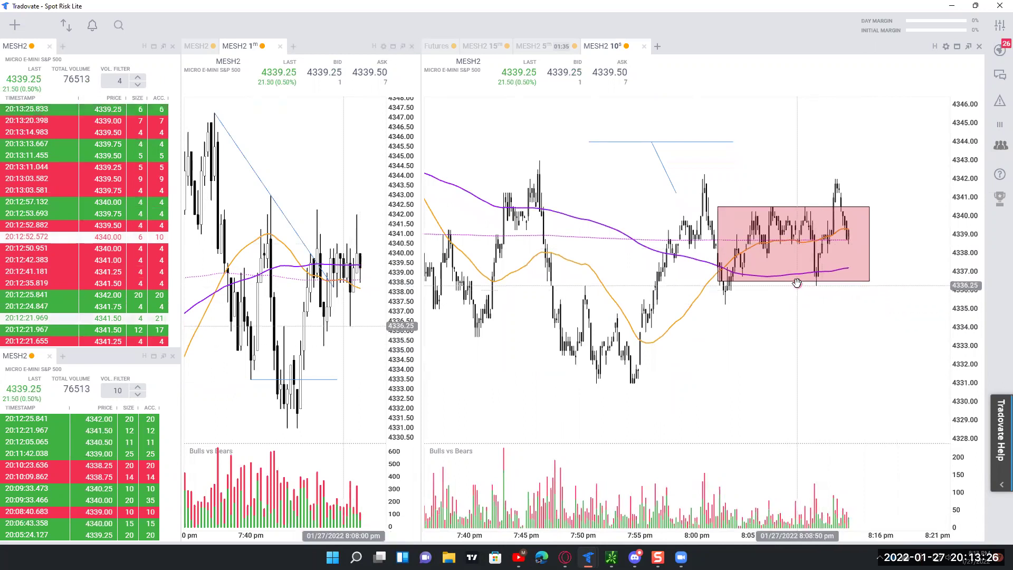
left_click_drag(798, 282, 827, 344)
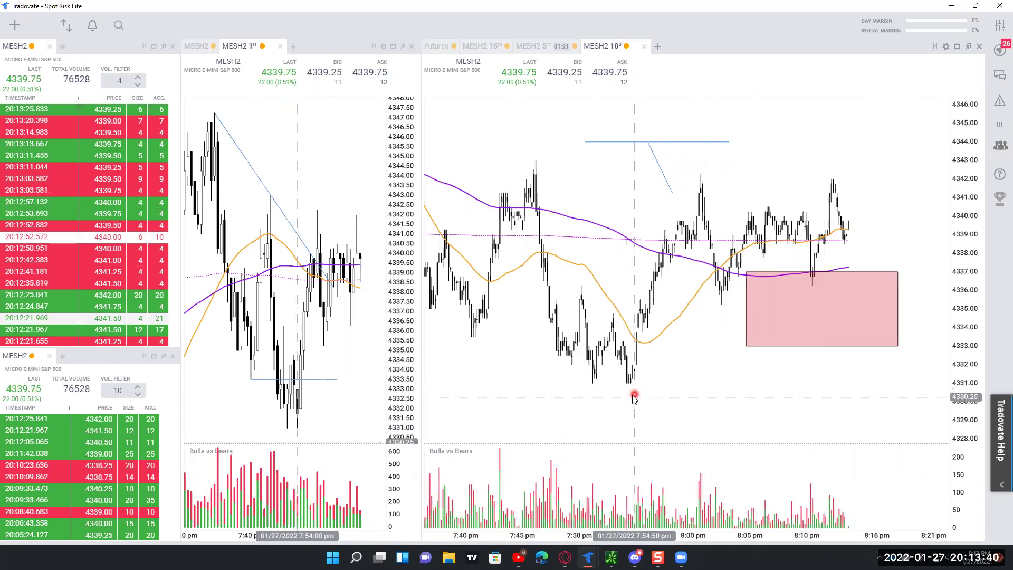
Step: Move the rectangle over the lows around 7:50 pm so it covers about 4334.75 to 4330.75
left_click_drag(801, 342, 618, 388)
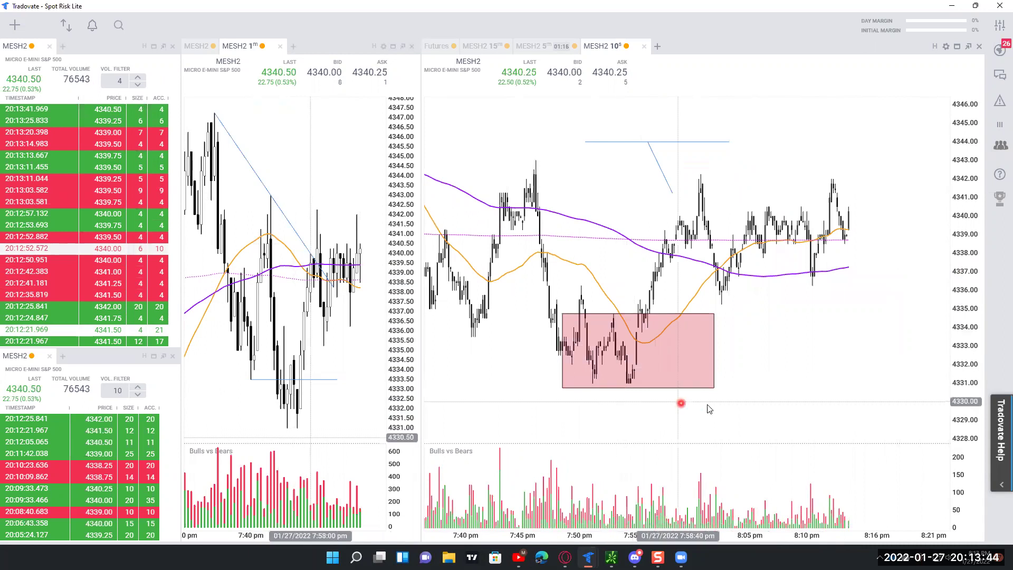
left_click(770, 389)
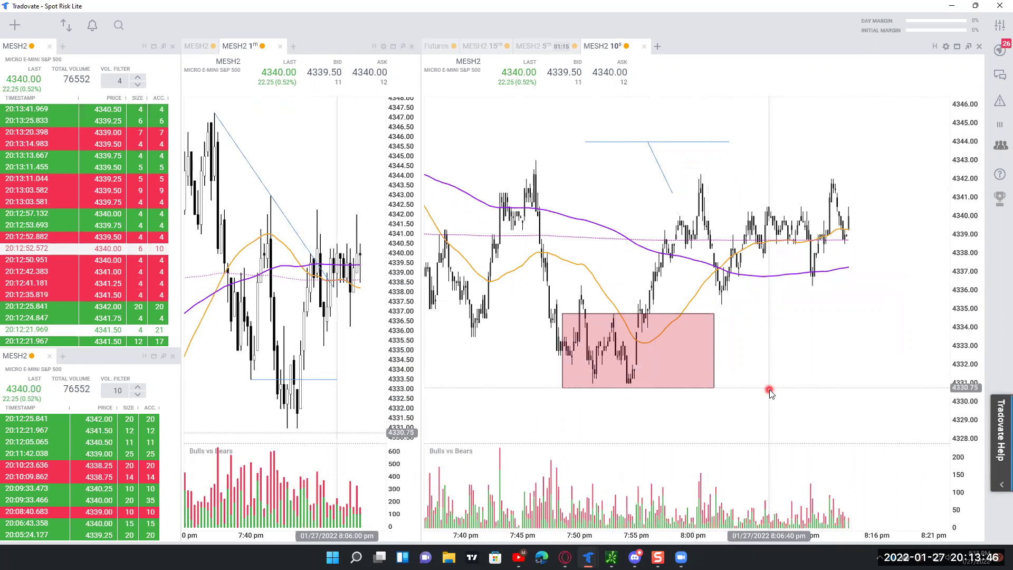
left_click(734, 317)
left_click(735, 314)
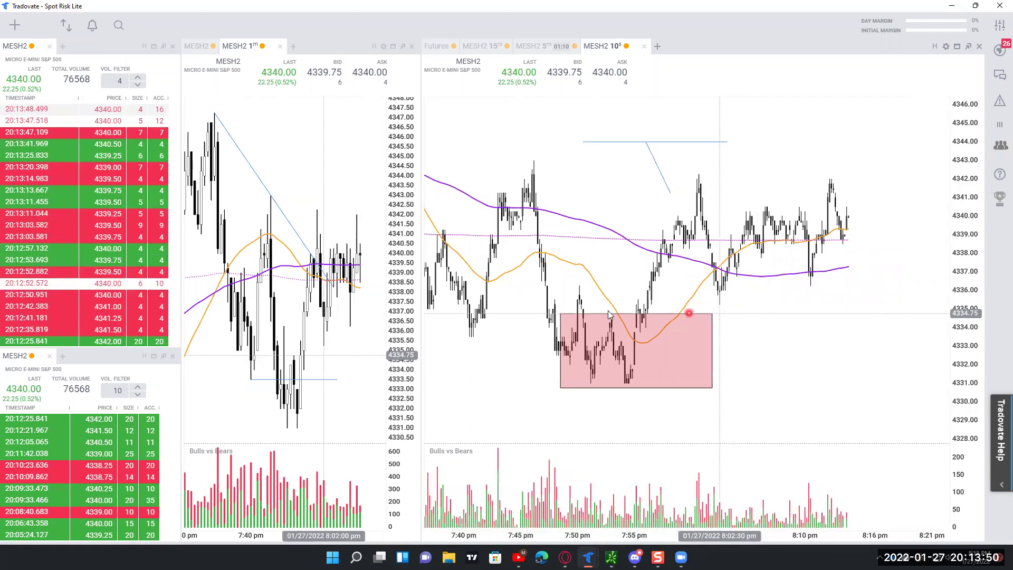
left_click(583, 318)
left_click(607, 327)
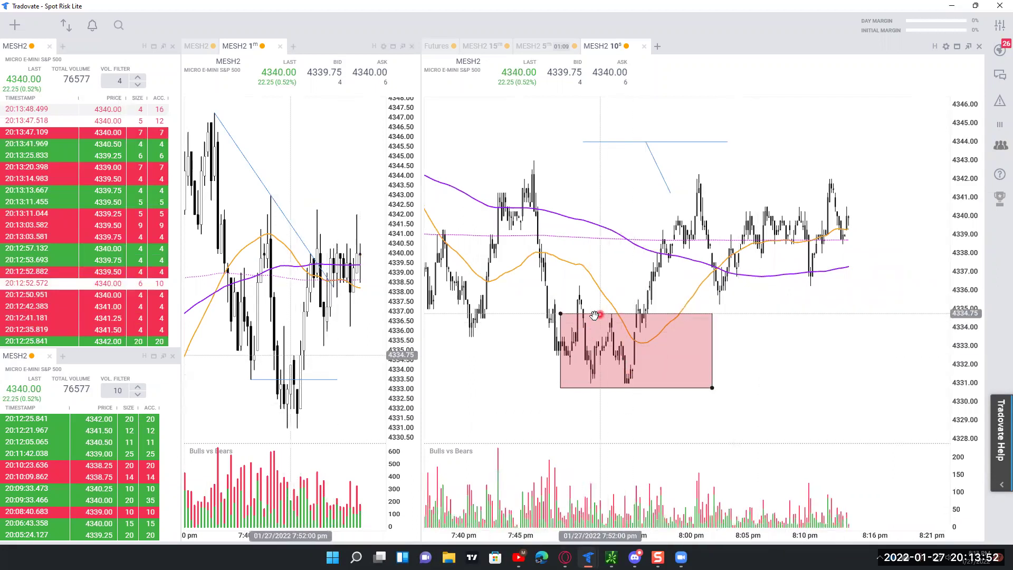
left_click(675, 341)
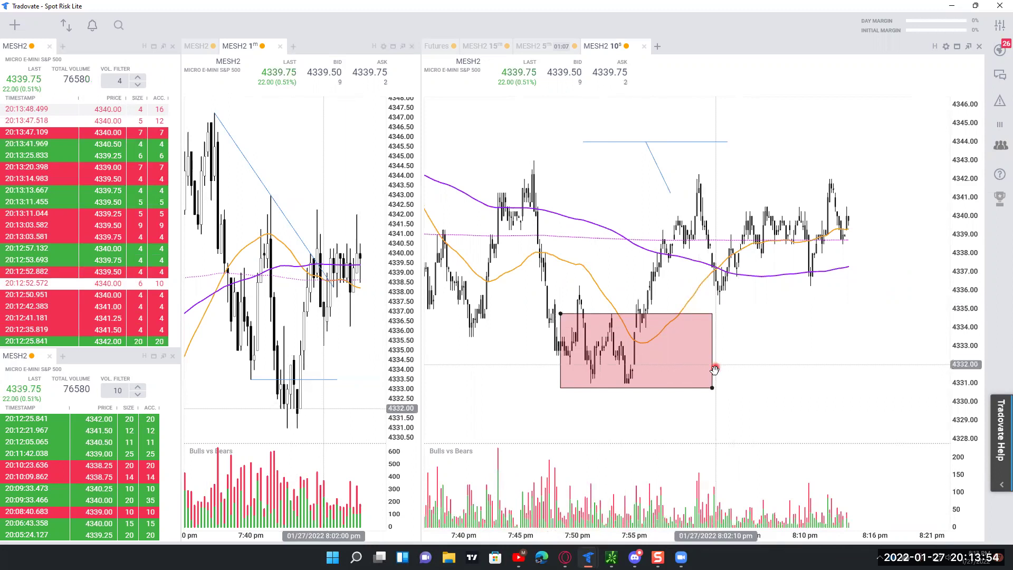
Step: Stretch the rectangle's end corner to 20:13:40 at 4331, then set its point 1 price to 4335.00 and save
left_click_drag(712, 388, 921, 383)
double_click(891, 382)
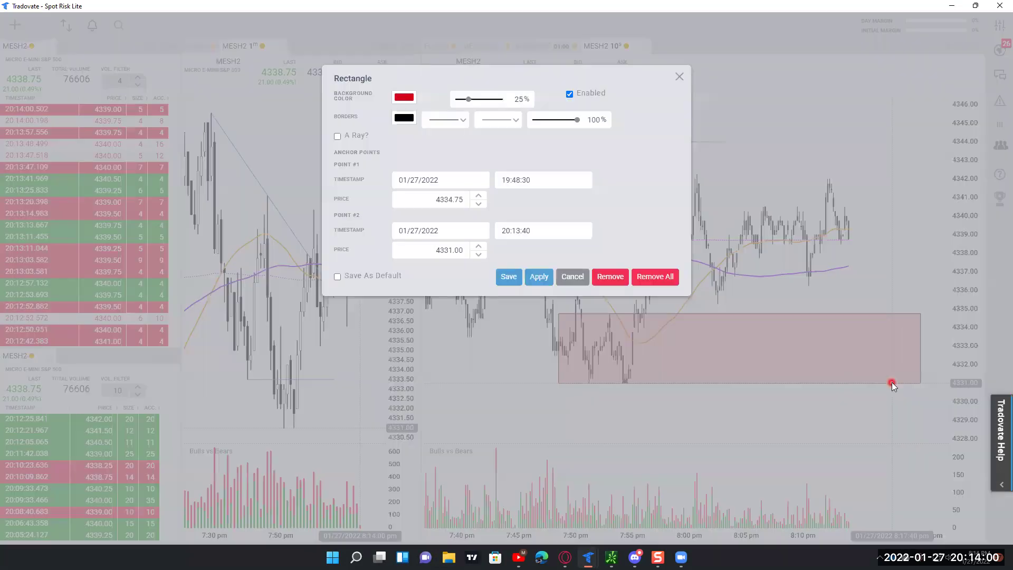
left_click(449, 202)
left_click(444, 257)
left_click(506, 281)
left_click(509, 278)
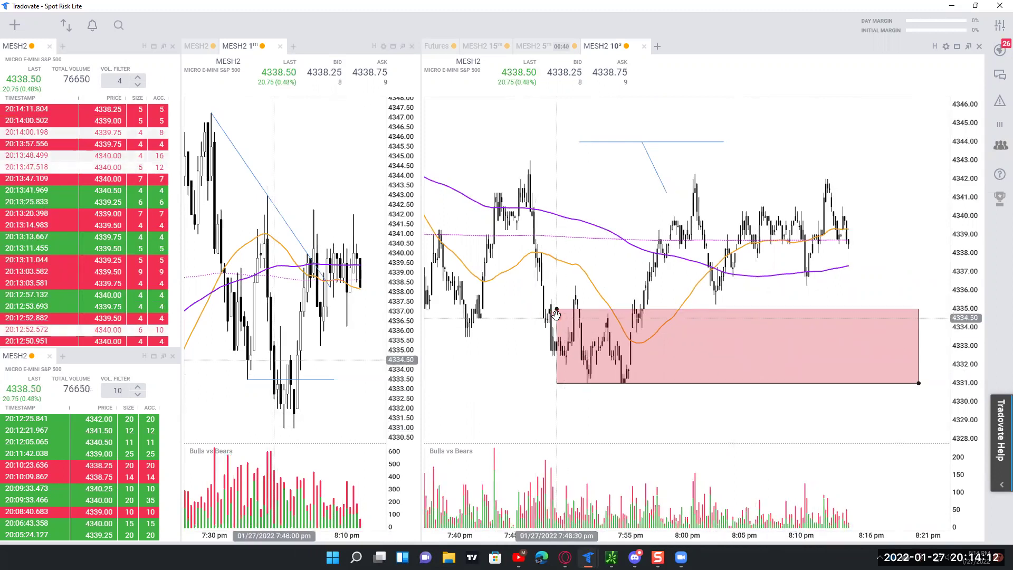
Step: Move the rectangle up over the recent highs so it covers about 4342.50 to 4338.50
left_click_drag(783, 380, 790, 184)
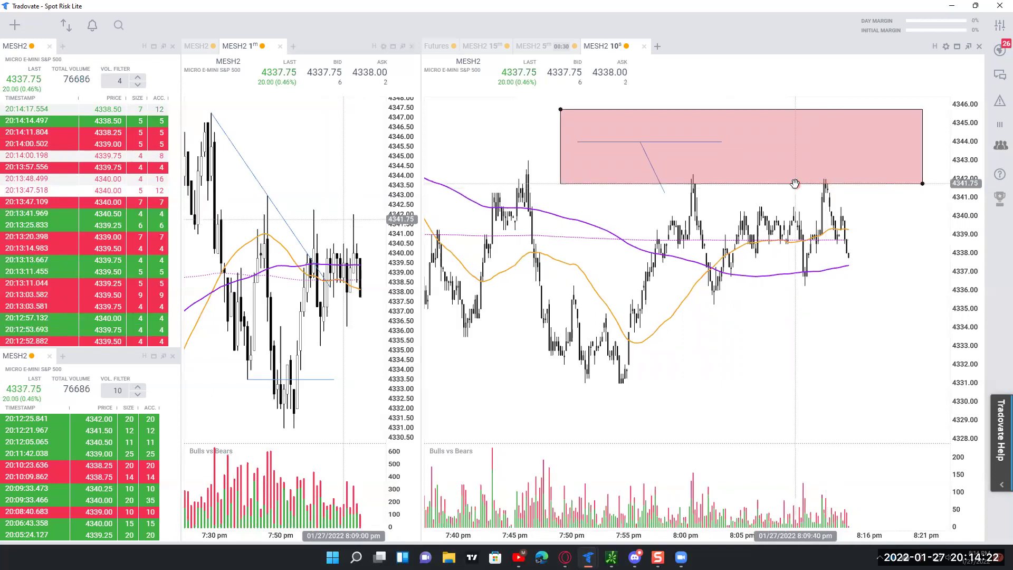
left_click_drag(795, 182, 801, 244)
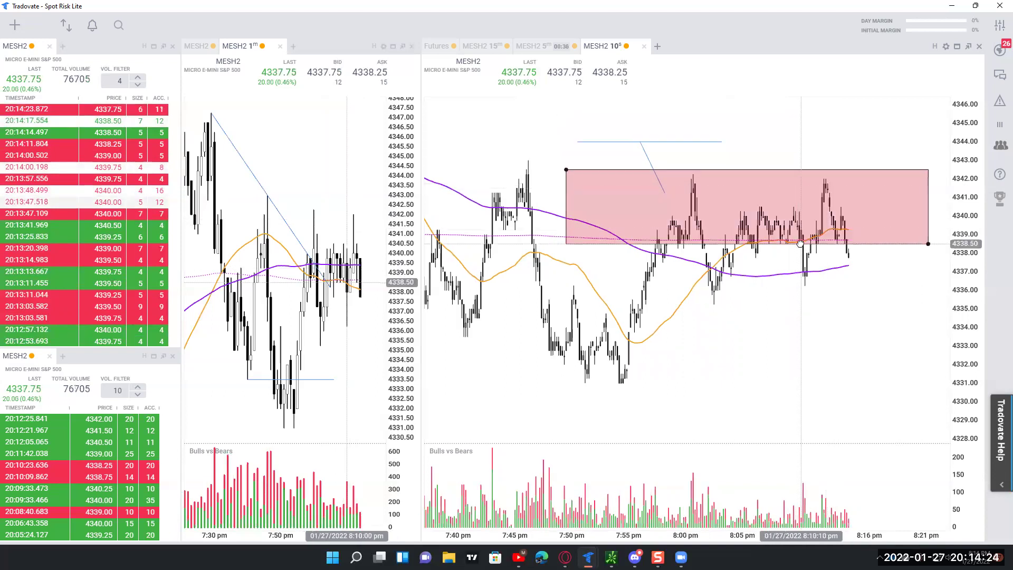
Step: Examine the recent price action against the upper and lower edges of the red zone and the earlier swing high
left_click(834, 355)
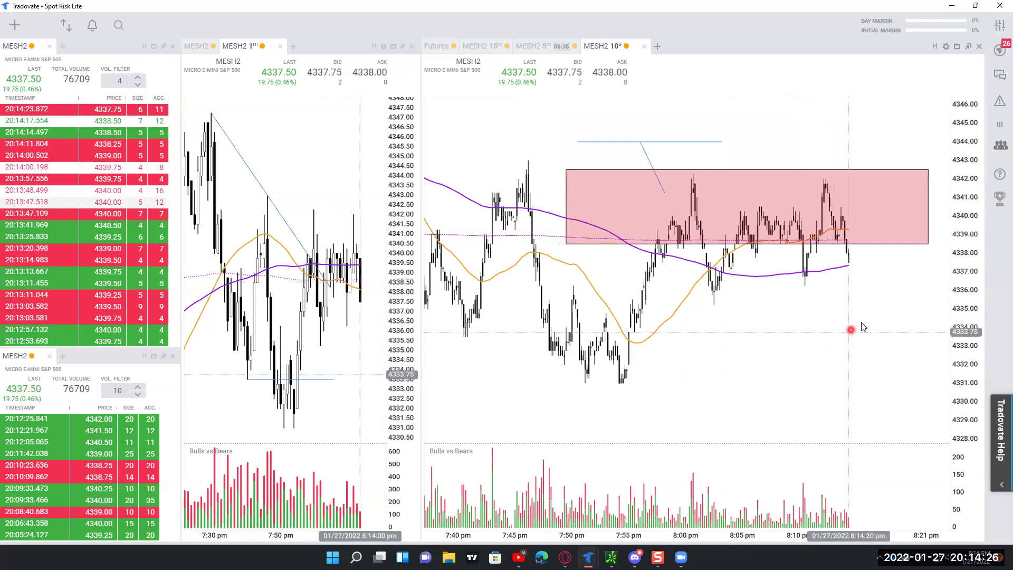
left_click(696, 172)
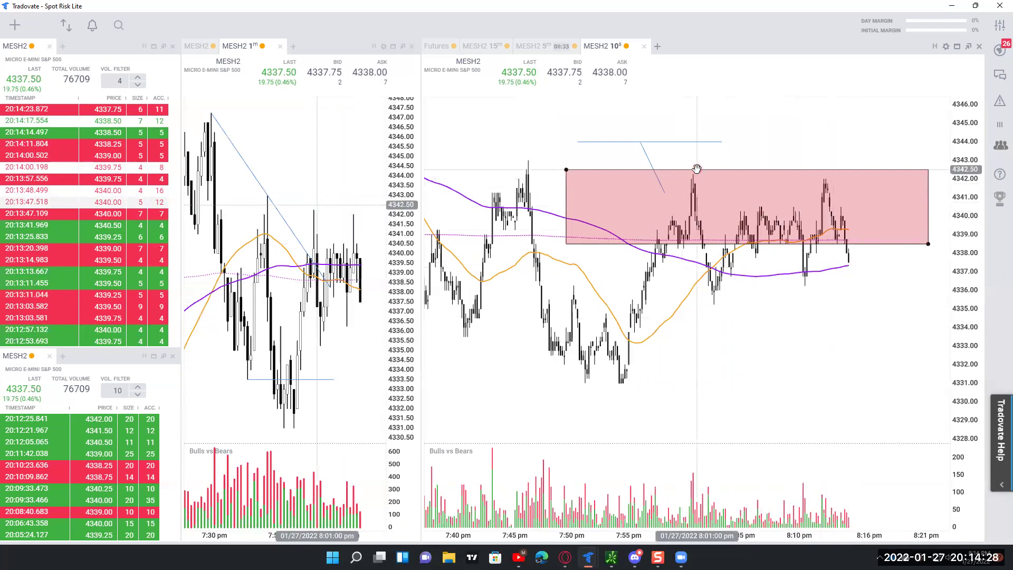
left_click(692, 174)
left_click(862, 251)
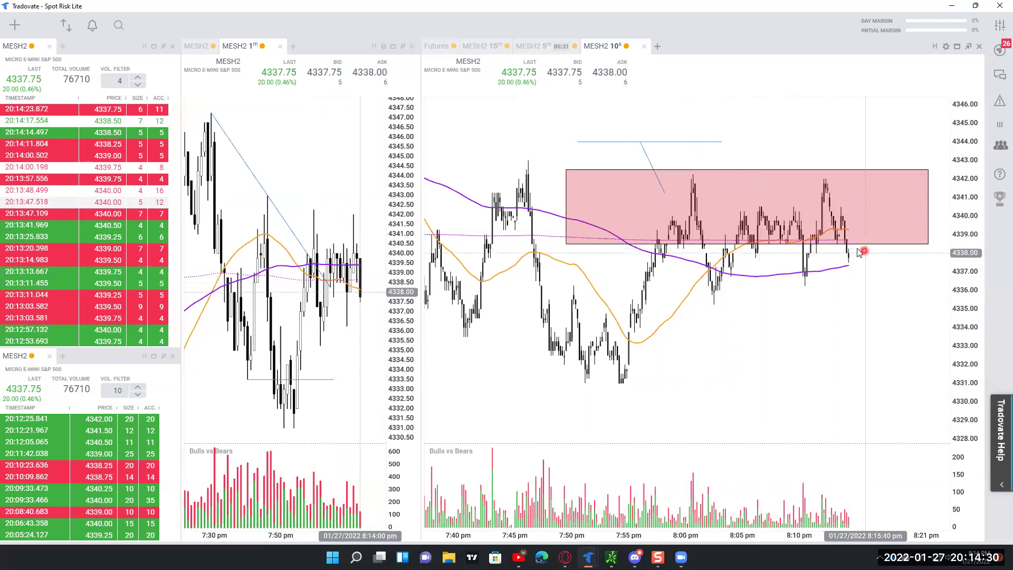
left_click(739, 256)
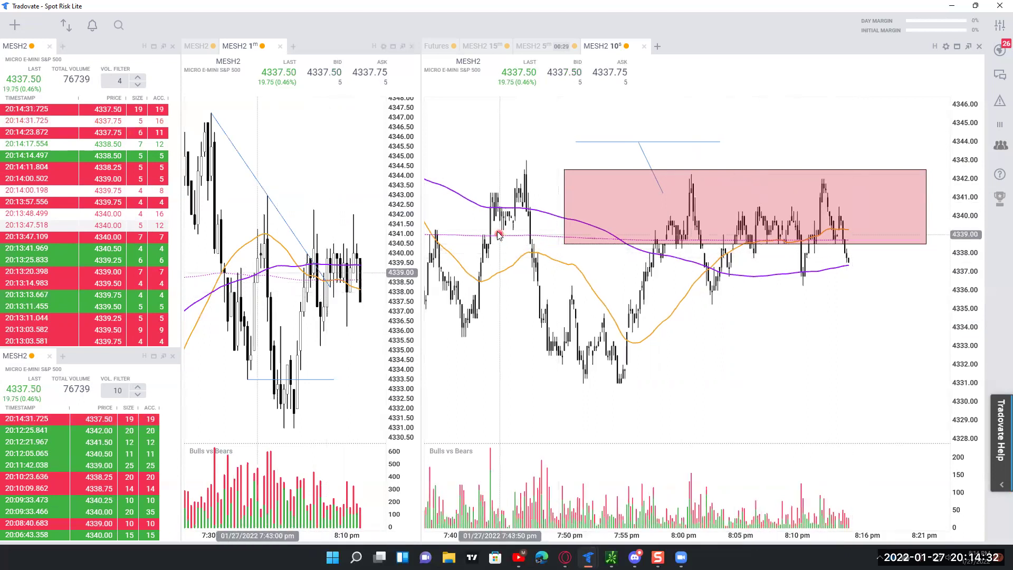
left_click(863, 246)
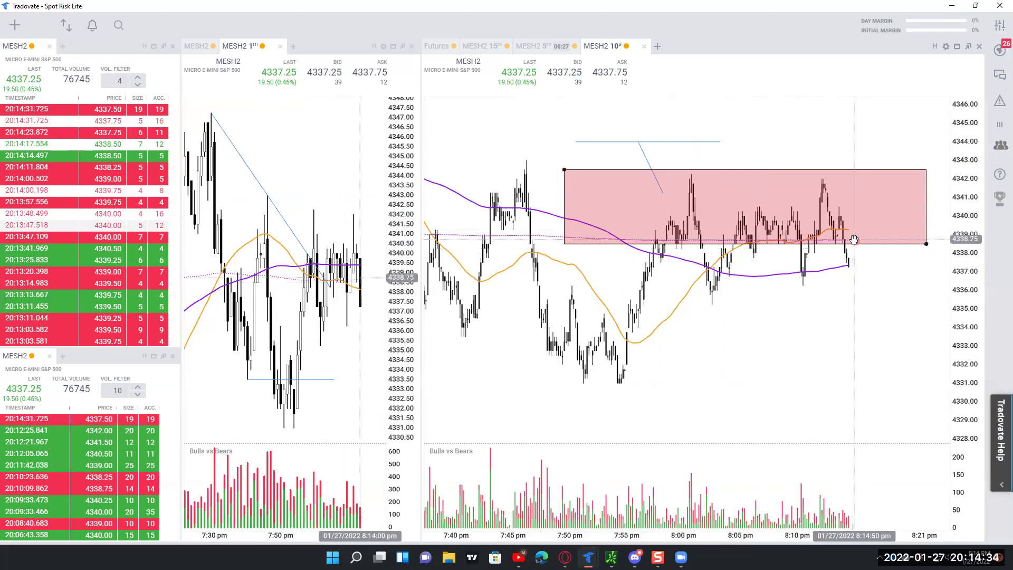
left_click(828, 244)
left_click(844, 240)
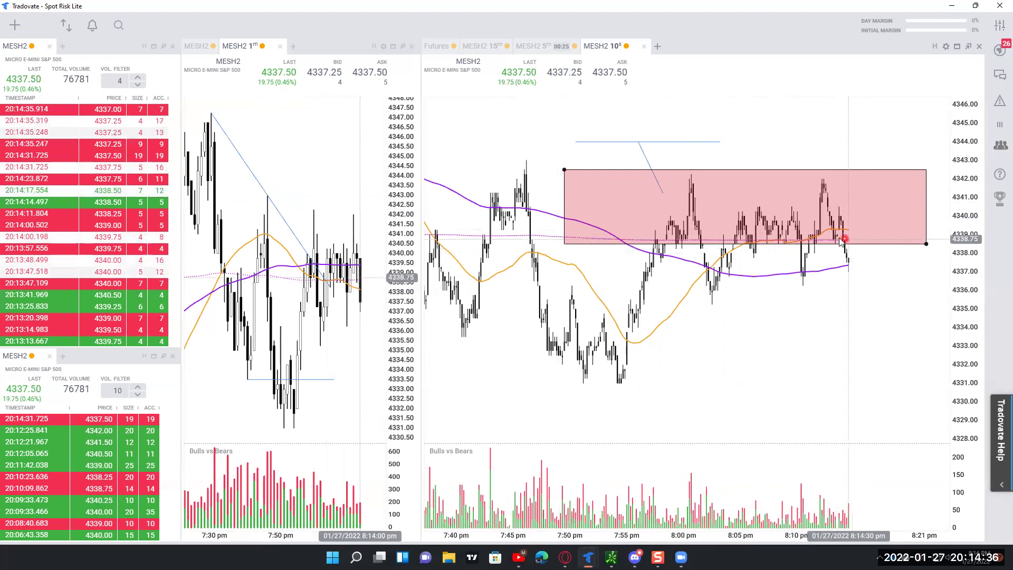
left_click(869, 280)
left_click(820, 170)
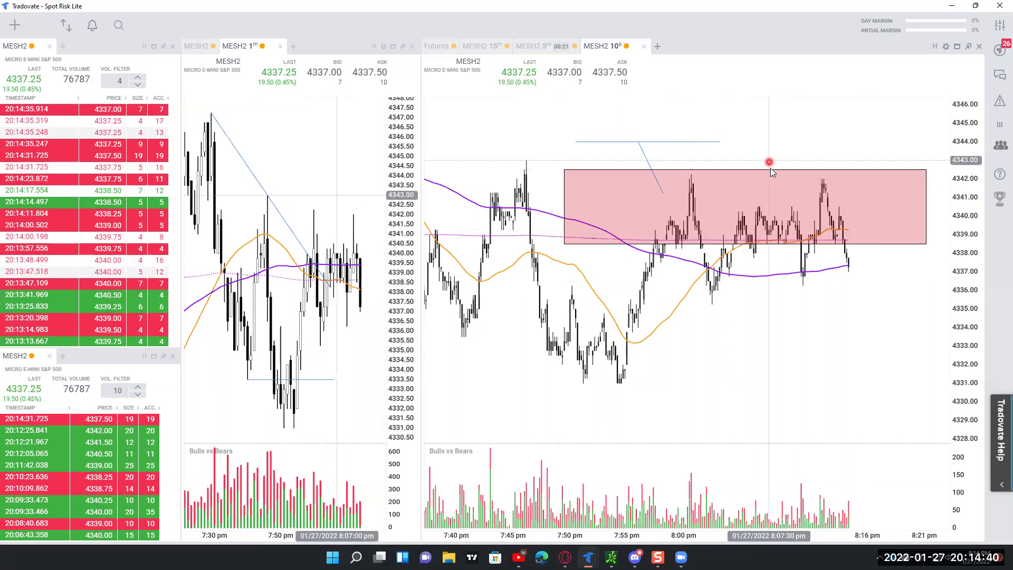
left_click(832, 277)
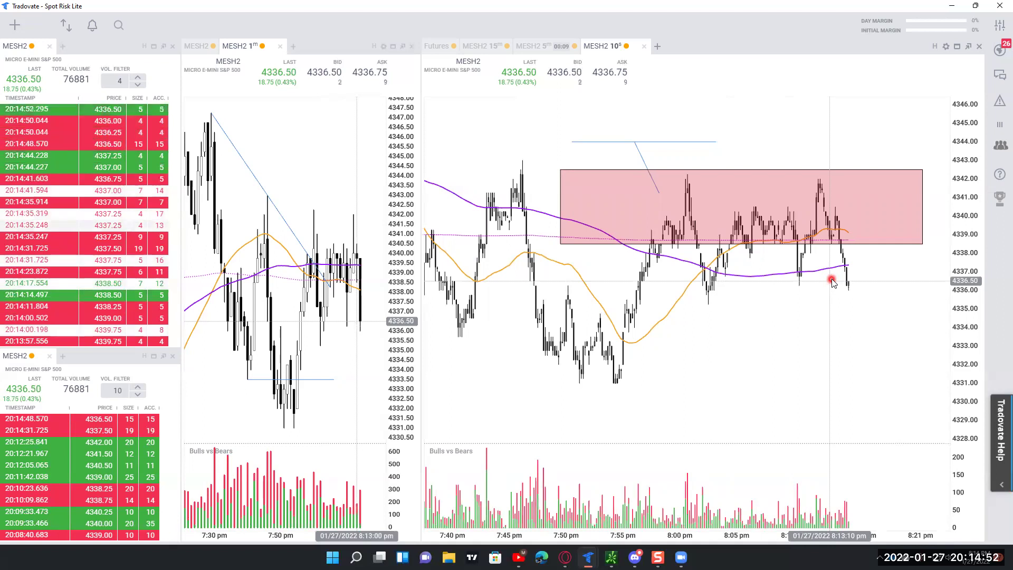
left_click(623, 243)
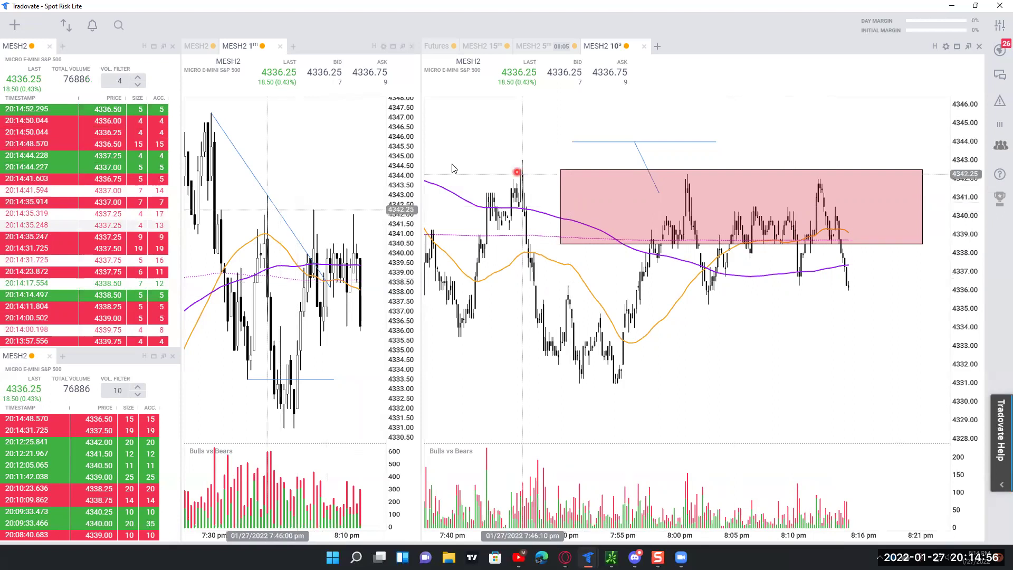
left_click(583, 236)
left_click(584, 241)
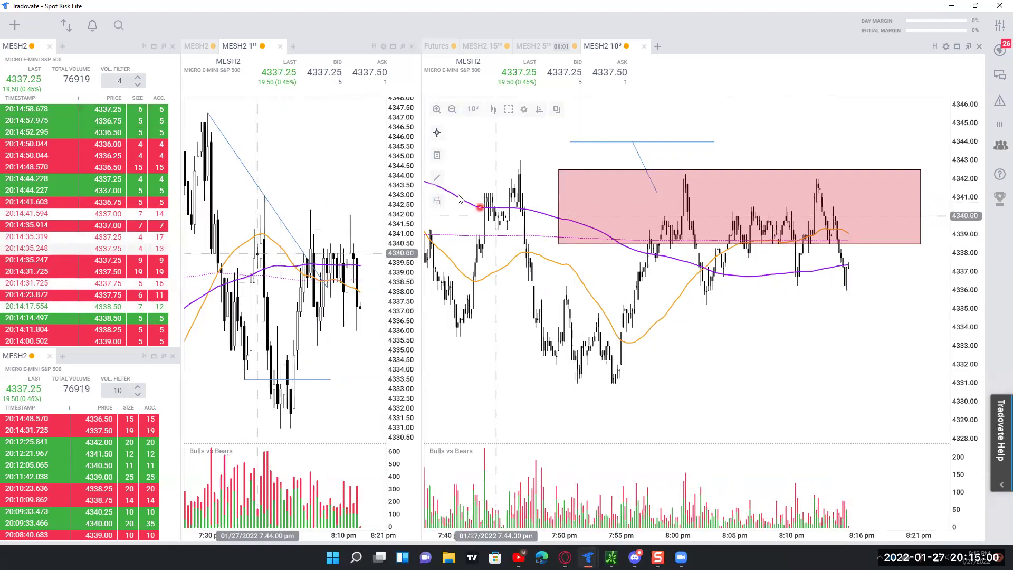
Step: Draw a second rectangle on the 10-second chart from about 4333 to 4329, spanning about 20:00 to 20:15
left_click(437, 177)
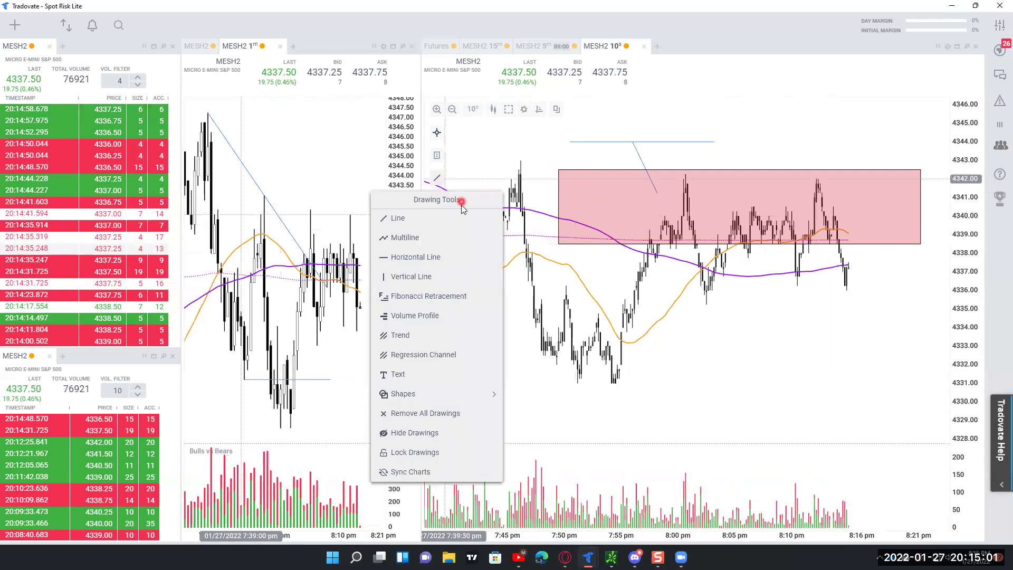
left_click(423, 399)
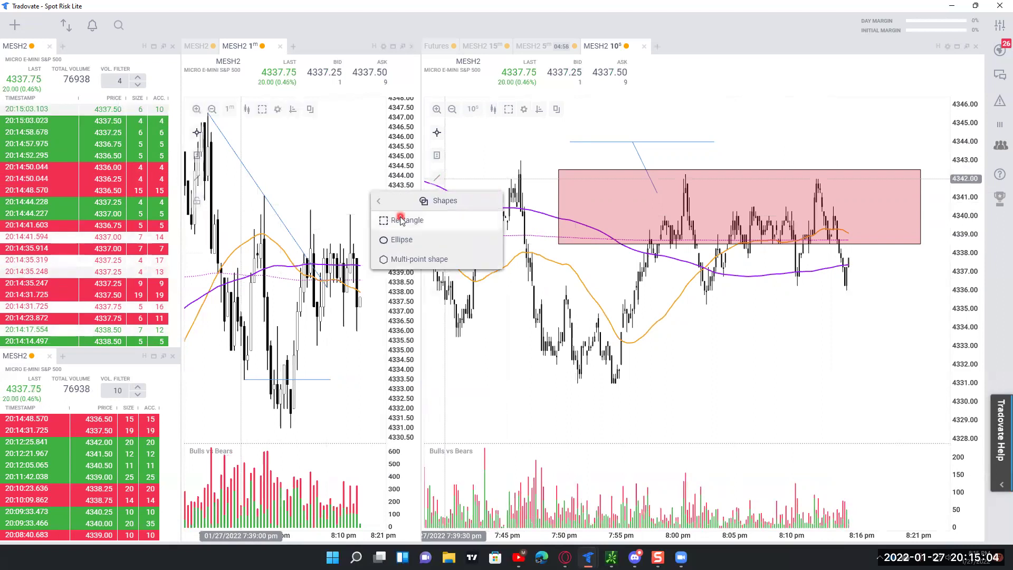
left_click(422, 260)
mouse_move(682, 346)
left_mouse_down()
mouse_move(945, 430)
mouse_move(916, 421)
left_mouse_up()
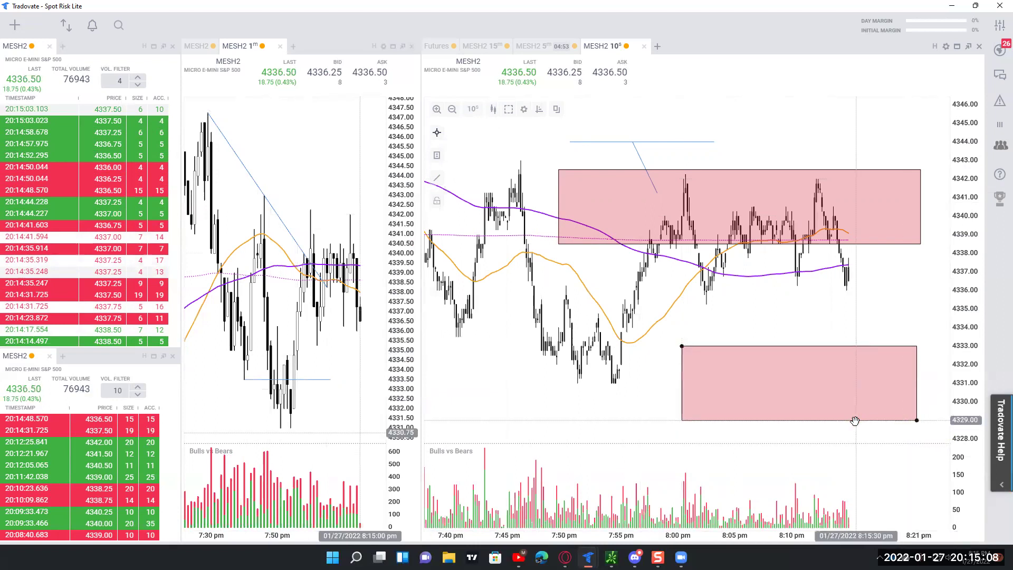
Step: Change the second rectangle's background color to blue (4A90E2) and apply it
double_click(855, 421)
left_click(405, 99)
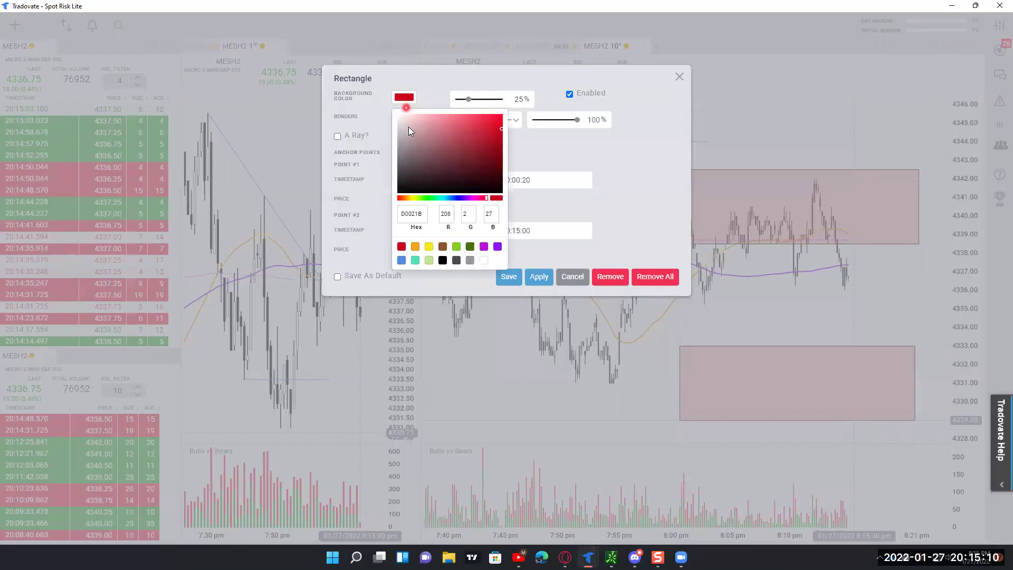
left_click(401, 260)
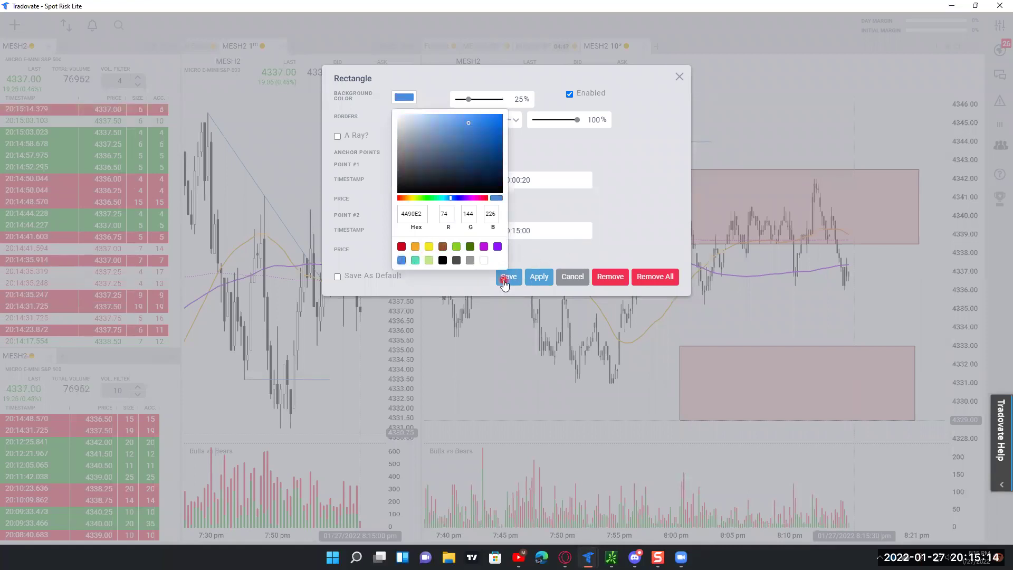
left_click(504, 284)
left_click(539, 277)
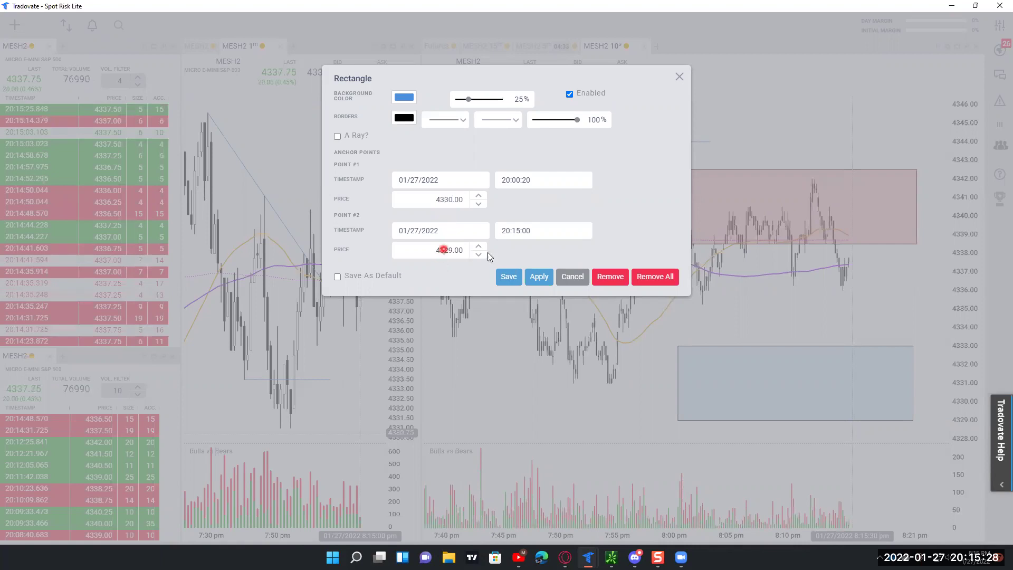
Step: Set the blue rectangle's point 1 price to 4330.00 and its point 2 price to 4338.00, and save the settings
left_click(539, 256)
key("BackSpace")
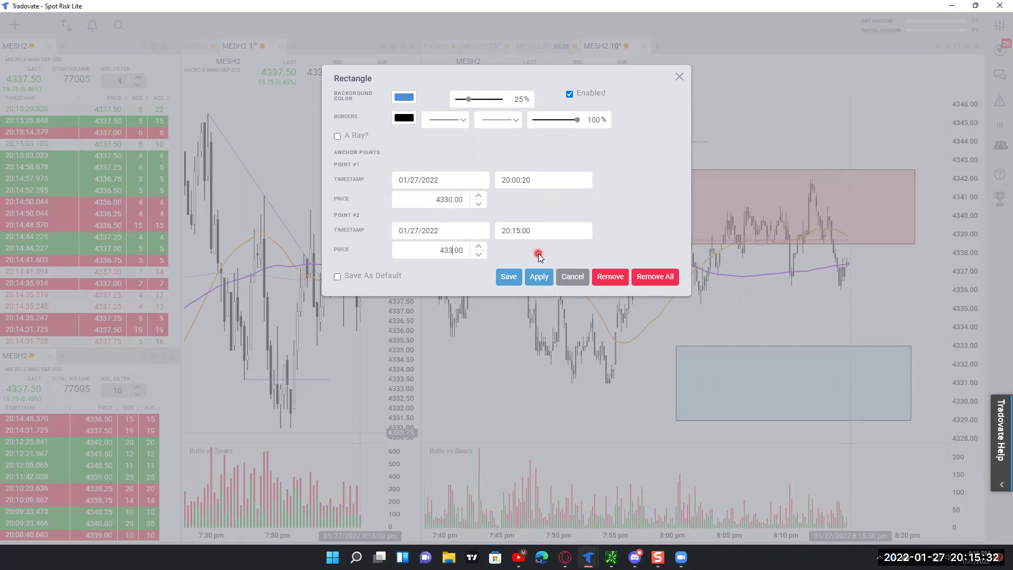
left_click(526, 275)
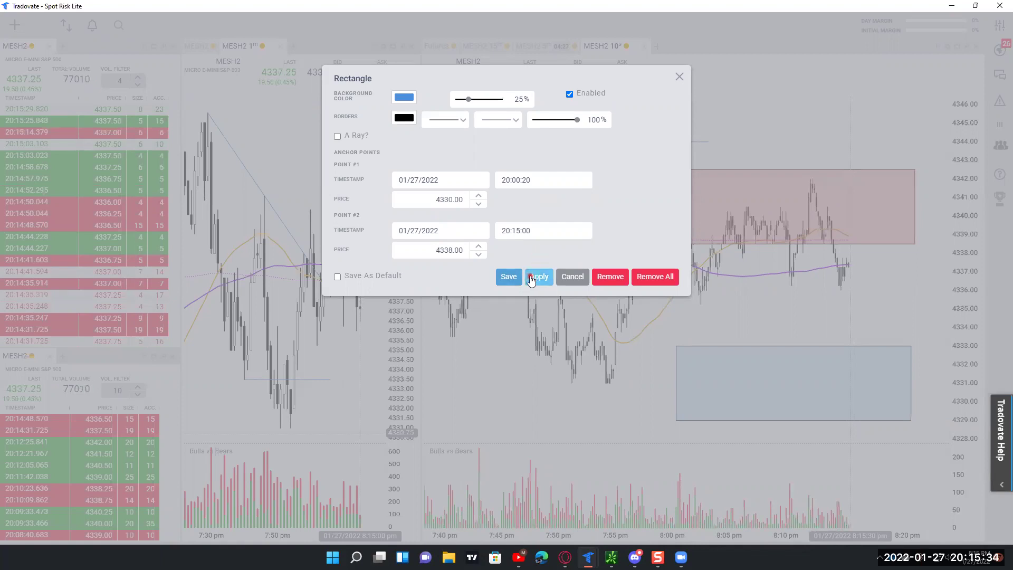
left_click(508, 279)
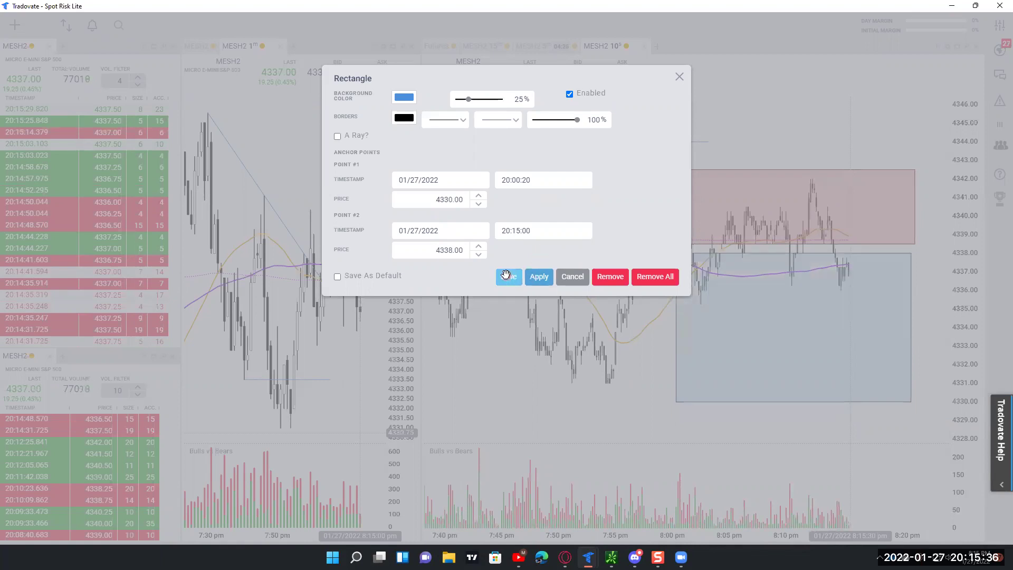
Step: Move the blue rectangle up against the red zone's lower edge so it covers about 4338.50 to 4330.50
left_click(719, 204)
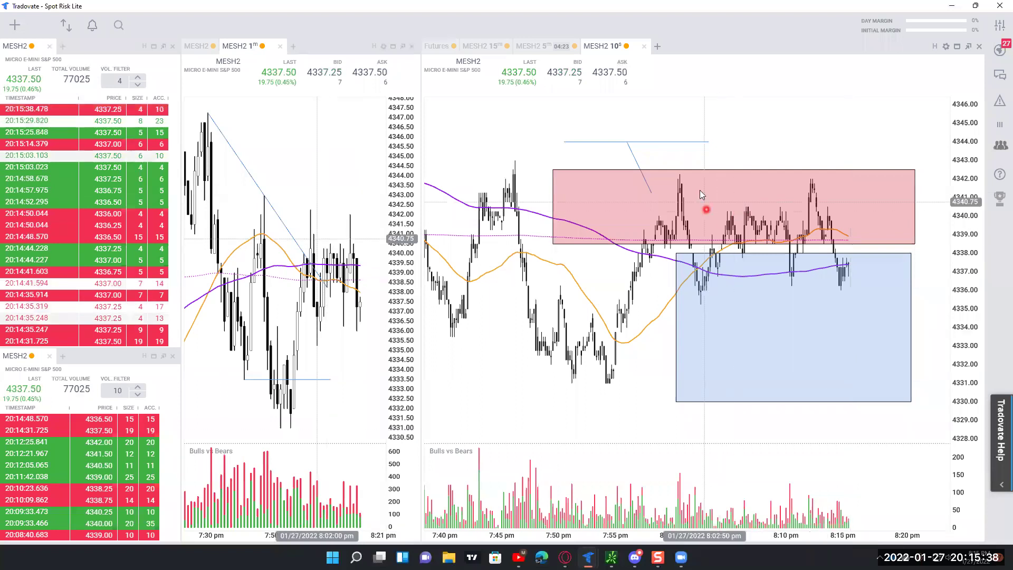
left_click(789, 313)
left_click(810, 400)
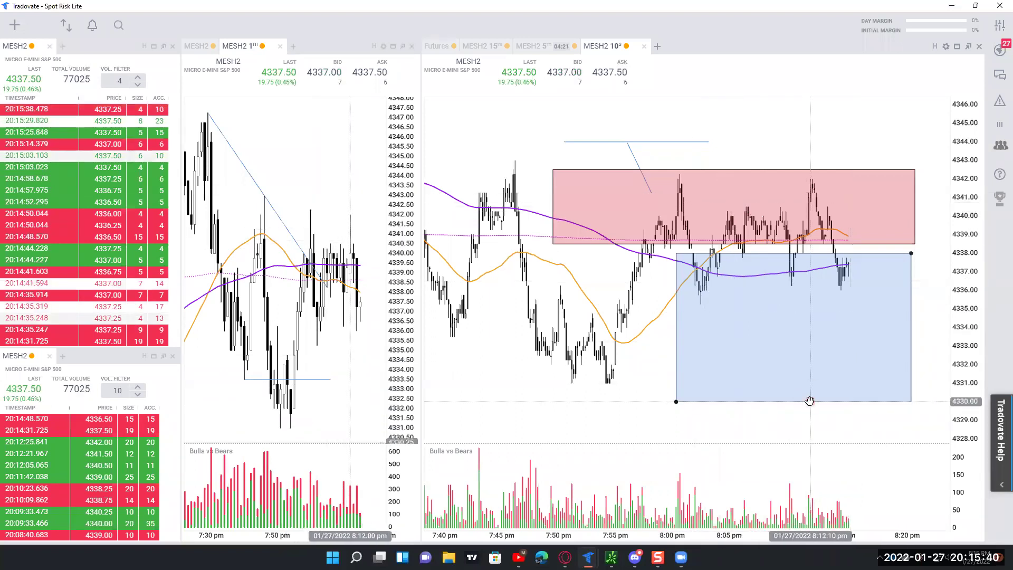
left_click_drag(810, 401, 813, 392)
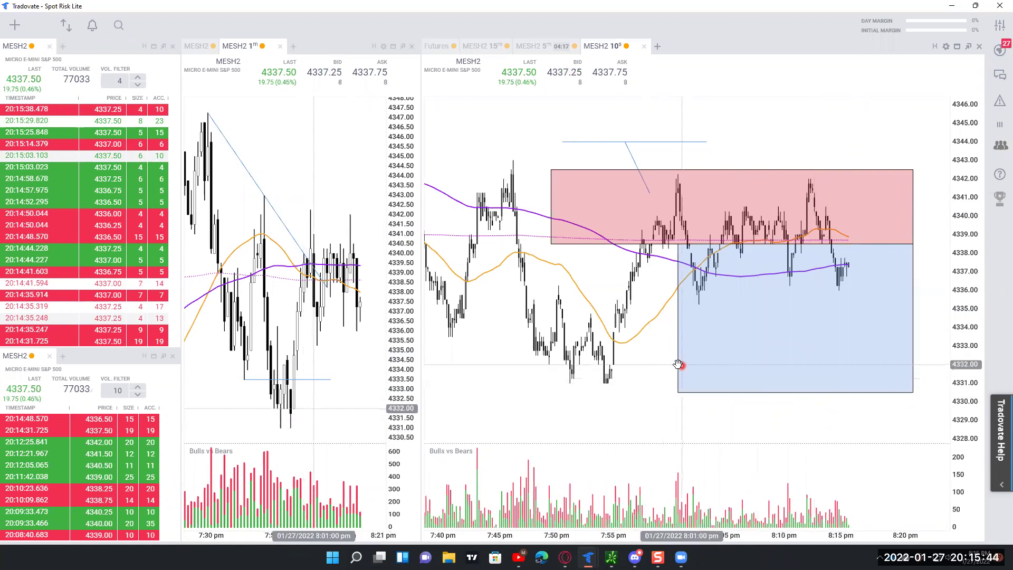
left_click(733, 397)
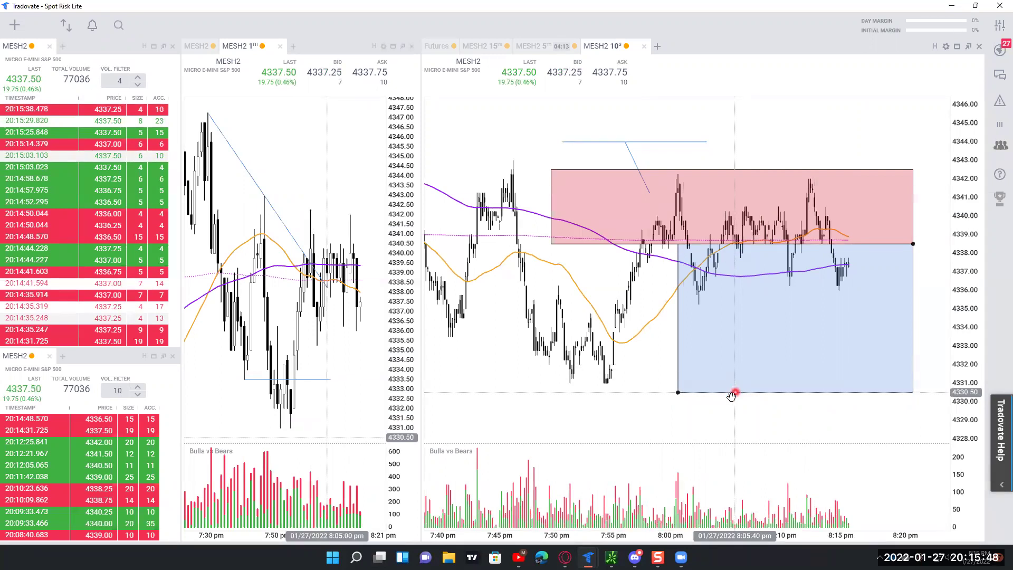
left_click(606, 393)
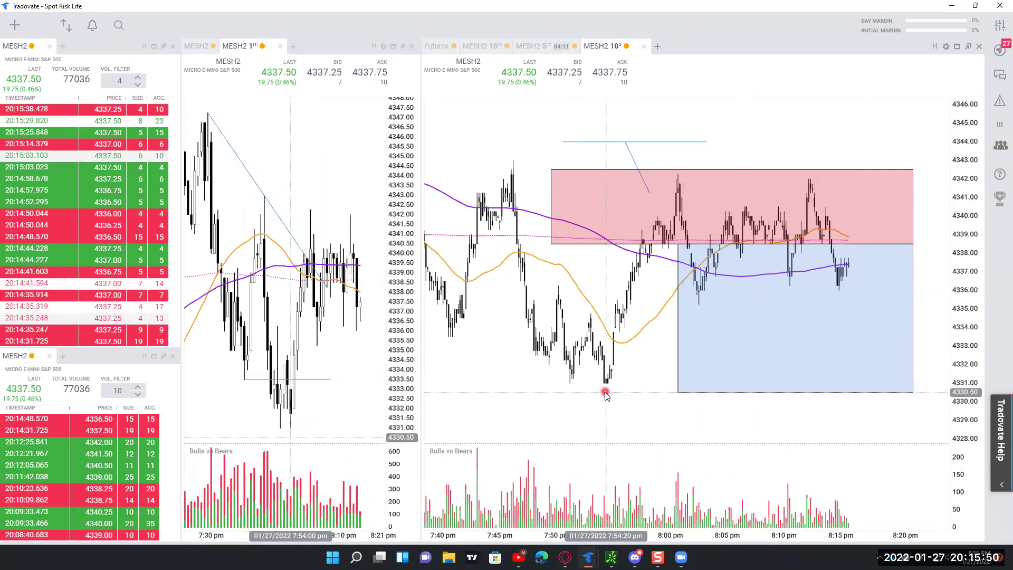
left_click(844, 296)
left_click(817, 351)
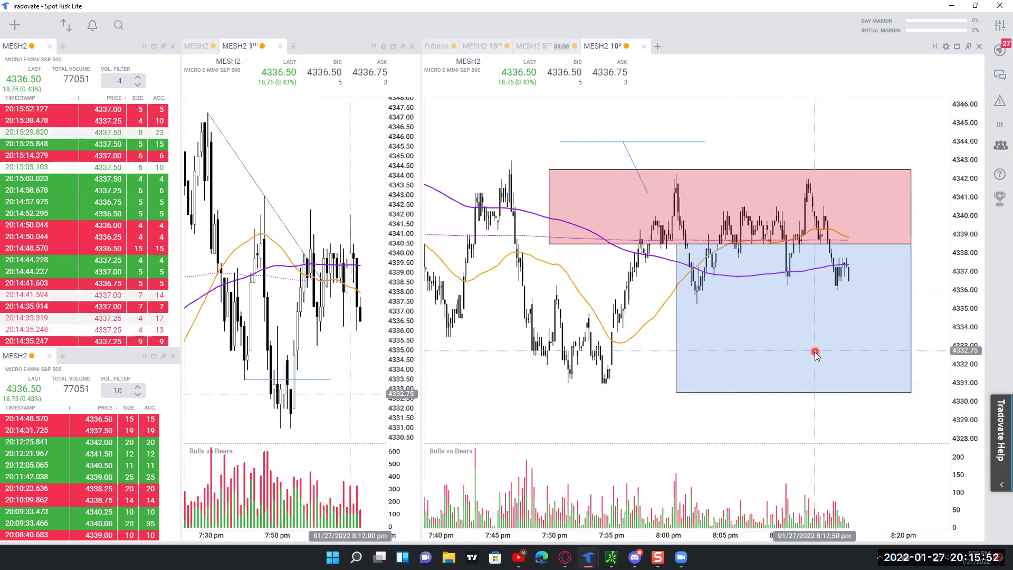
left_click(818, 313)
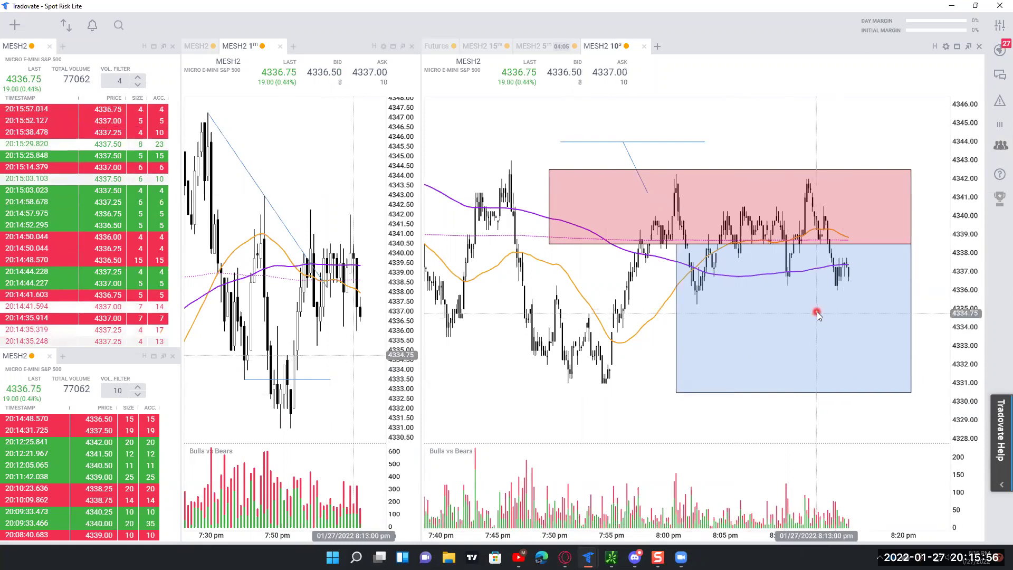
left_click(871, 240)
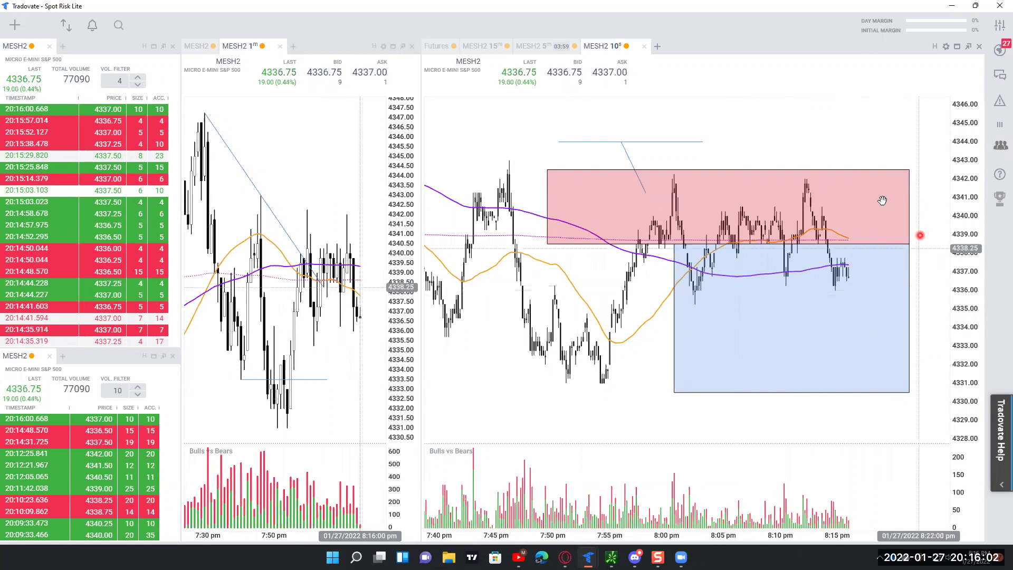
left_click(795, 181)
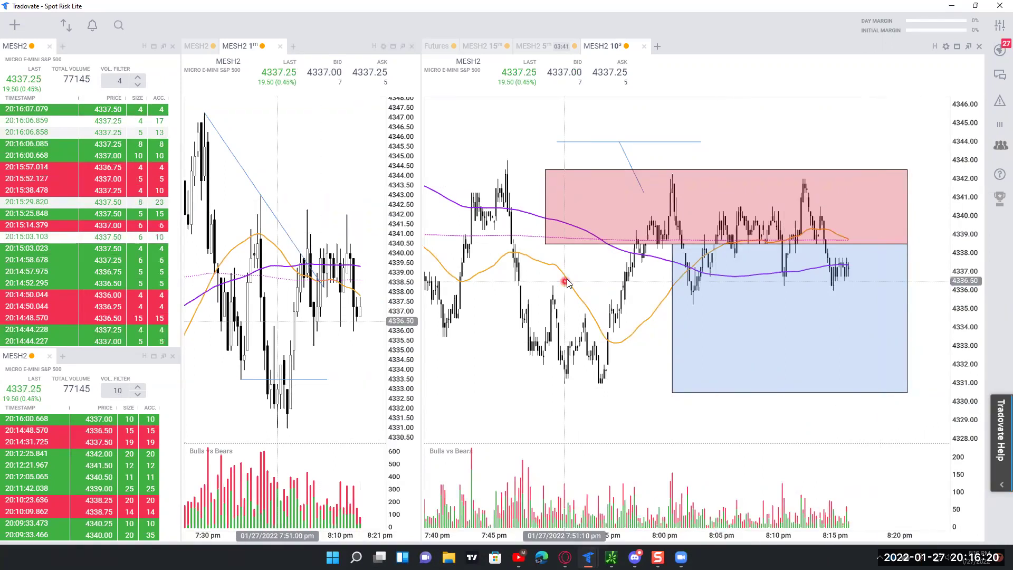
Step: Move the short horizontal line above the red zone down to the 4331.00 lows on the 10-second chart
left_click_drag(647, 168, 630, 382)
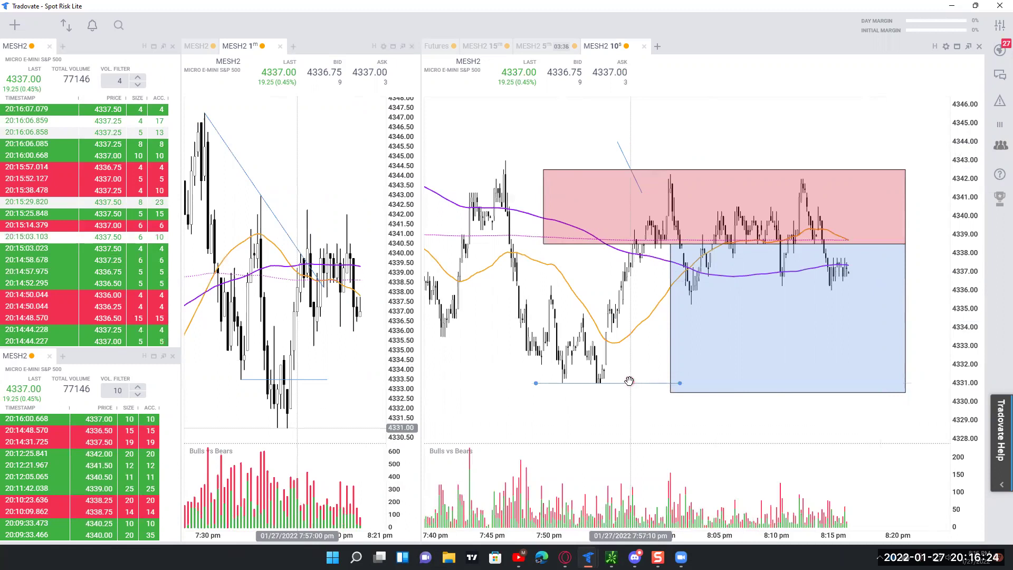
left_click(568, 310)
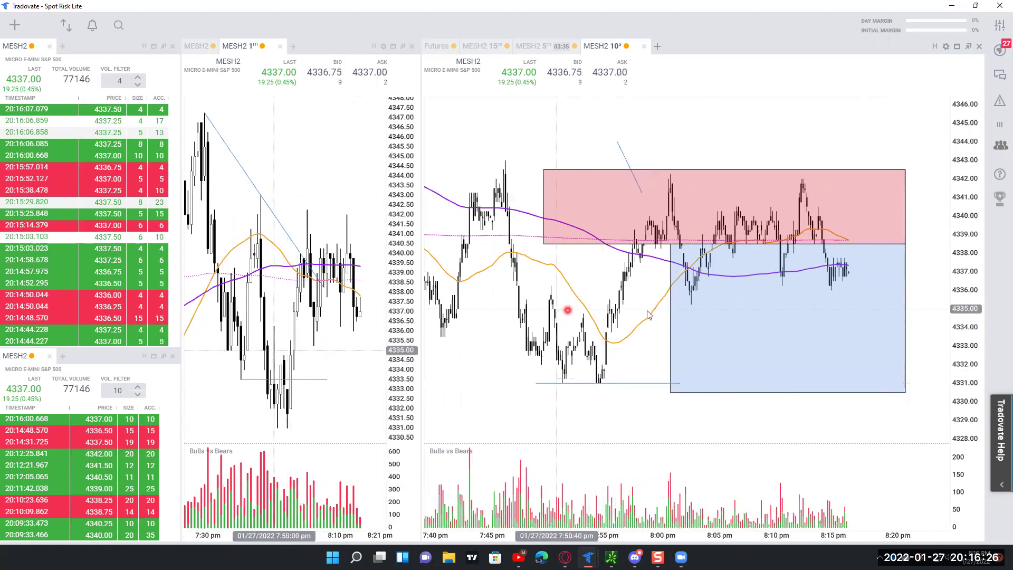
left_click(780, 288)
left_click(767, 380)
left_click(633, 381)
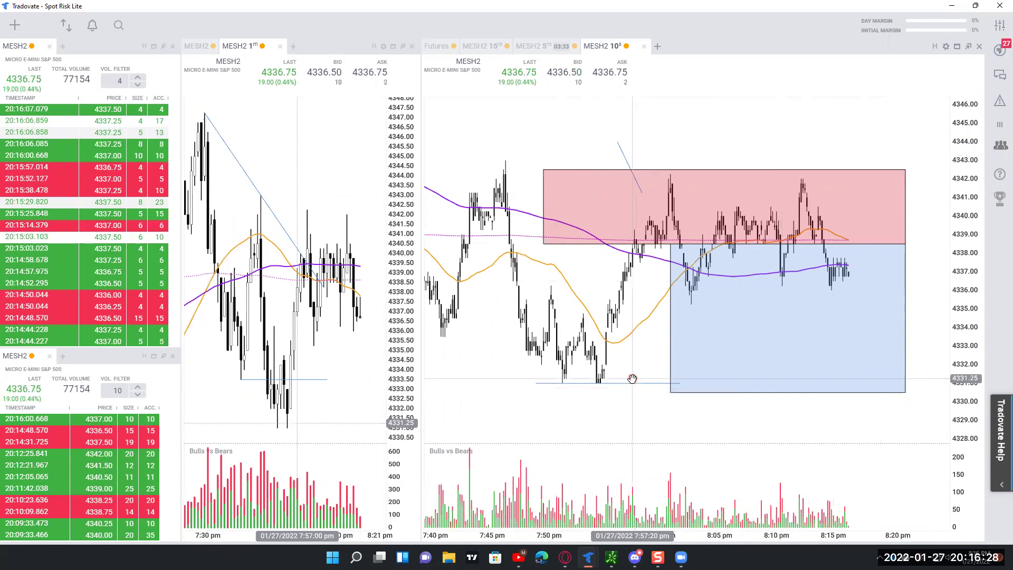
Step: Try the horizontal line higher, at about 4335.25 across the blue rectangle
left_click(553, 389)
mouse_move(532, 383)
left_mouse_down()
mouse_move(463, 384)
mouse_move(688, 335)
mouse_move(695, 305)
left_mouse_up()
left_click(622, 396)
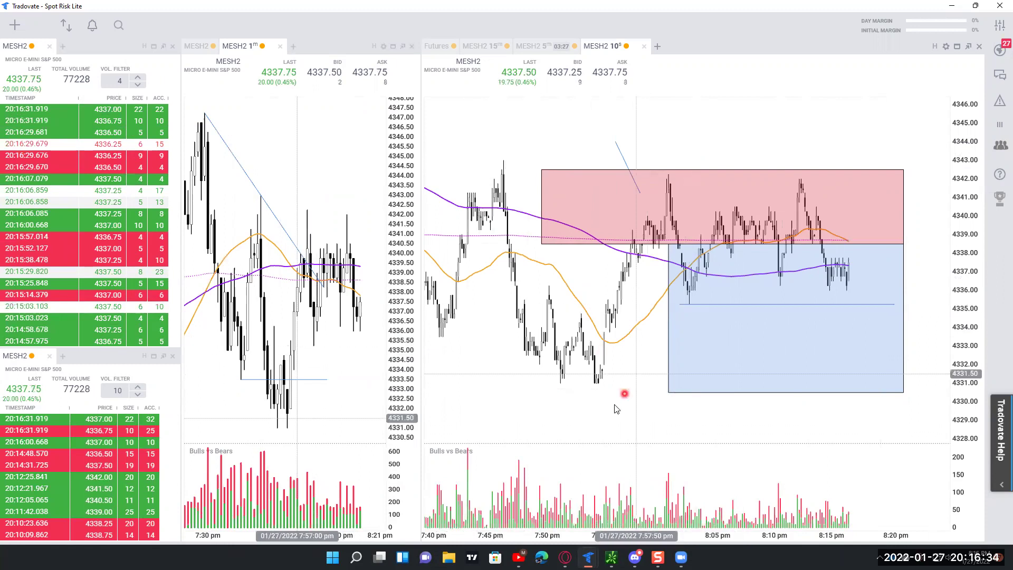
Step: Set the horizontal line at 4331.00 and extend its far end past the blue rectangle to about 8:23 pm
left_click_drag(737, 303, 628, 382)
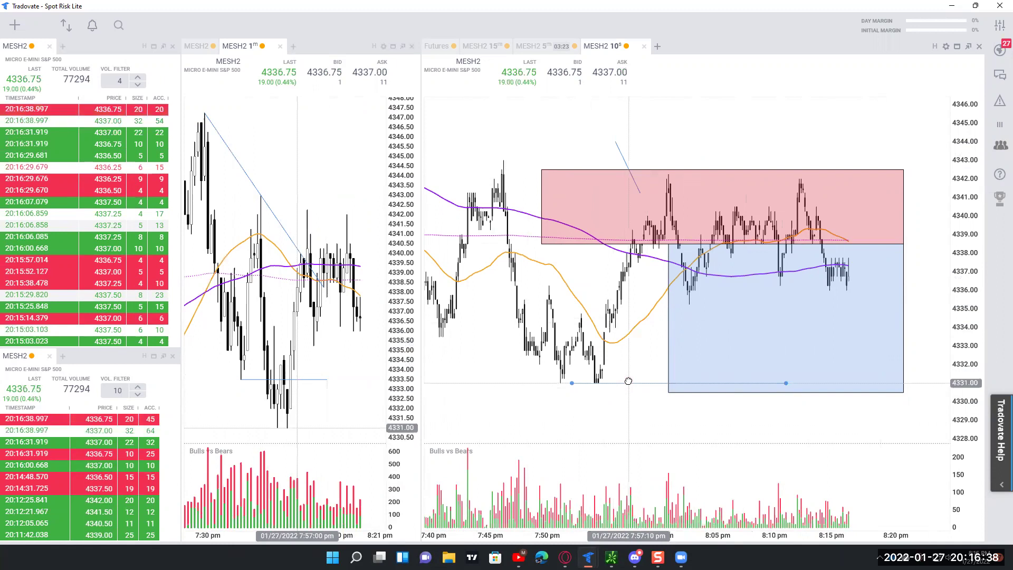
left_click(786, 384)
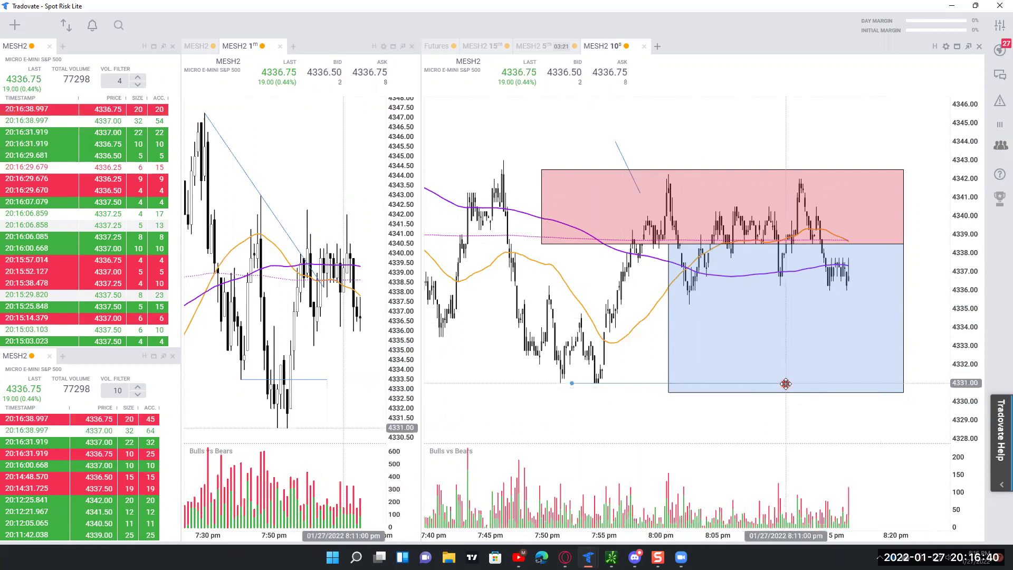
left_click_drag(851, 378, 930, 383)
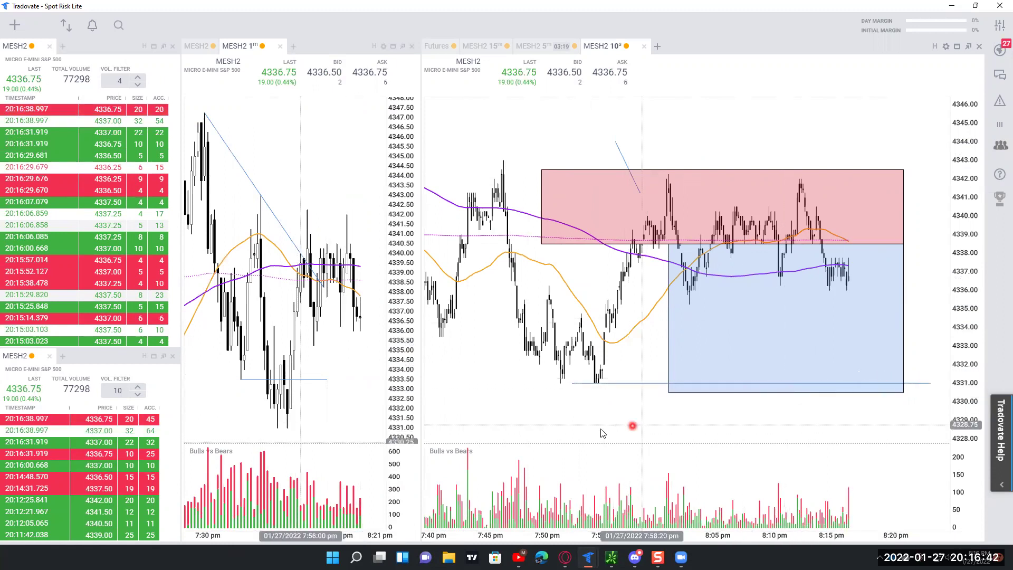
Step: Duplicate the 4331.00 horizontal line and place the copy at 4336.00 across the blue rectangle
key("ctrl+c")
key("ctrl+v")
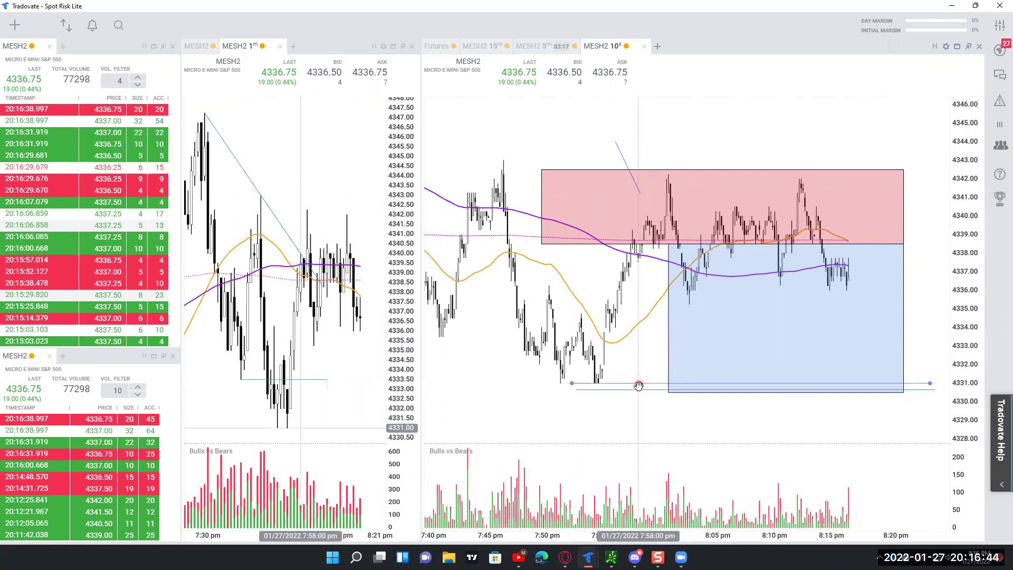
left_click_drag(638, 388, 645, 292)
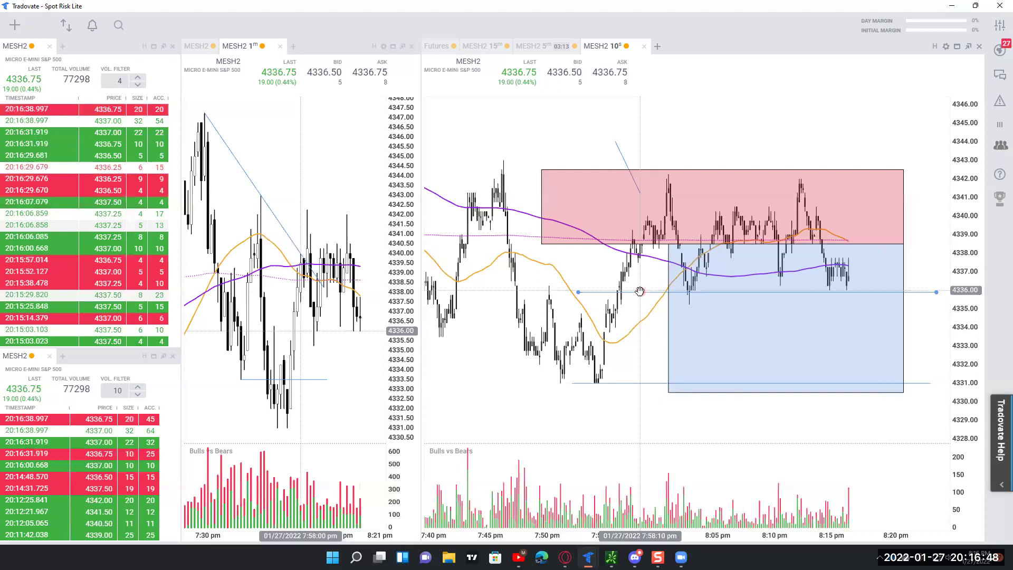
left_click(697, 318)
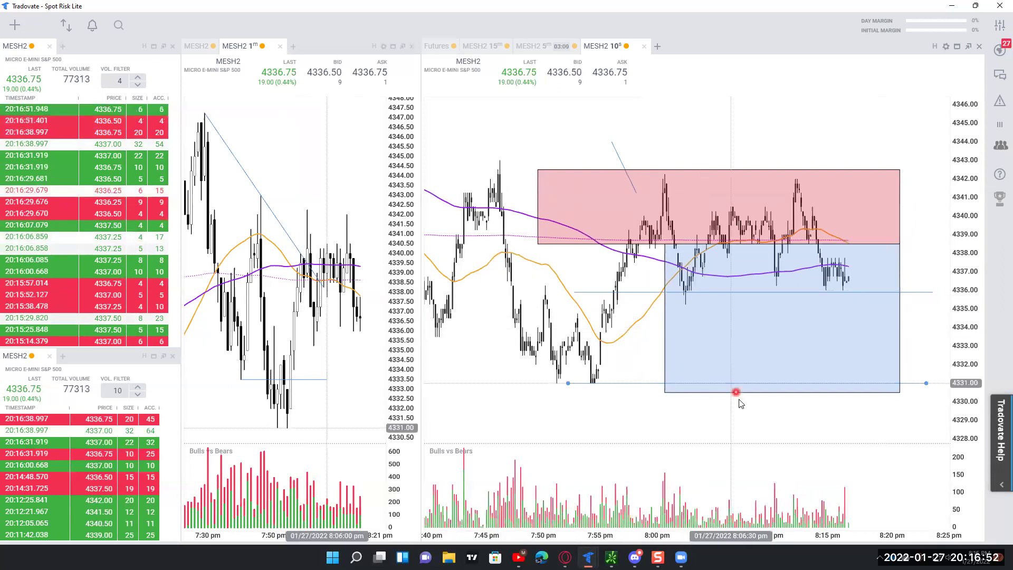
left_click(708, 357)
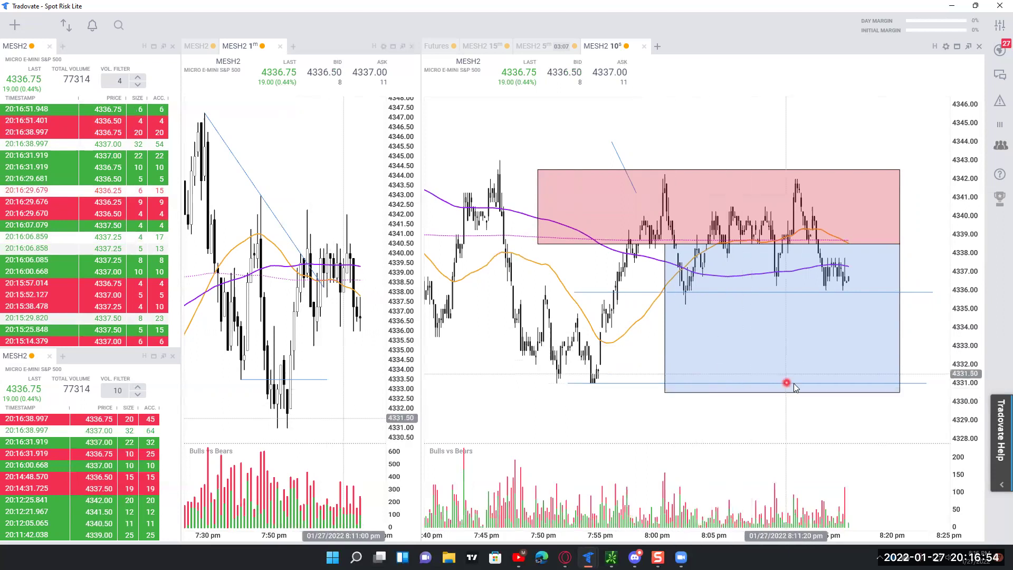
left_click(794, 336)
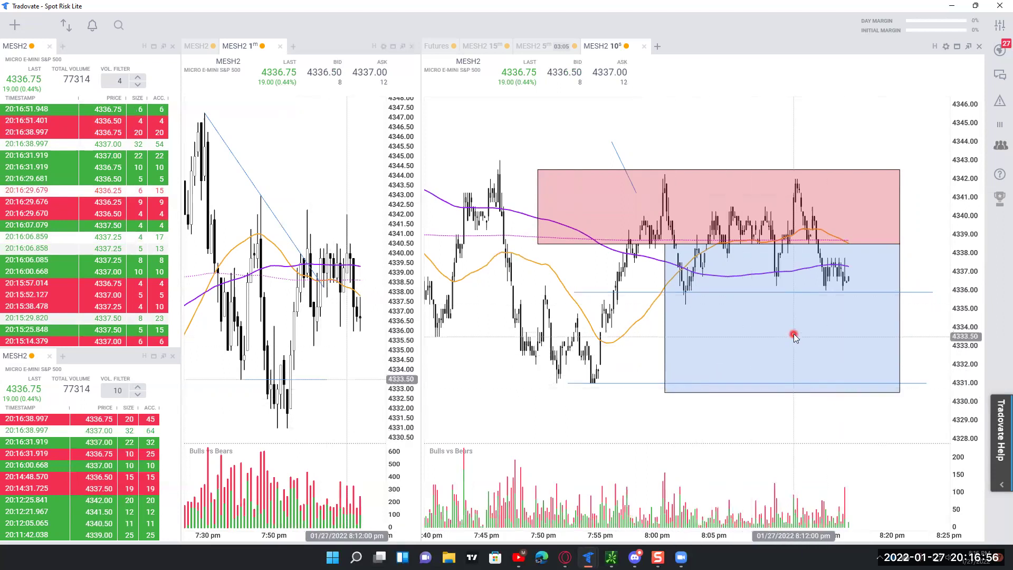
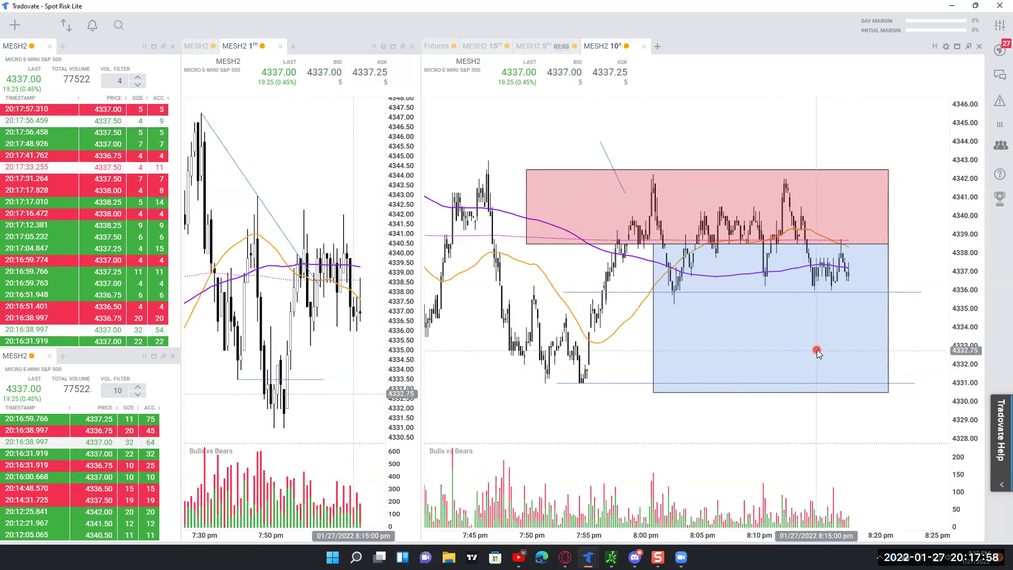
Step: Move the blue rectangle back over the earlier lows at about 4337.00–4329.00 and the red rectangle to about 4344.00–4340.00
left_click(797, 394)
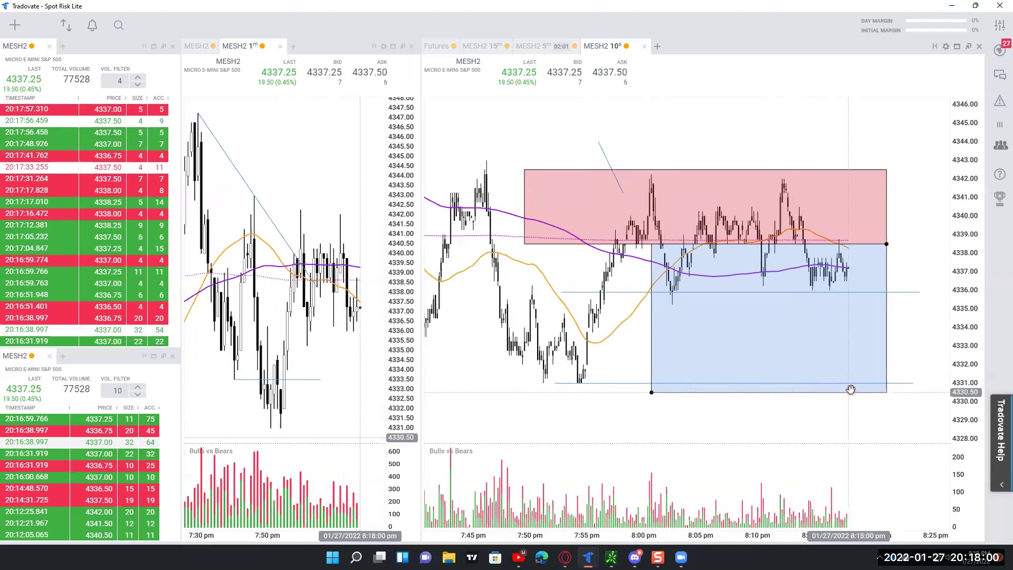
left_click_drag(851, 391, 639, 399)
left_click_drag(735, 244, 516, 213)
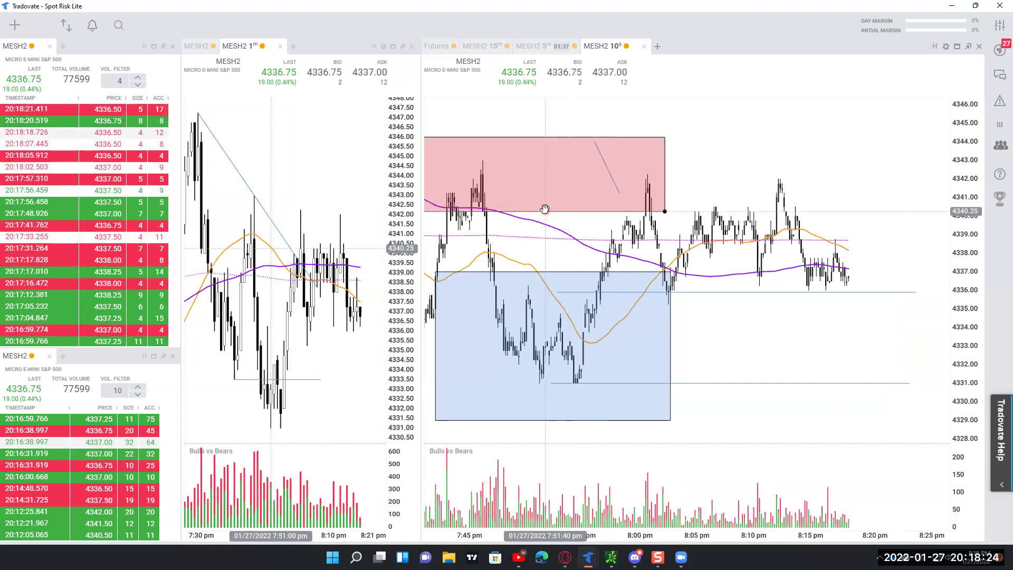
mouse_move(549, 210)
left_mouse_down()
mouse_move(731, 232)
mouse_move(562, 226)
mouse_move(573, 217)
left_mouse_up()
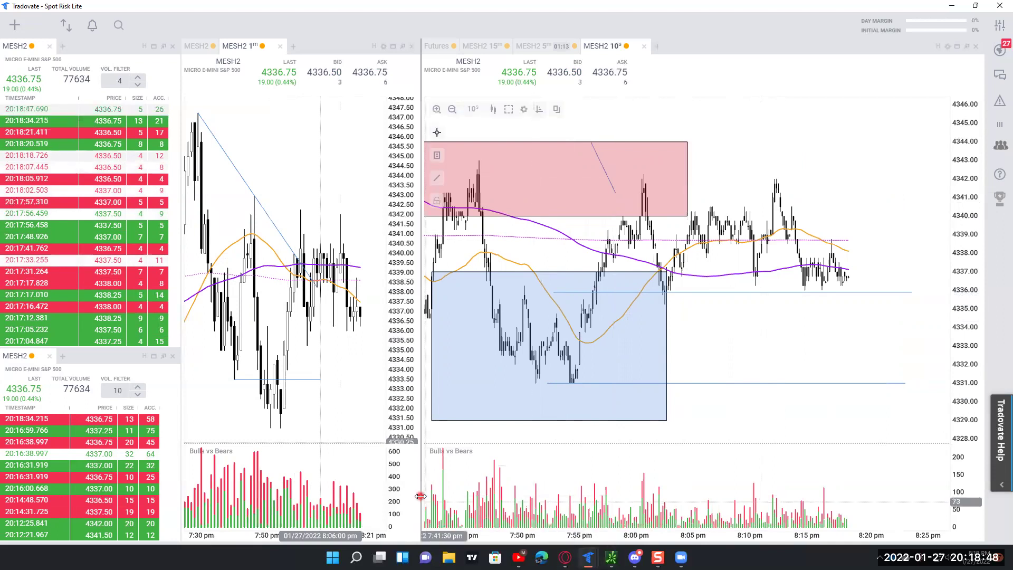
Step: Widen the 1-minute chart pane, view the MESH2 order ladder, and return to the 1-minute chart
left_click_drag(424, 492, 550, 487)
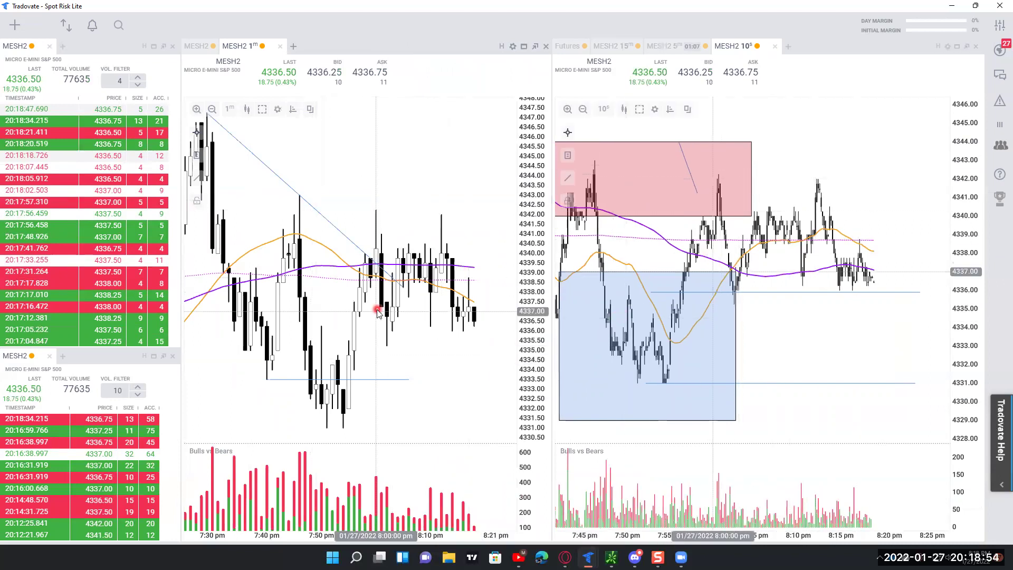
left_click(196, 45)
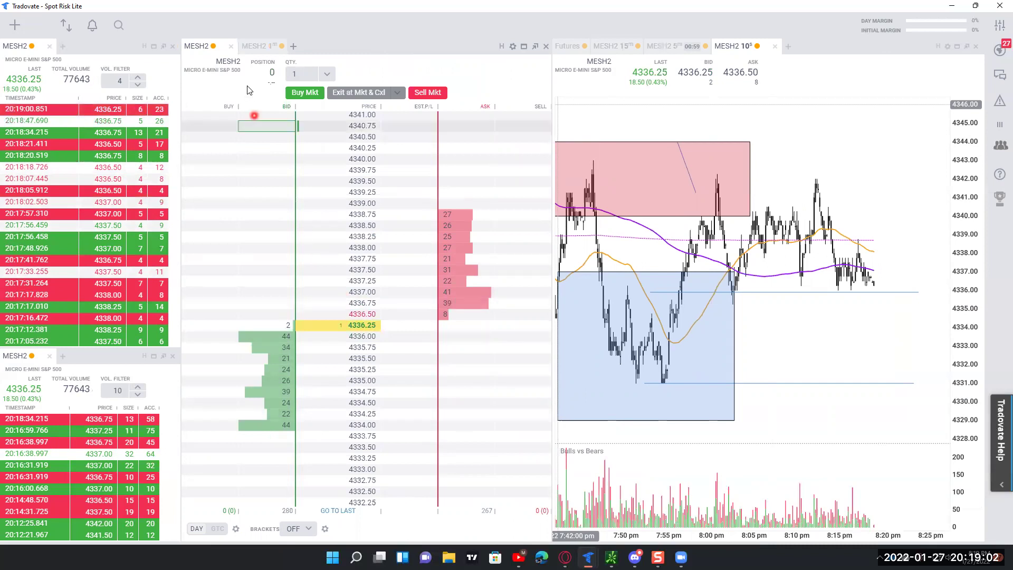
left_click(257, 49)
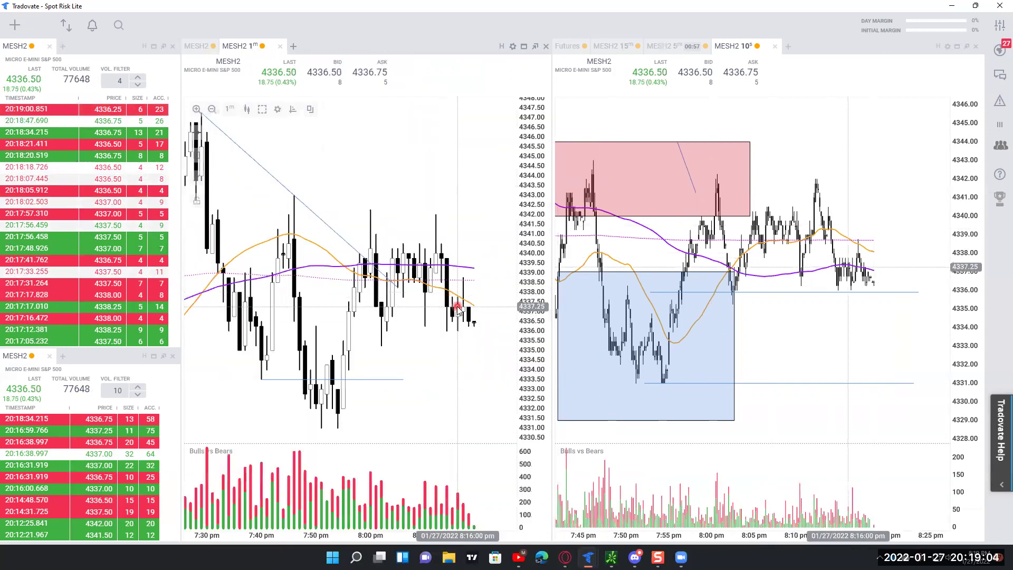
Step: Open the Futures quote board and switch the linked modules to NQH2
left_click(575, 74)
left_click(574, 45)
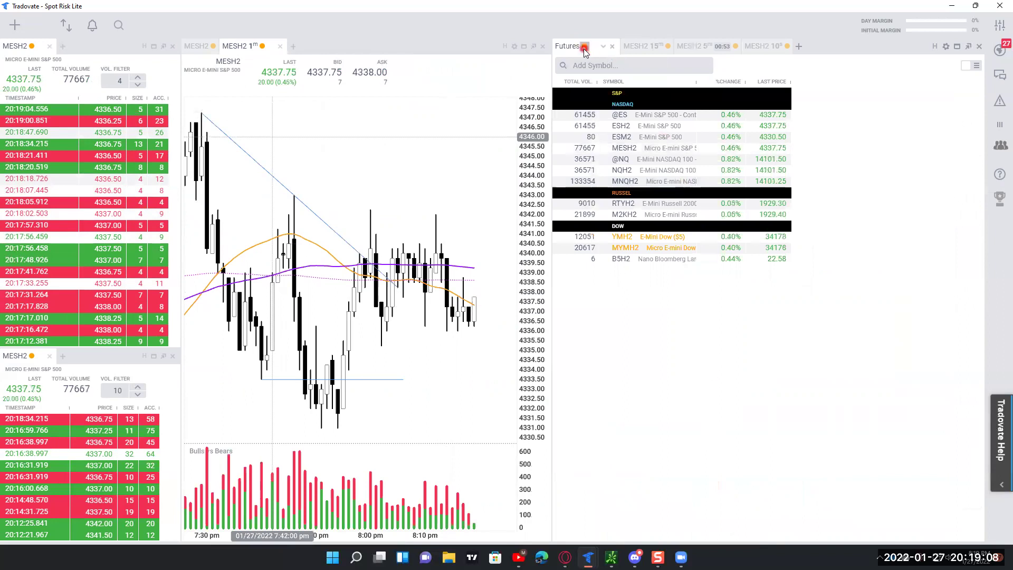
left_click(430, 154)
left_click(95, 183)
left_click(202, 383)
left_click(411, 394)
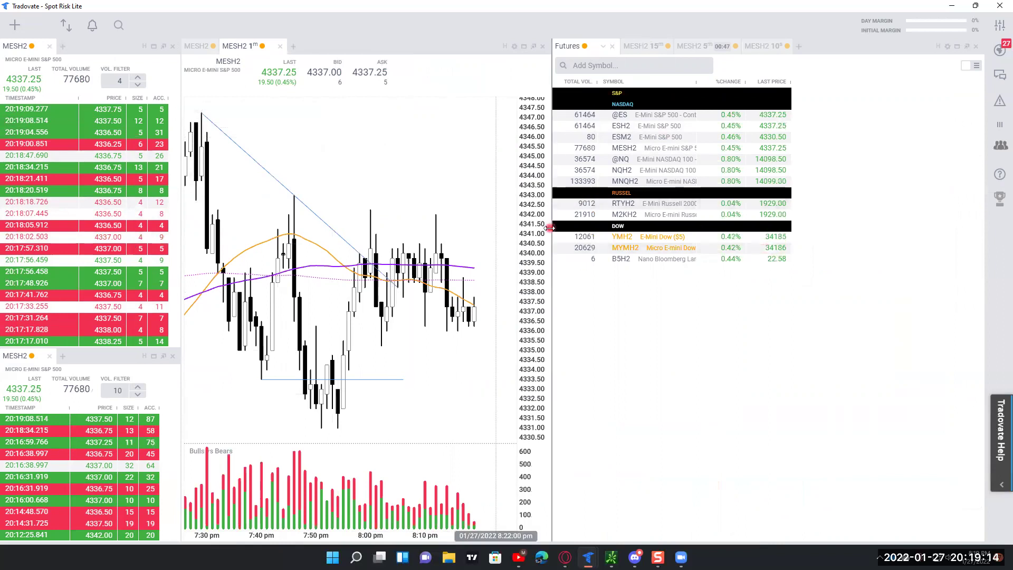
left_click(635, 217)
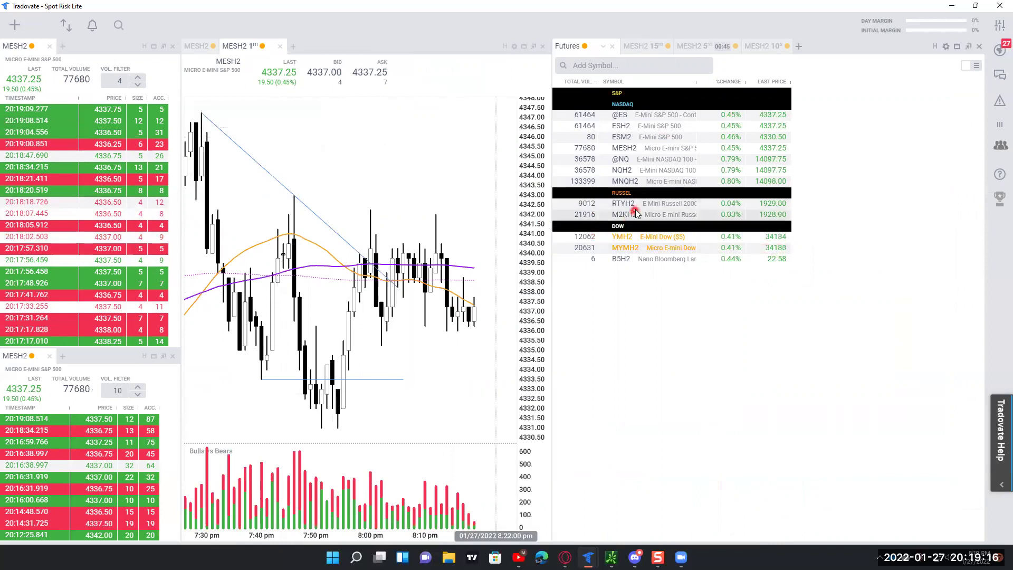
left_click(648, 170)
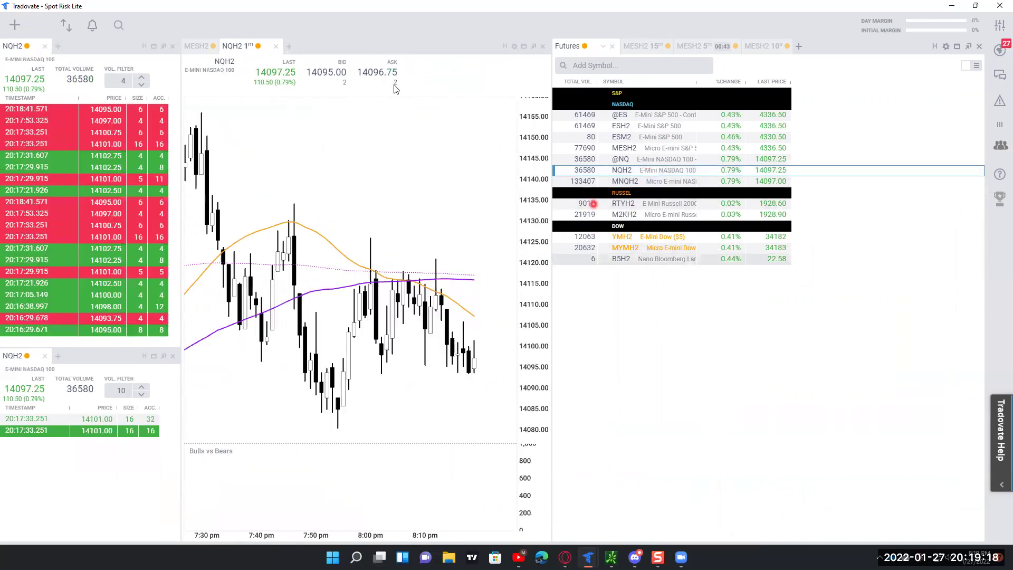
Step: Review the NQH2 order ladder and the linked 15-minute, 5-minute and 10-second charts
left_click(205, 48)
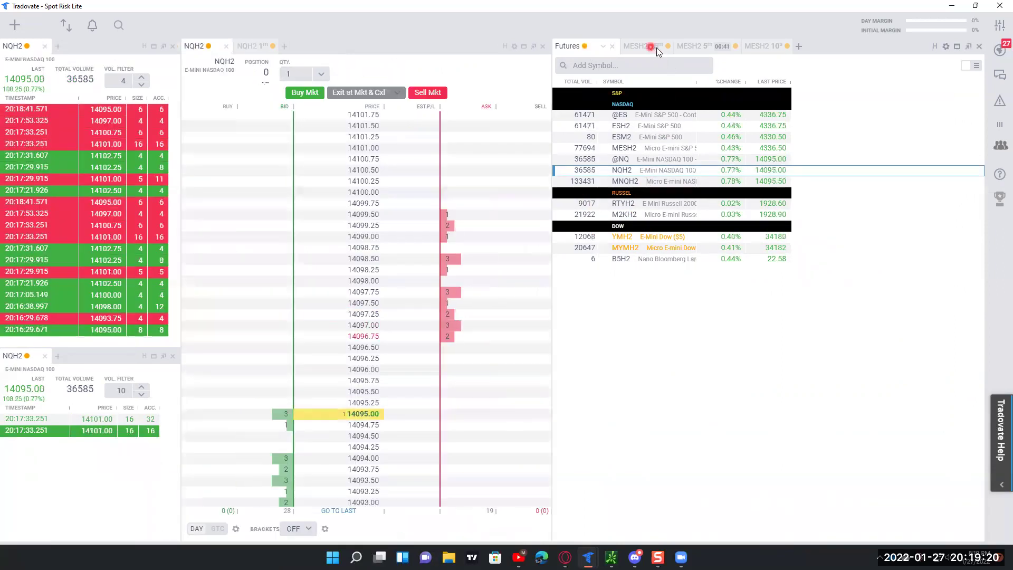
left_click(654, 47)
left_click(697, 51)
left_click(744, 47)
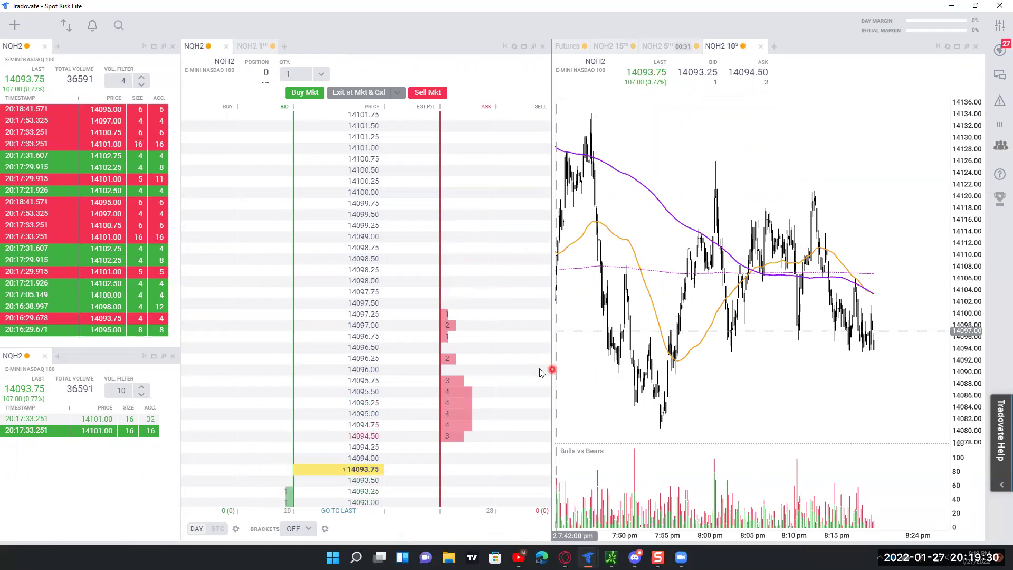
Step: Bring back the Futures quote board and view more history on the NQH2 1-minute chart
left_click(564, 46)
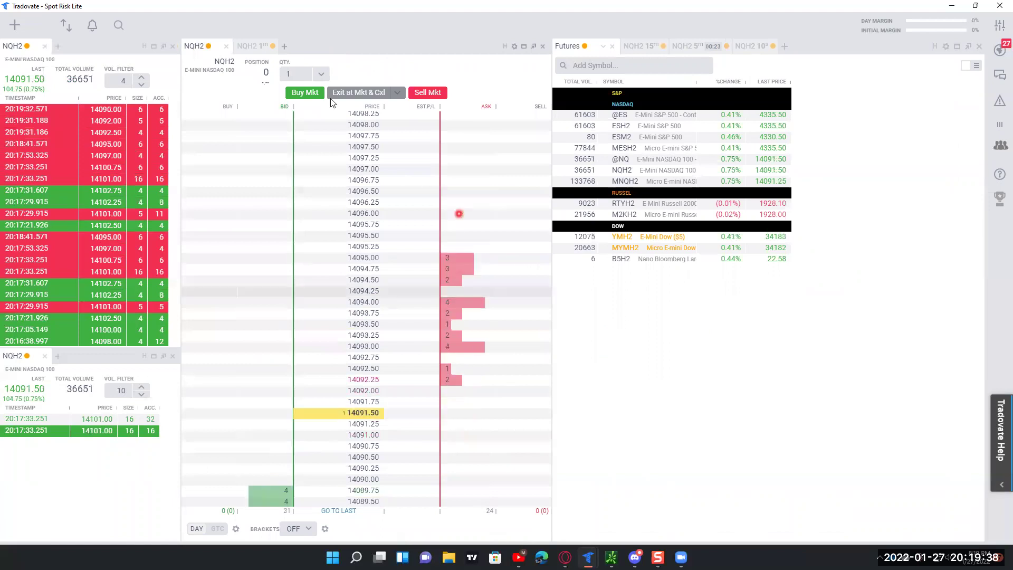
left_click(248, 47)
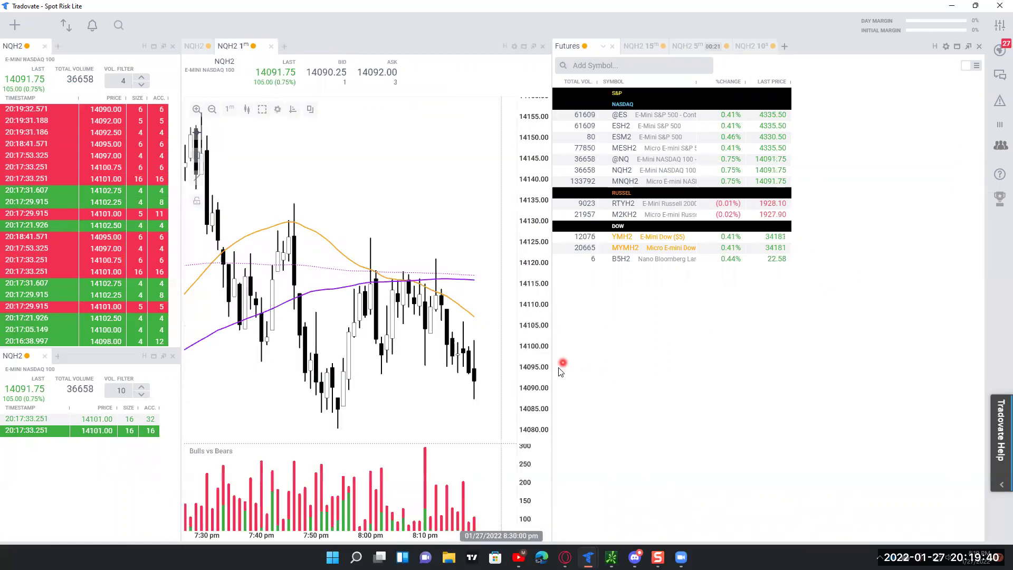
scroll(437, 328, "down", 3)
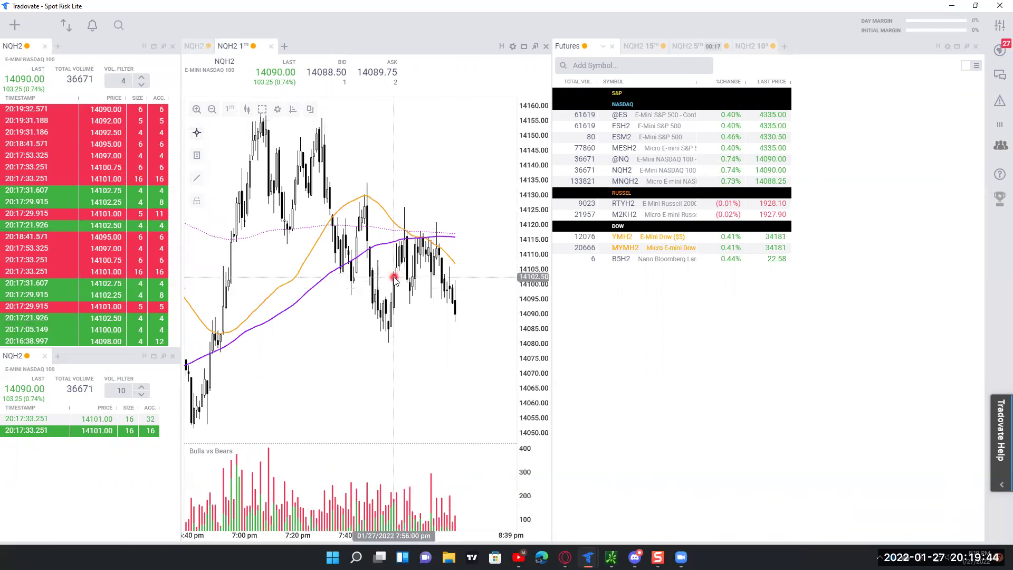
Step: Add a Positions module to the workspace and place it in the pane group with the NQH2 1-minute chart
left_click_drag(181, 275, 304, 229)
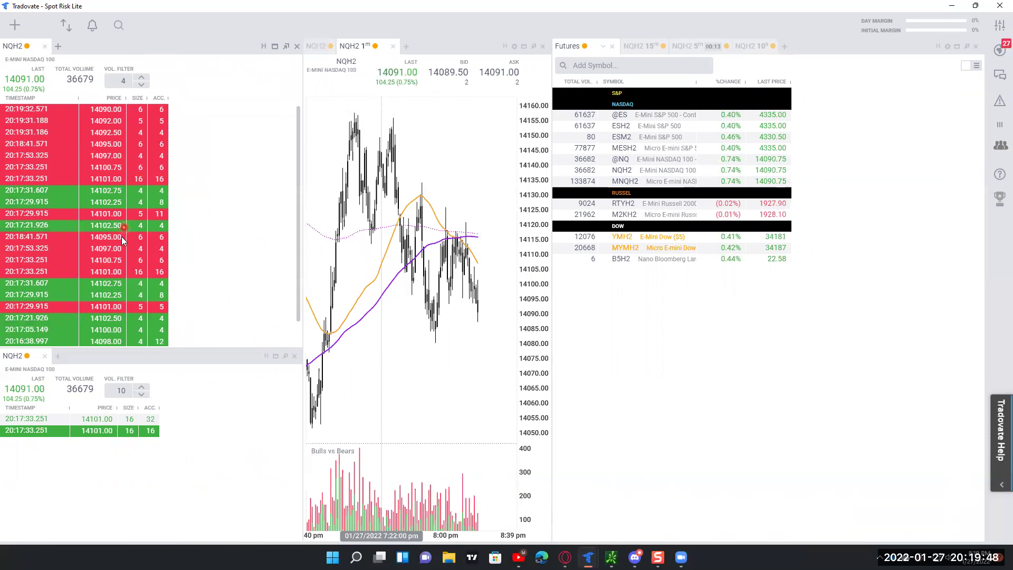
left_click(15, 25)
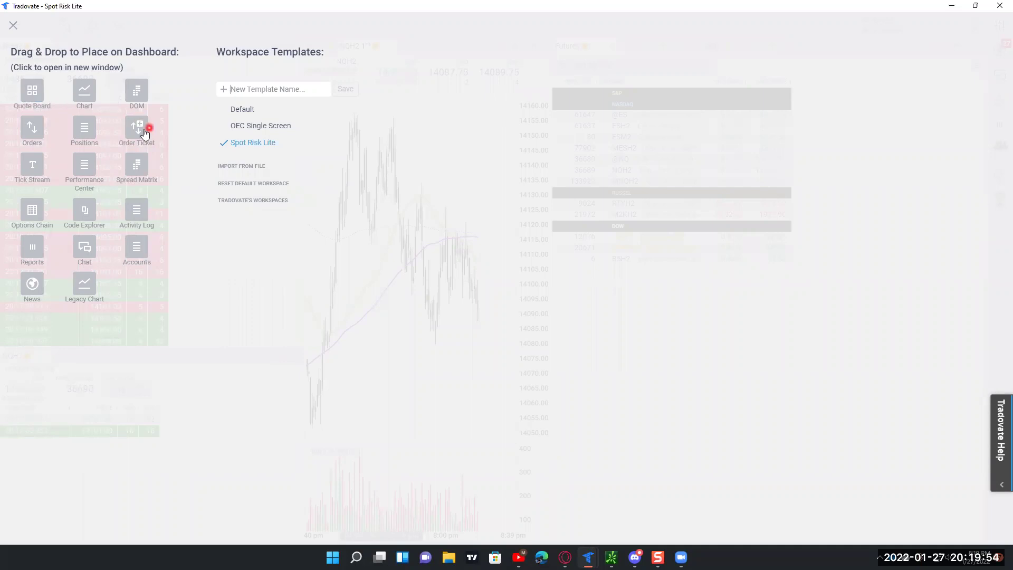
left_click_drag(87, 138, 88, 44)
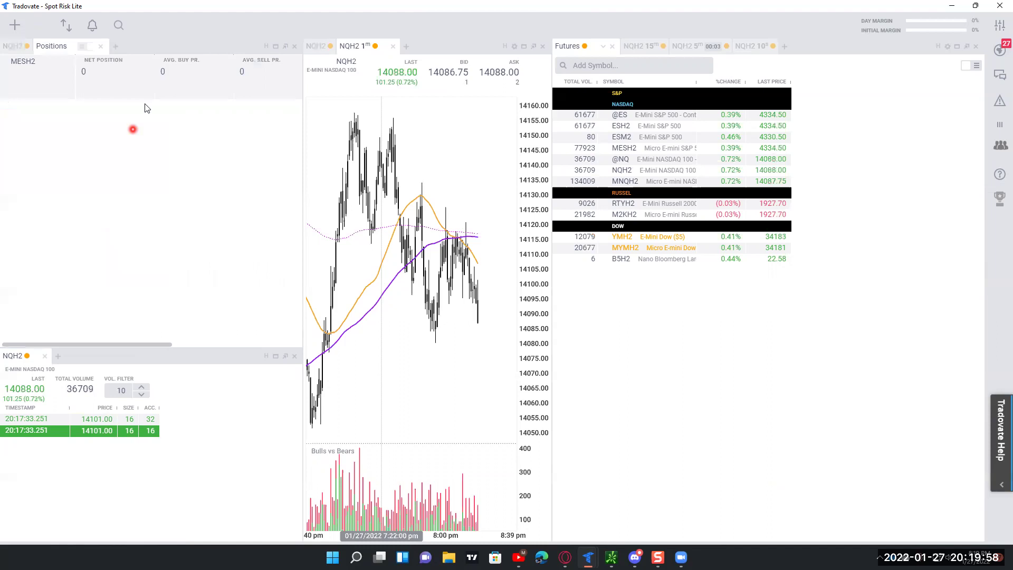
left_click_drag(304, 138, 180, 174)
left_click_drag(51, 47, 310, 45)
Step: Toggle the Positions module to its table view and back, and resize its pane narrower than the quote board's
left_click_drag(596, 309, 723, 310)
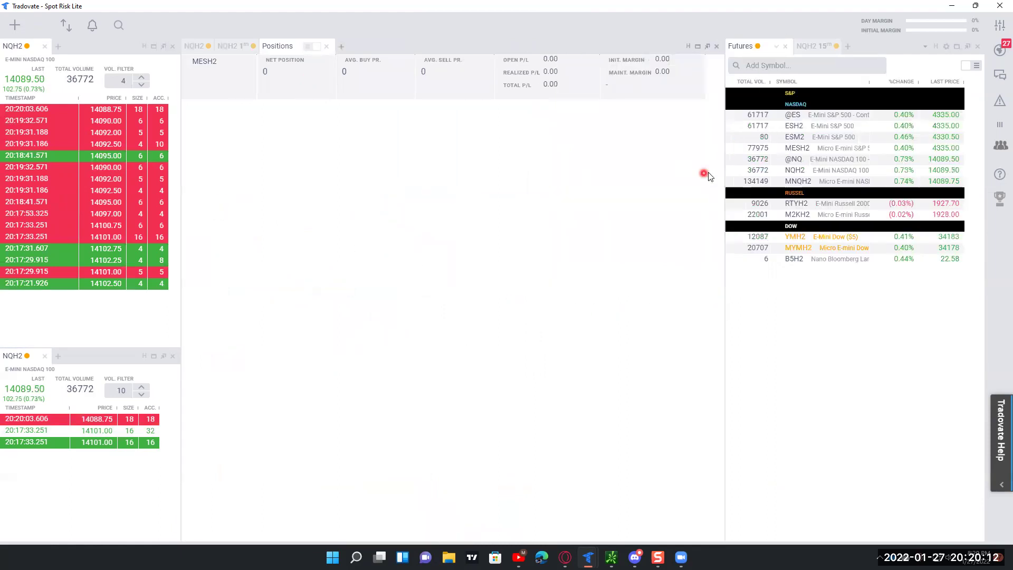
left_click(310, 49)
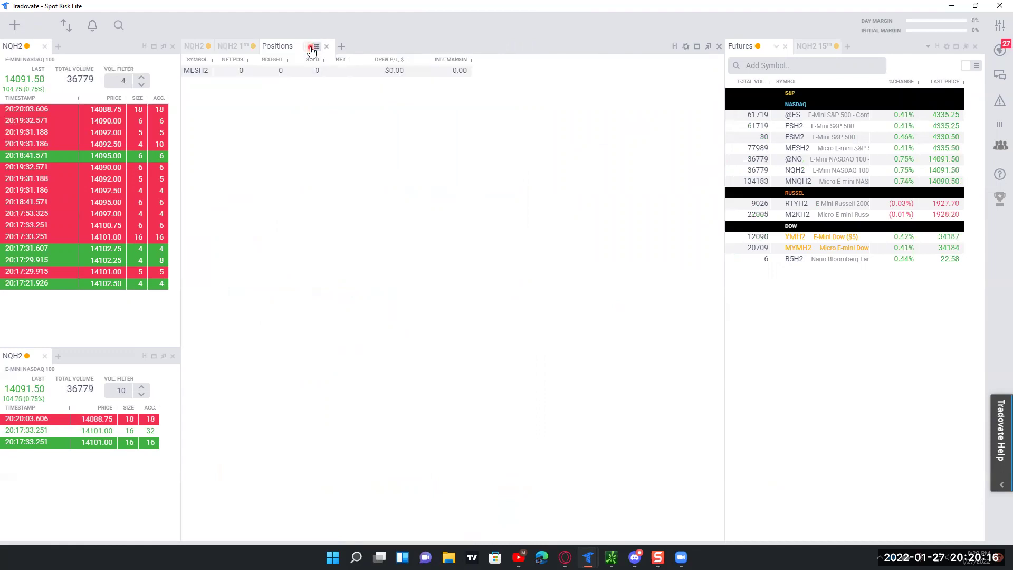
left_click(311, 50)
left_click_drag(722, 317, 686, 315)
left_click_drag(541, 304, 493, 291)
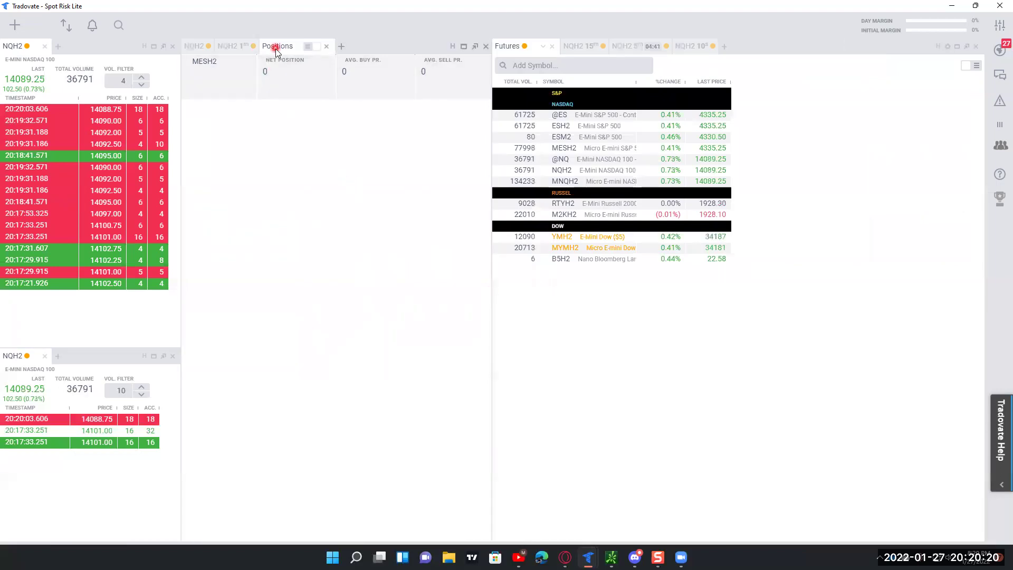
Step: Add an Orders module to the pane group after the NQH2 10-second chart
left_click(16, 25)
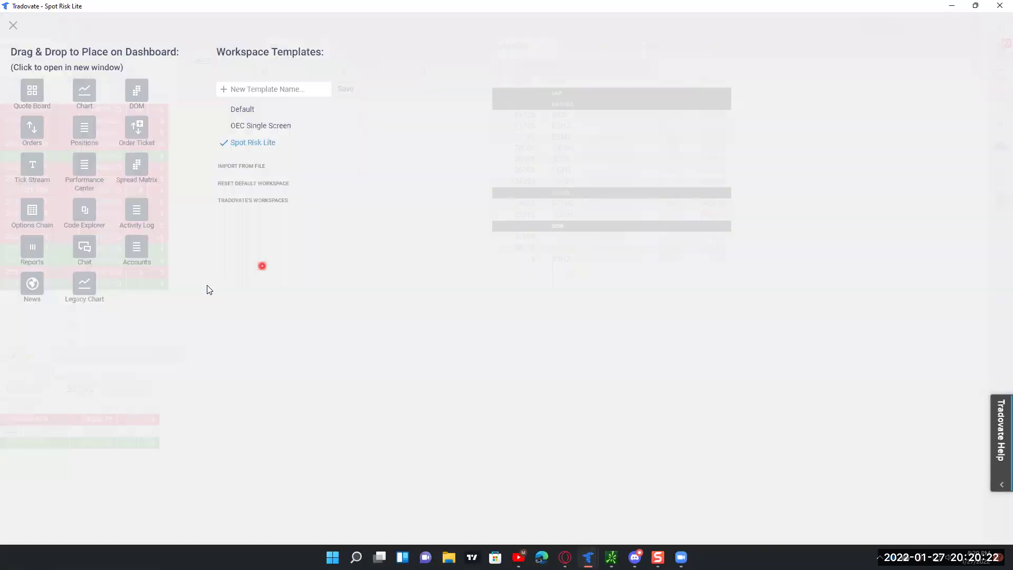
left_click_drag(28, 137, 778, 44)
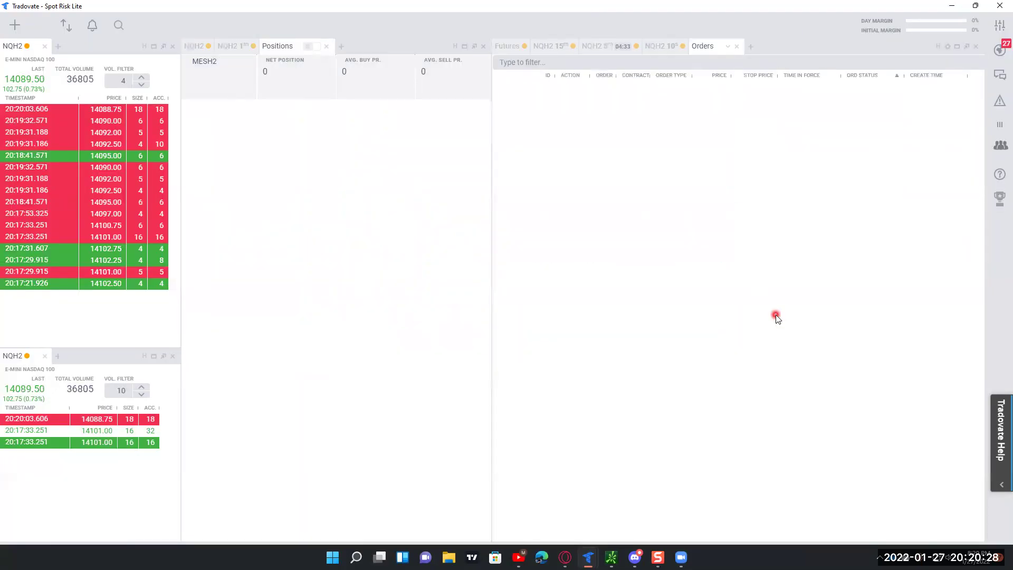
left_click(706, 129)
left_click(704, 147)
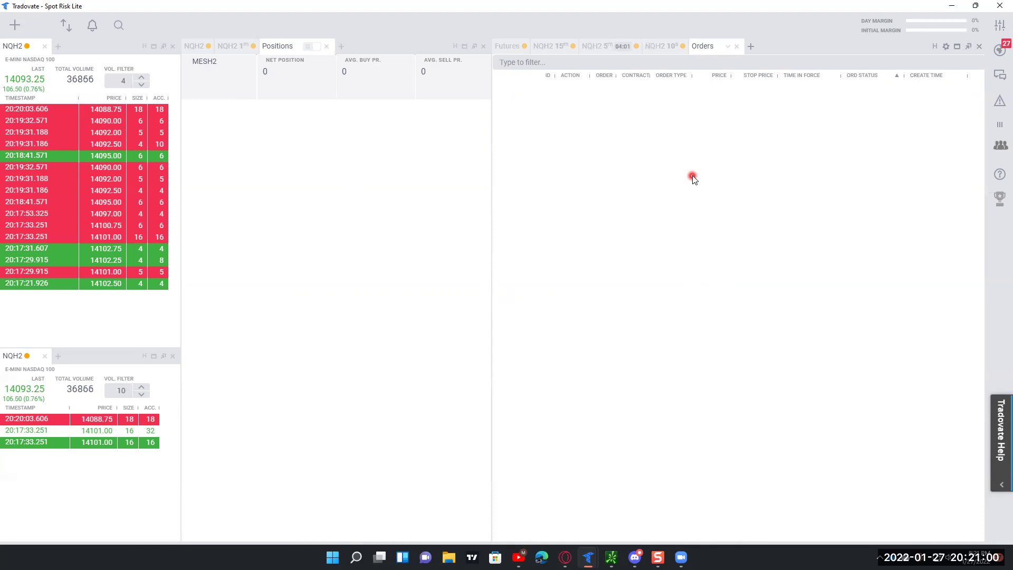
Step: Add a Performance Center module beside Positions, widen its pane, and inspect the cumulative P&L history with fees
left_click(15, 25)
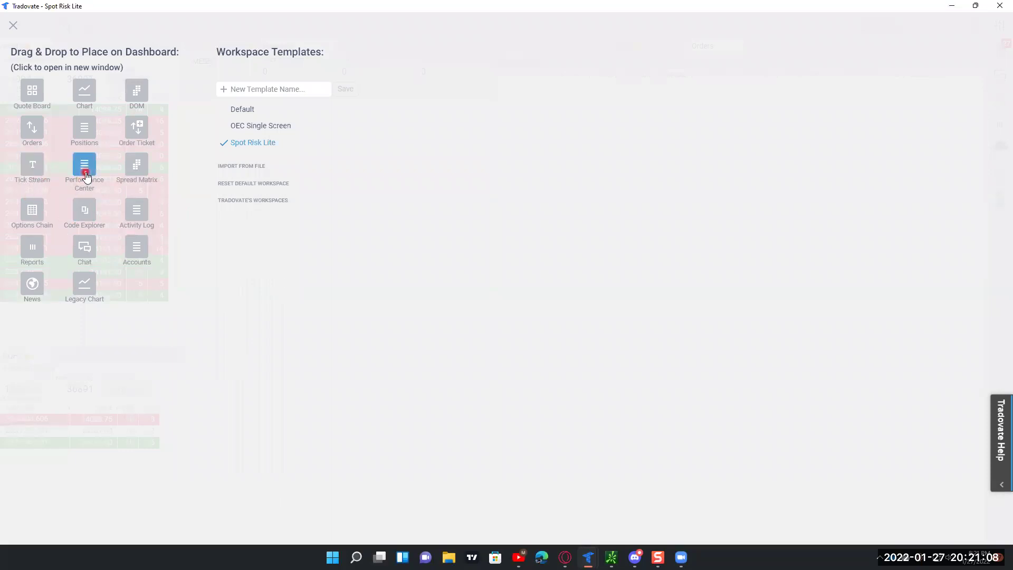
left_click_drag(84, 174, 367, 46)
left_click_drag(491, 317, 538, 316)
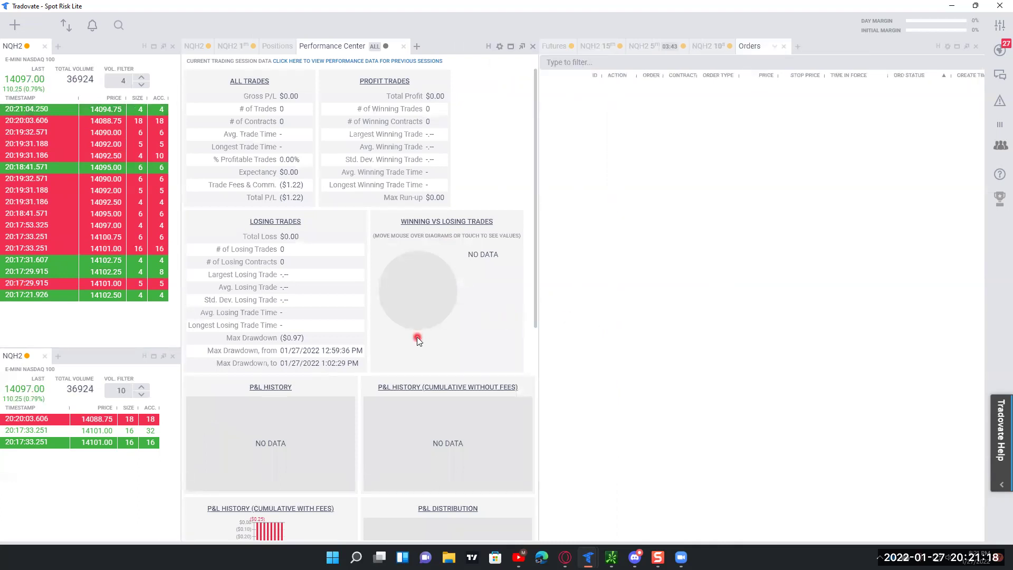
scroll(417, 339, "down", 4)
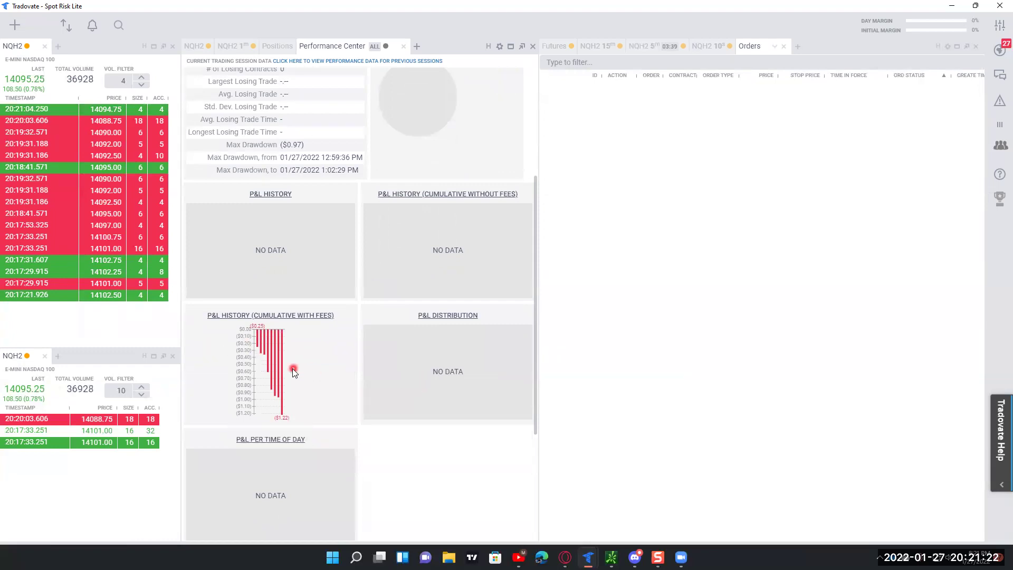
mouse_move(281, 365)
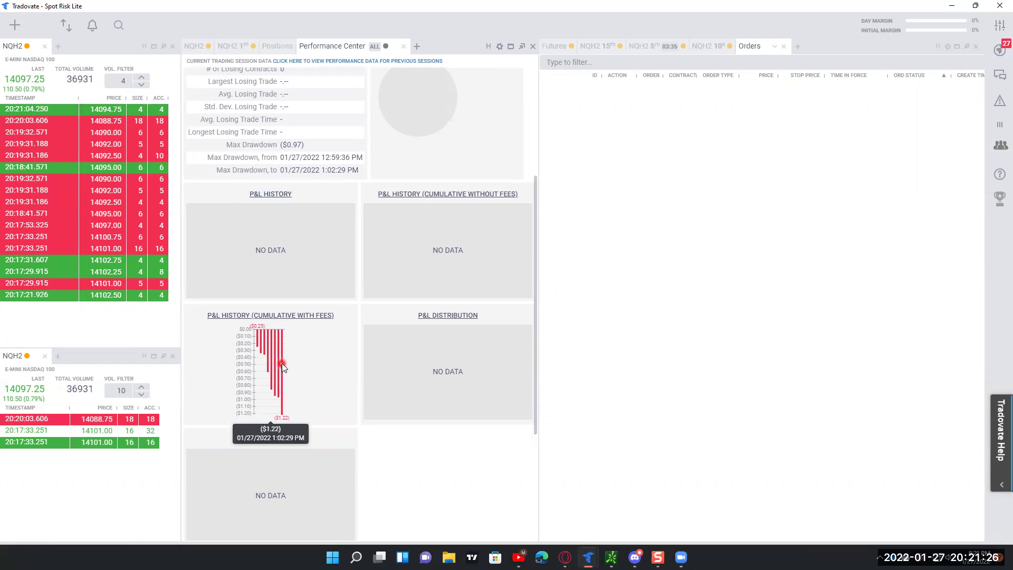
Step: Add a News module to the lower tick stream pane and widen that pane for reading
left_click(19, 31)
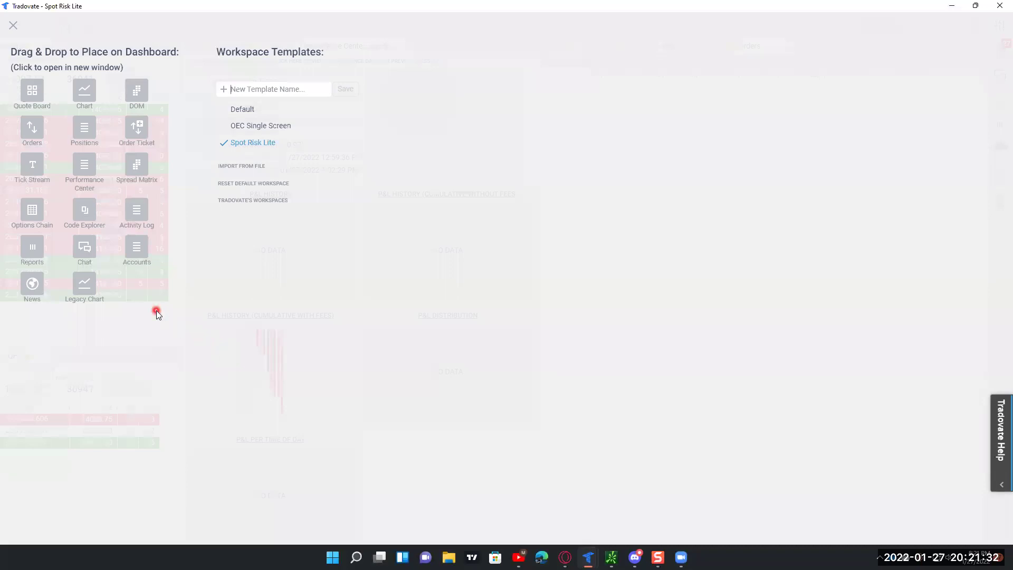
left_click_drag(43, 291, 83, 355)
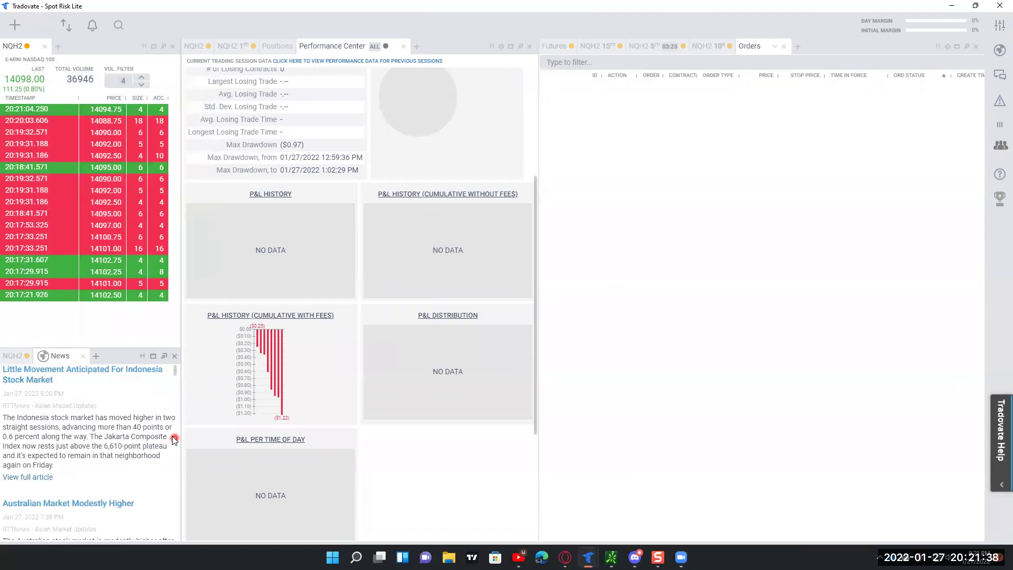
left_click_drag(180, 432, 276, 430)
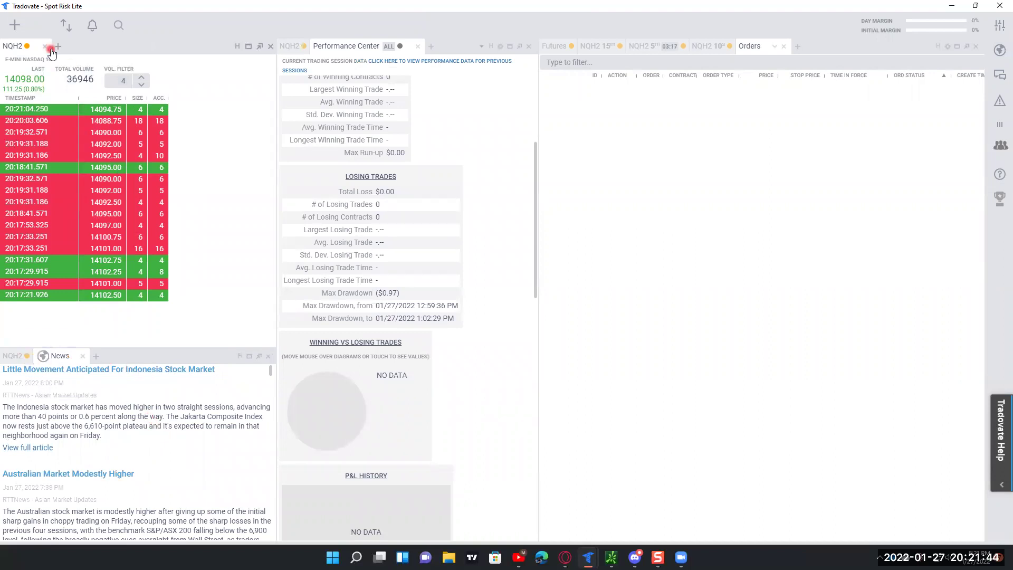
Step: Add a Spread Matrix module beside Orders, search its products for mnq and nq, and clear the search
left_click(15, 25)
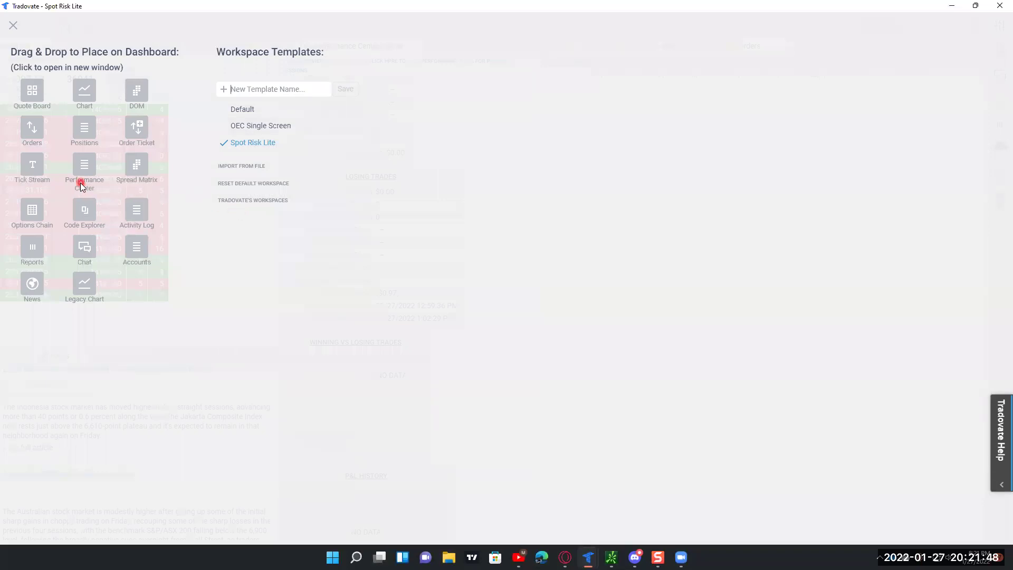
left_click_drag(126, 174, 838, 37)
left_click(606, 95)
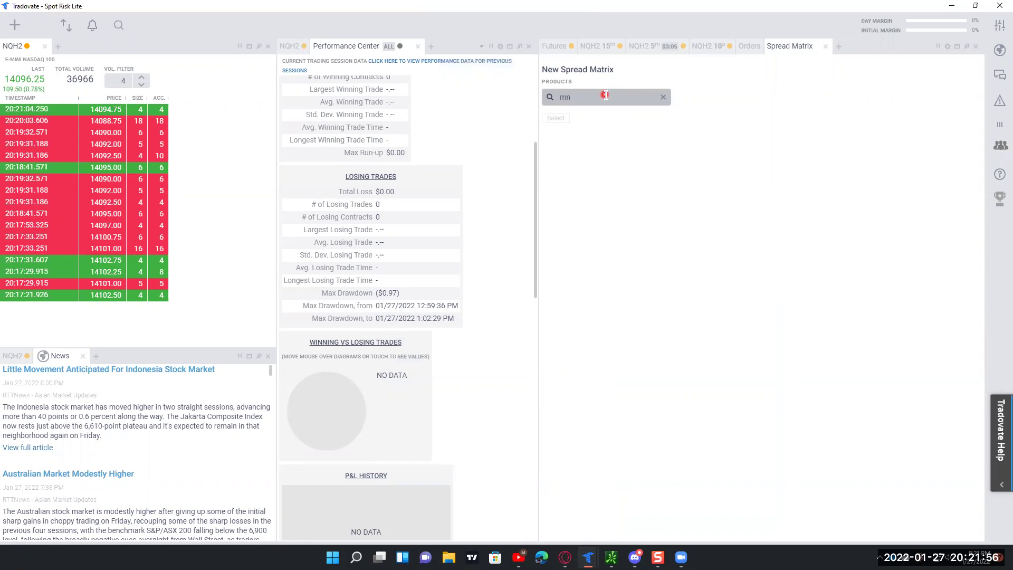
type("mnq")
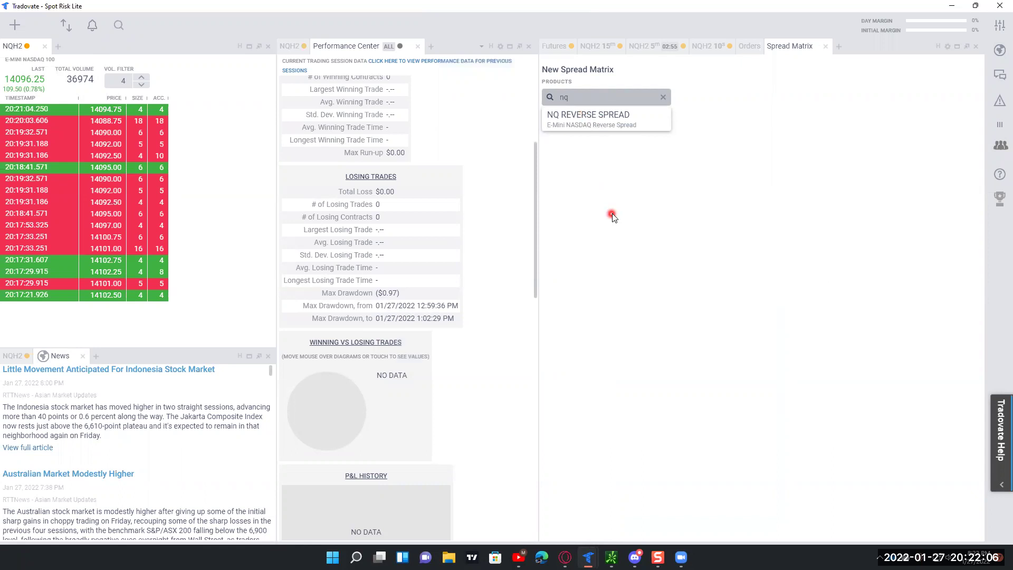
left_click(663, 97)
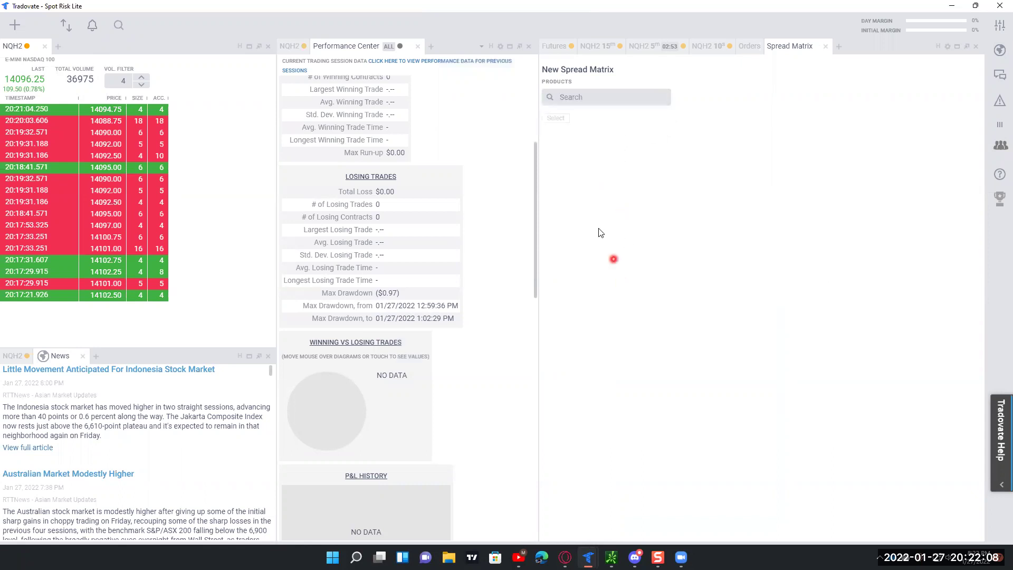
Step: Close the Spread Matrix module and open the list of available modules and workspace templates
left_click(826, 46)
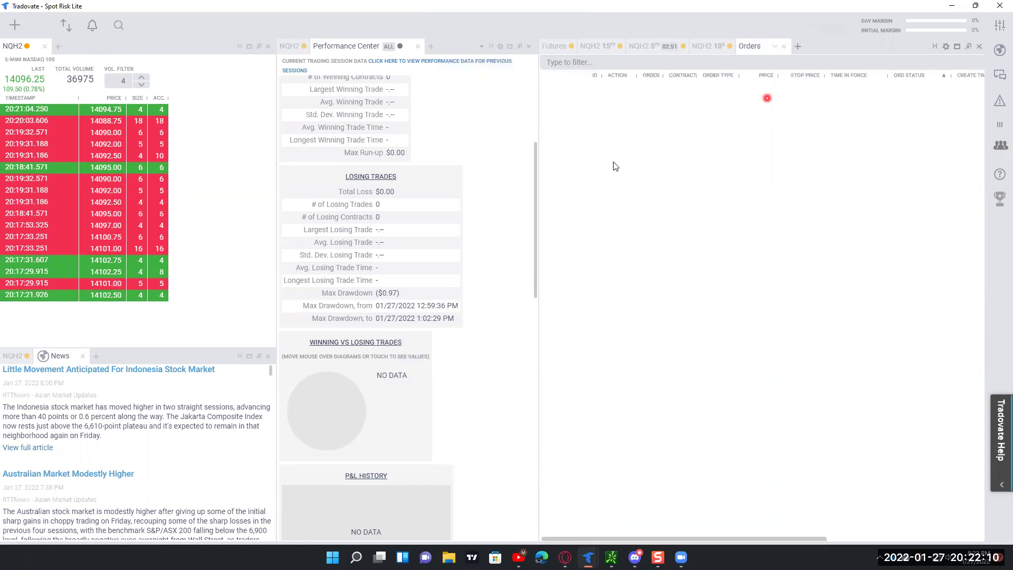
left_click(15, 25)
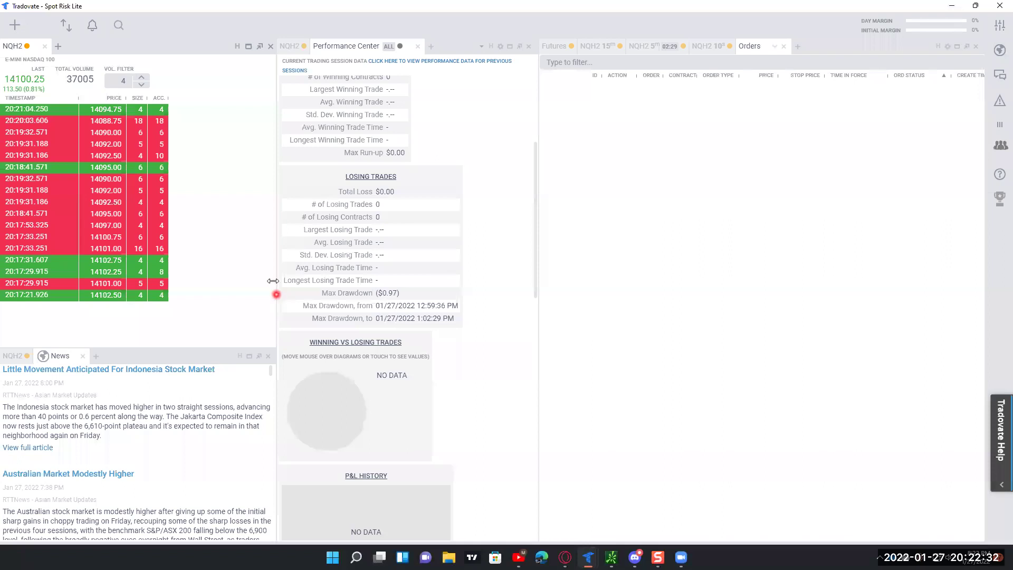
Step: Narrow the tick stream column and show the lower NQH2 tick stream in a taller pane in place of News
left_click_drag(276, 276, 171, 268)
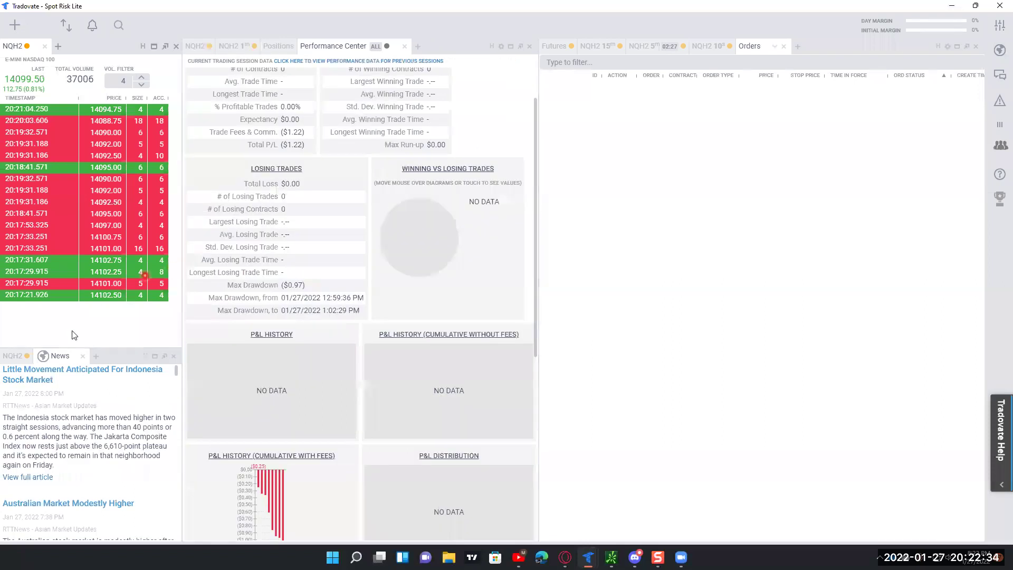
left_click(13, 356)
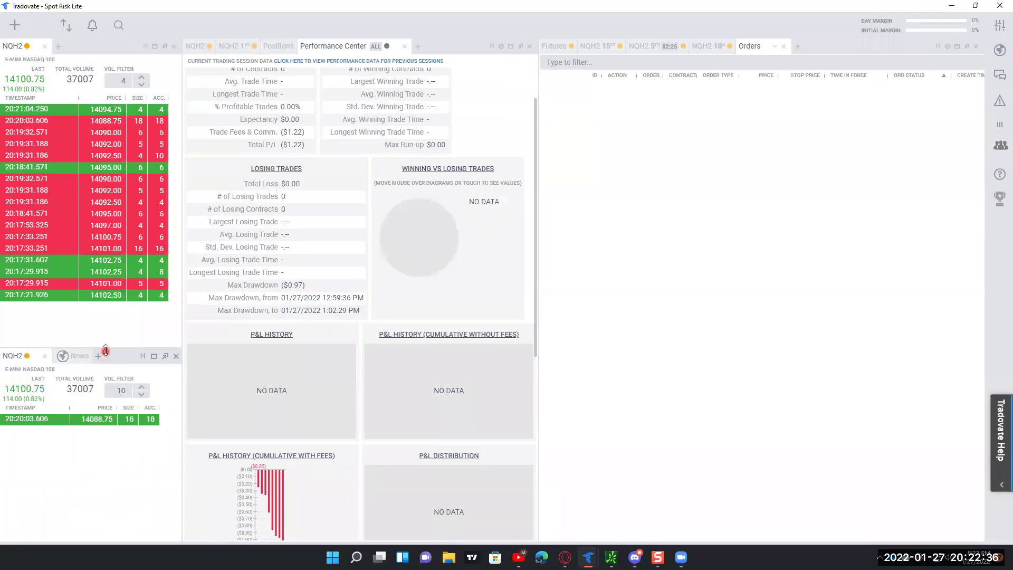
left_click_drag(105, 348, 98, 278)
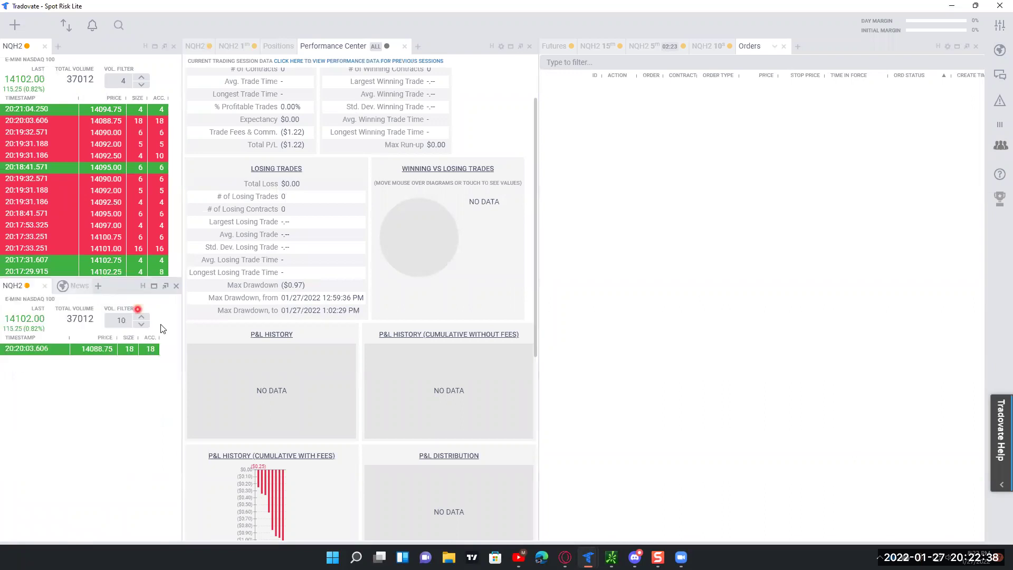
Step: Link the Performance Center to the orange NQH2 group and bring the NQH2 DOM forward in the same pane
left_click(390, 47)
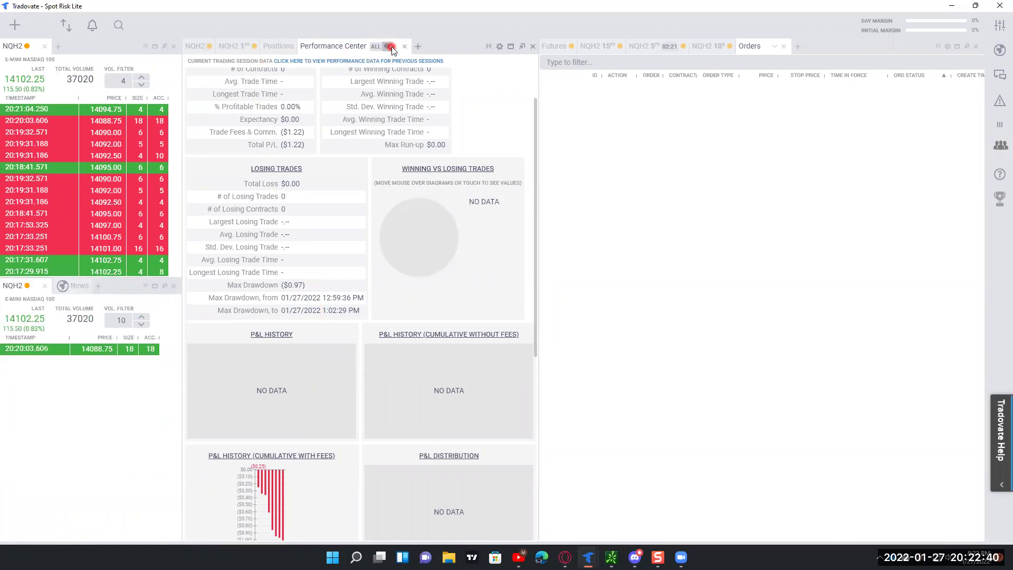
left_click(387, 89)
left_click(219, 38)
left_click(201, 49)
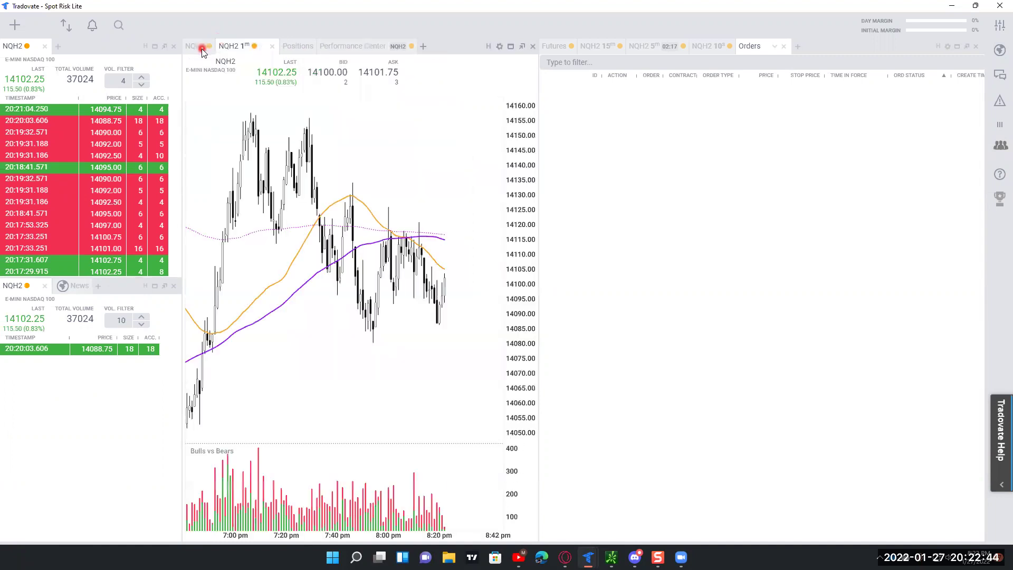
Step: Narrow the DOM pane and show the NQH2 10-second chart zoomed in on the recent candles
left_click_drag(540, 352, 442, 353)
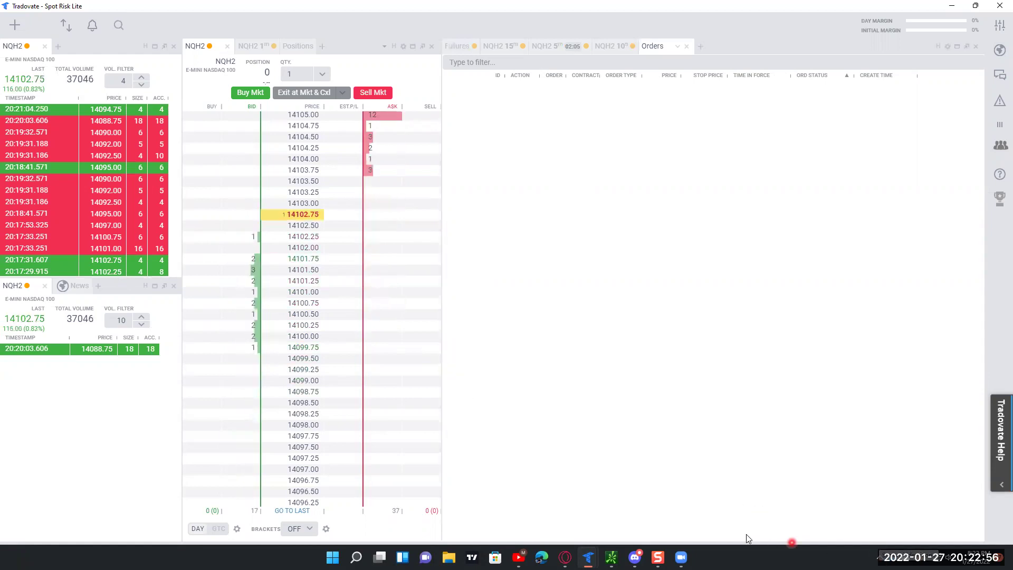
left_click_drag(442, 435, 376, 428)
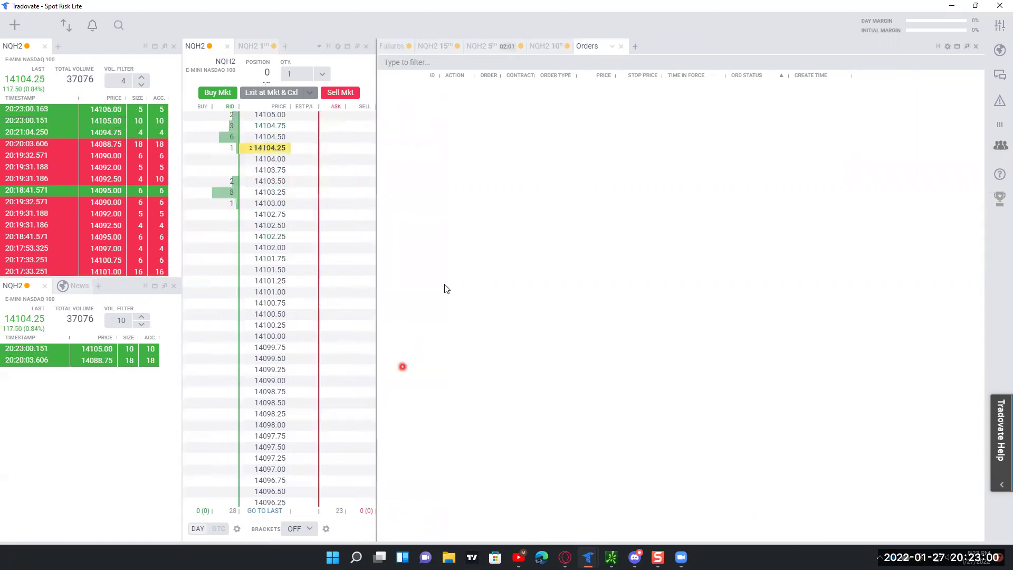
left_click(544, 50)
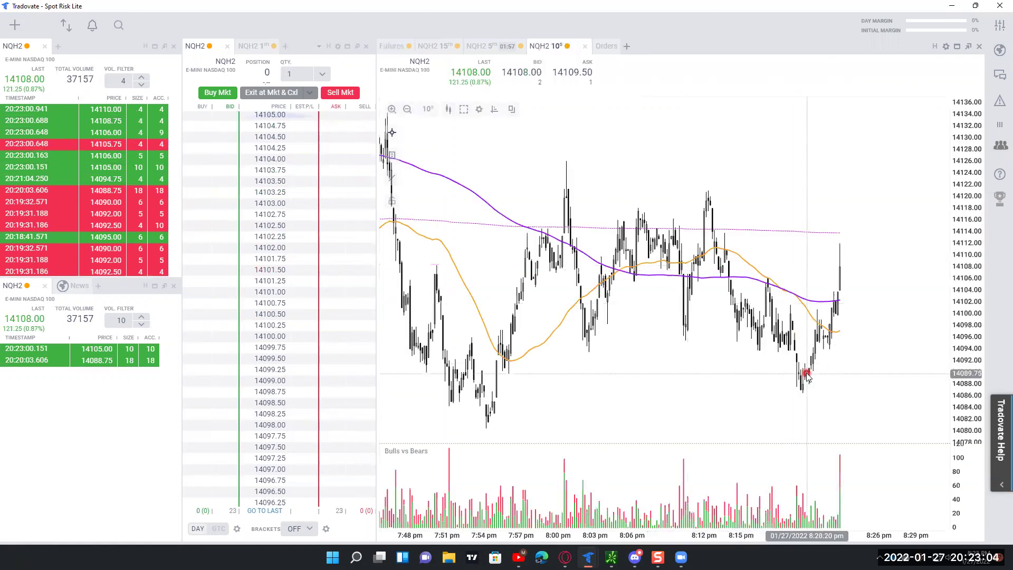
scroll(867, 374, "up", 3)
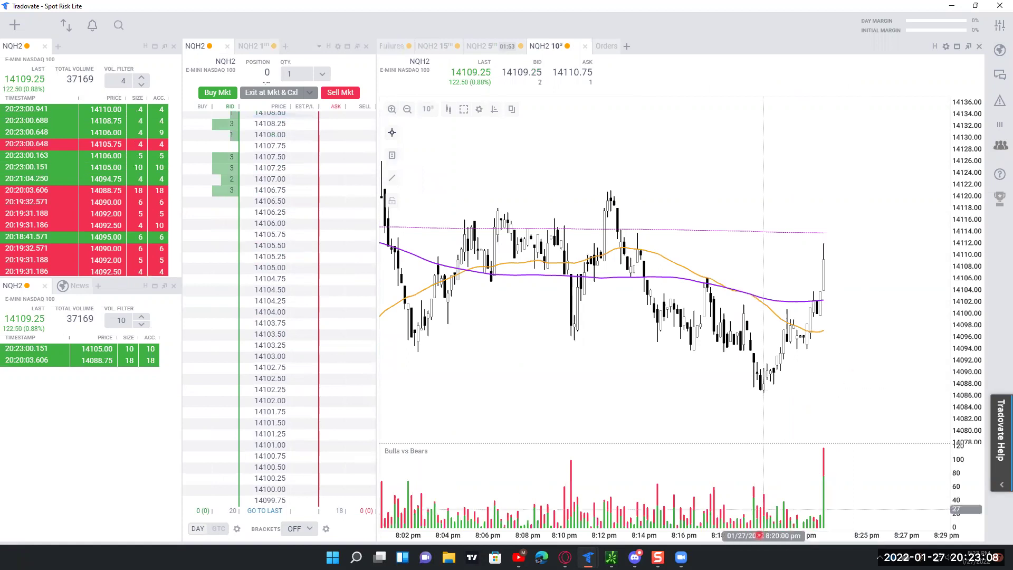
Step: Bring the detached DOM window over the 10-second chart and lengthen it to show more price levels
mouse_move(588, 563)
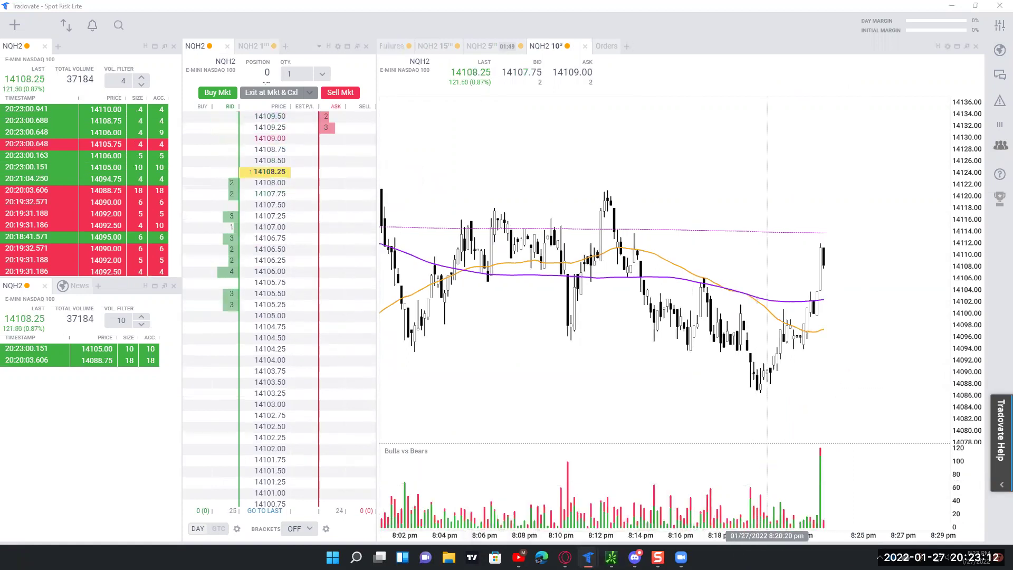
left_click_drag(556, 1, 456, 51)
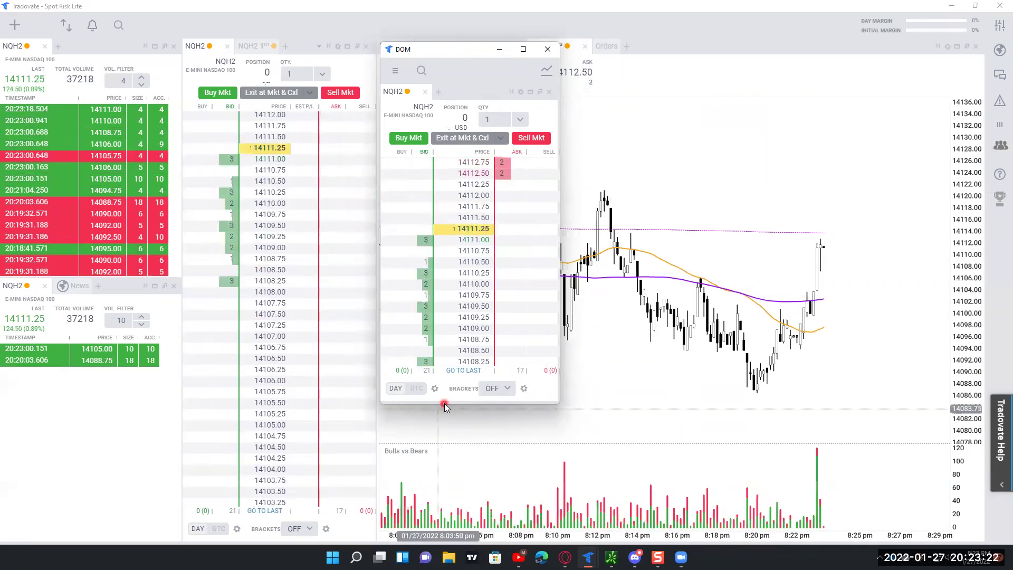
left_click_drag(443, 406, 444, 524)
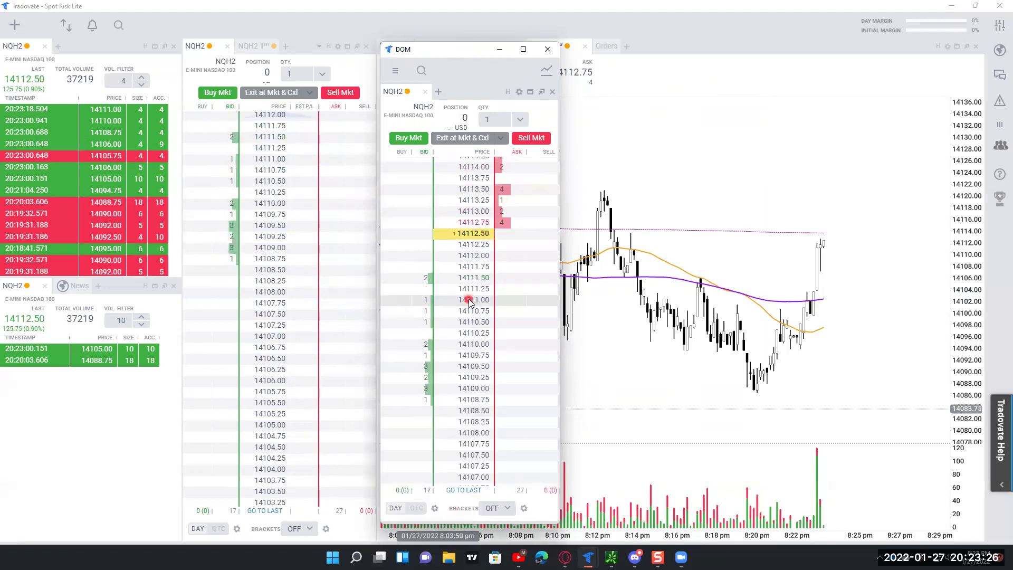
Step: Focus the main workspace chart and bring the detached DOM window back to the front
left_click(686, 177)
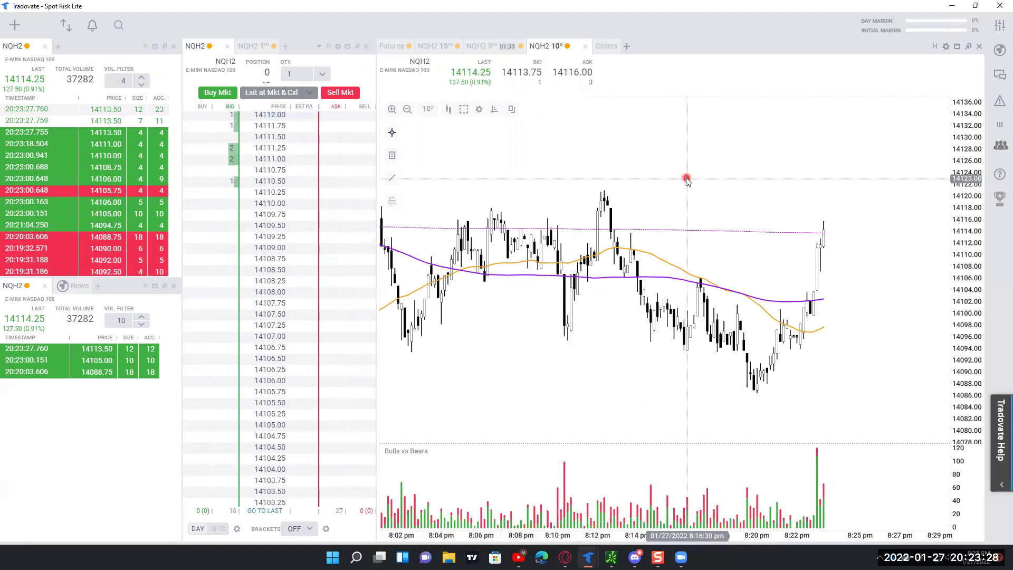
mouse_move(588, 557)
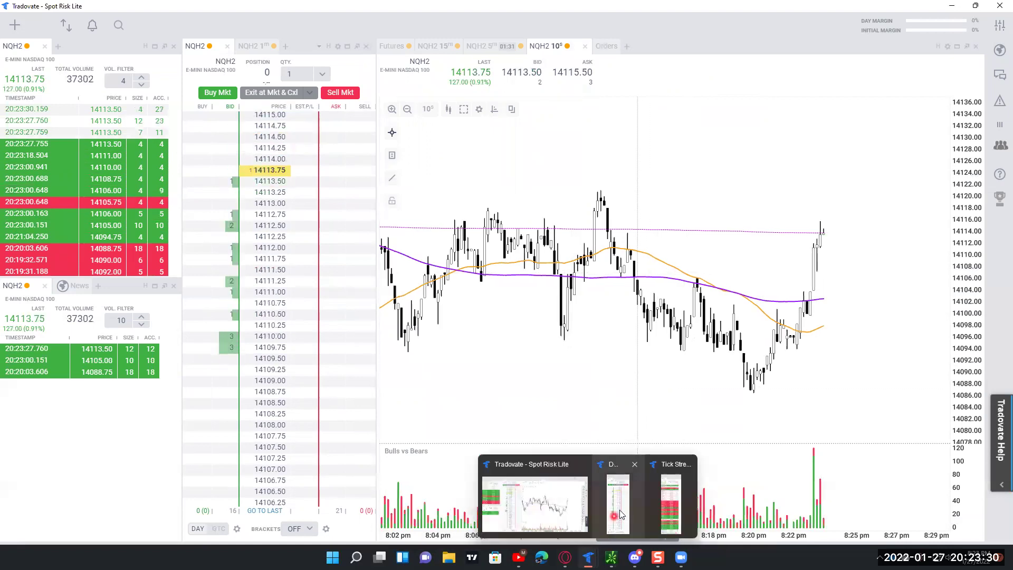
left_click(618, 499)
left_click(648, 357)
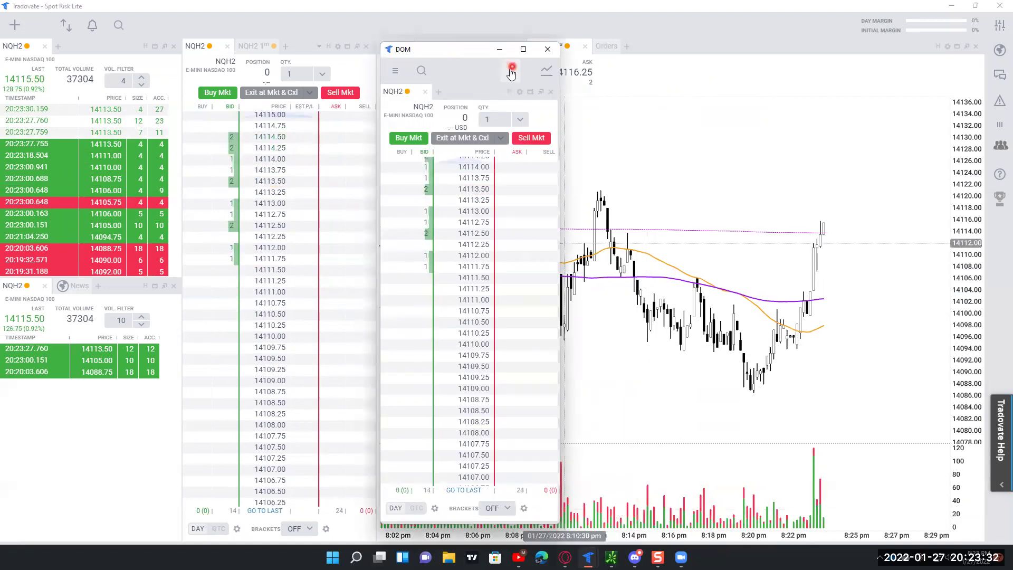
left_click(534, 299)
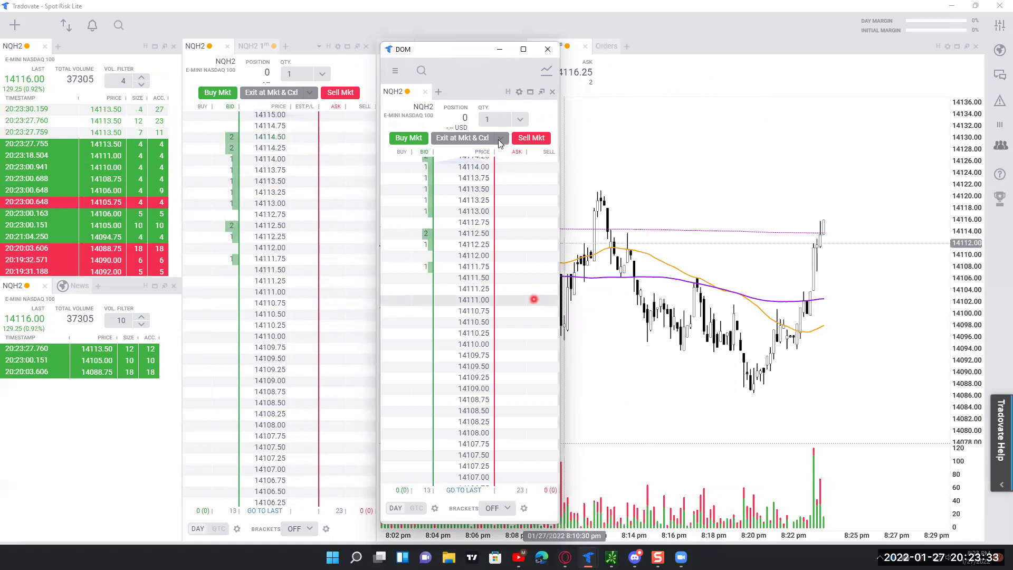
Step: Move the detached DOM window over the latest candles of the 10-second chart and make it translucent
left_click(469, 49)
left_click_drag(469, 50, 783, 69)
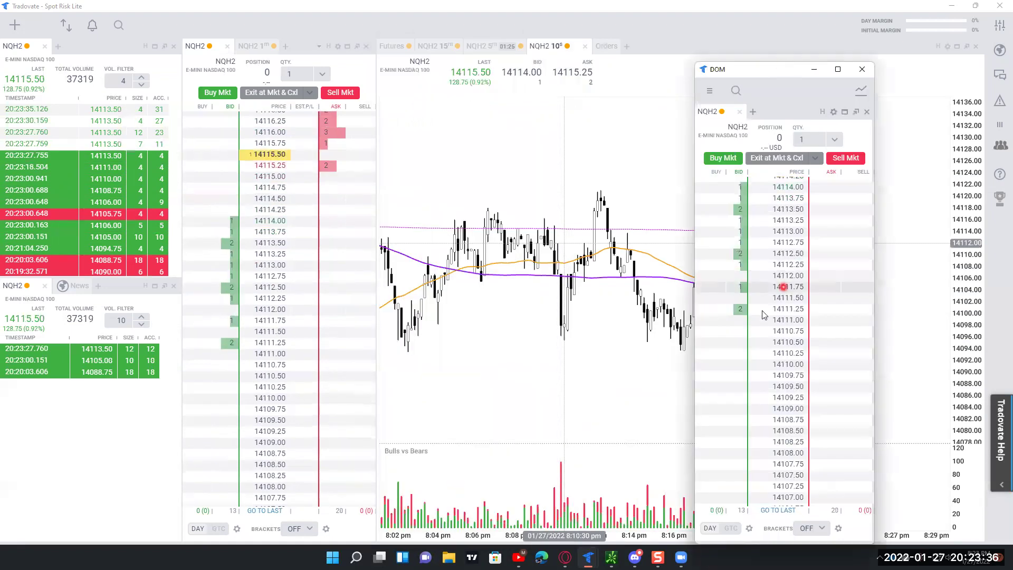
left_click(781, 246)
left_click(789, 70)
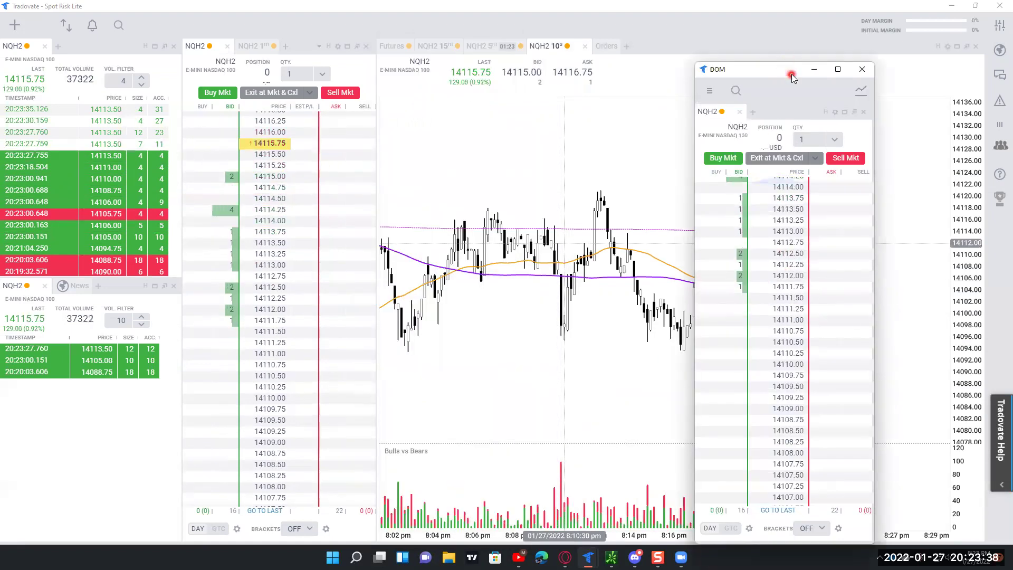
mouse_move(779, 71)
left_mouse_down()
mouse_move(600, 49)
mouse_move(634, 37)
mouse_move(789, 29)
left_mouse_up()
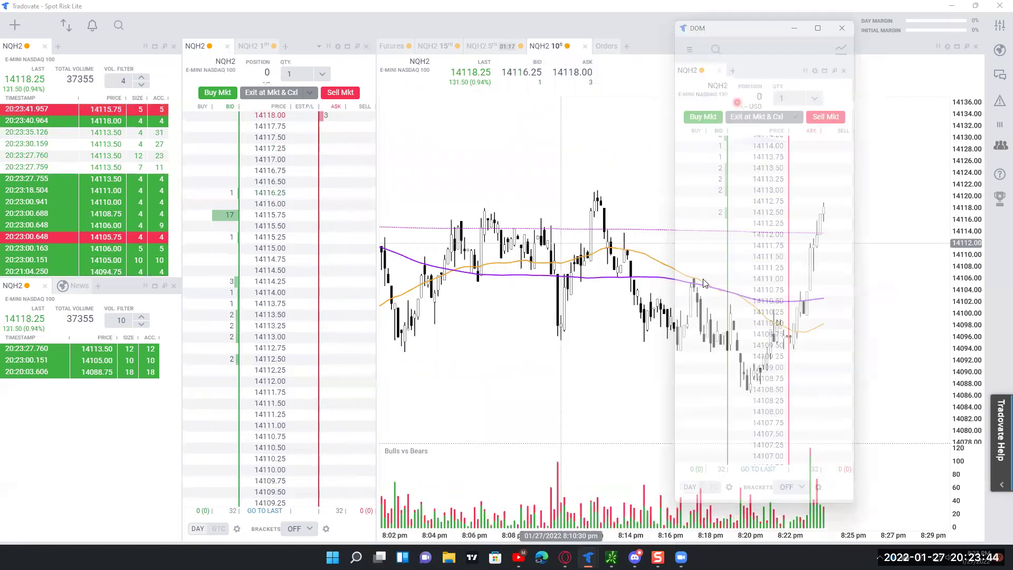
Step: Widen the translucent DOM window and return its price ladder to the last traded price
left_click_drag(675, 385, 572, 389)
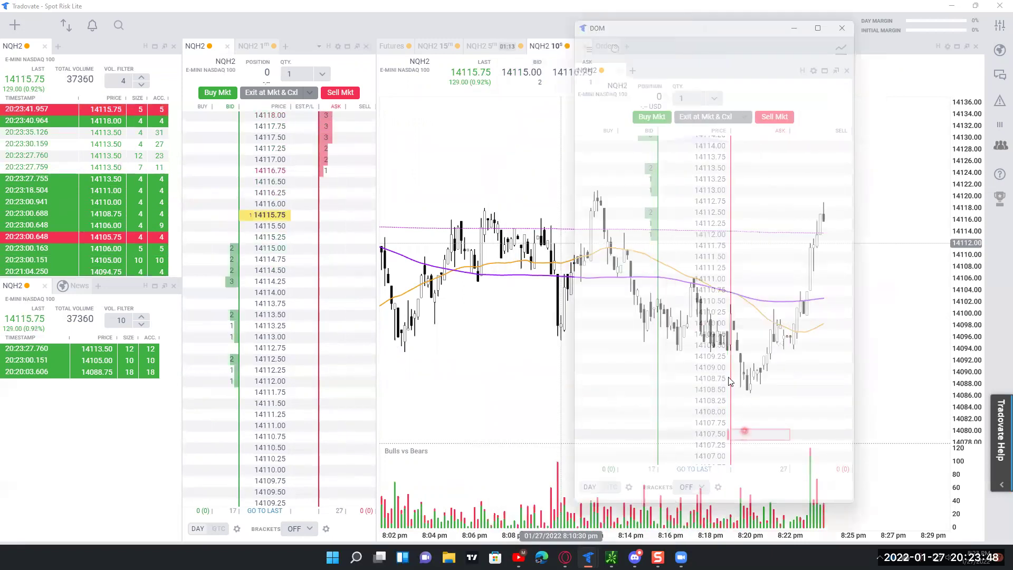
scroll(728, 377, "down", 10)
left_click(693, 467)
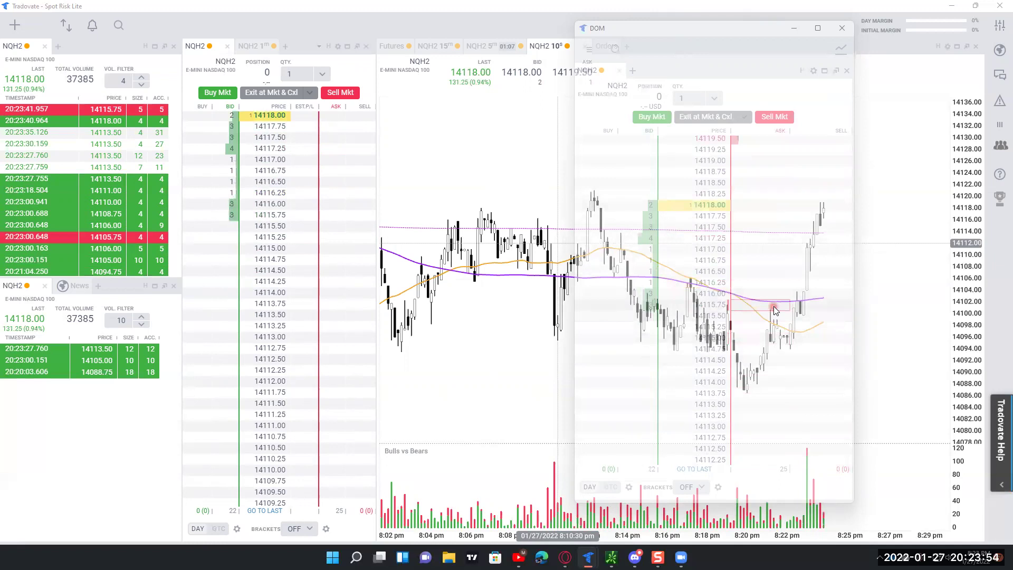
Step: Focus the chart beneath the translucent DOM window and shift the window over the middle of the 10-second chart
left_click(902, 354)
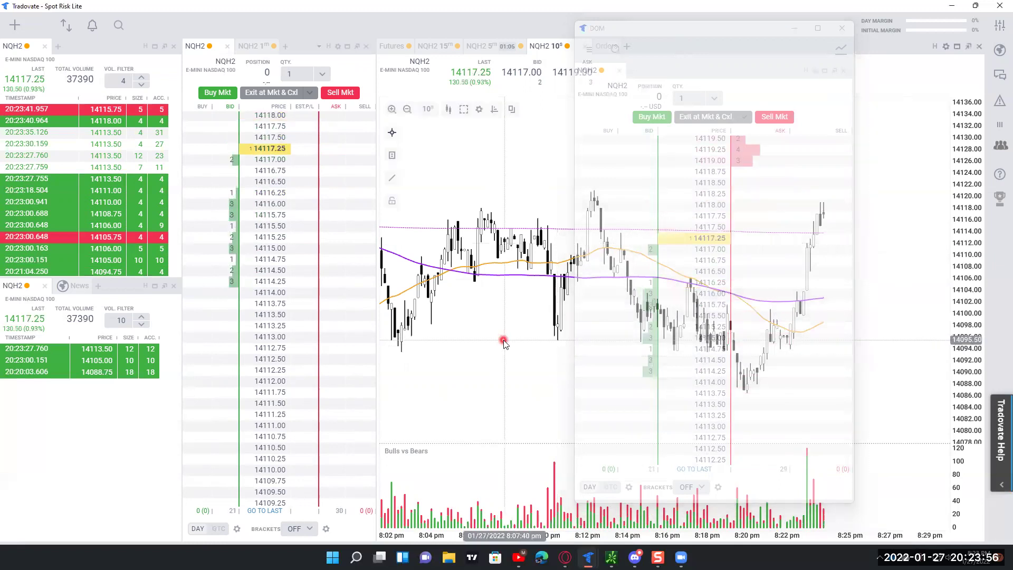
left_click(720, 32)
left_click_drag(720, 32, 594, 44)
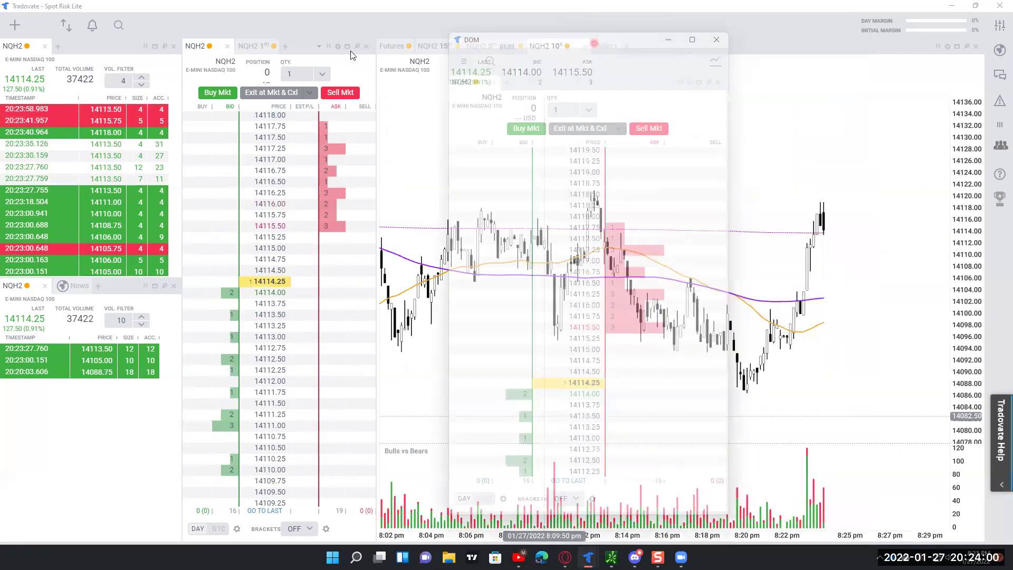
Step: Show the NQH2 1-minute chart in a wider pane and place the translucent DOM window over its earlier candles
left_click(247, 46)
left_click_drag(371, 206, 621, 205)
left_click(589, 44)
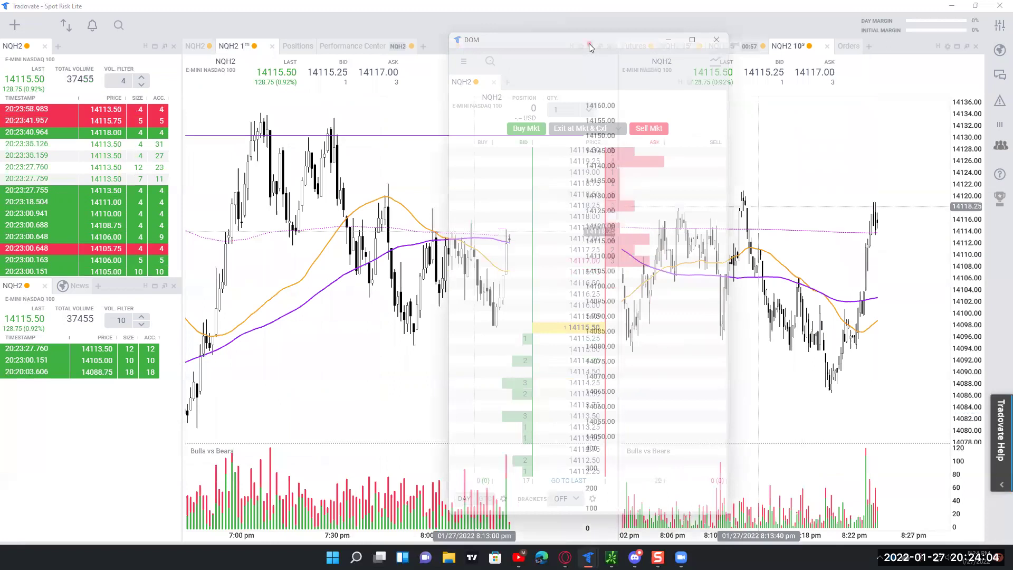
left_click_drag(589, 45, 318, 49)
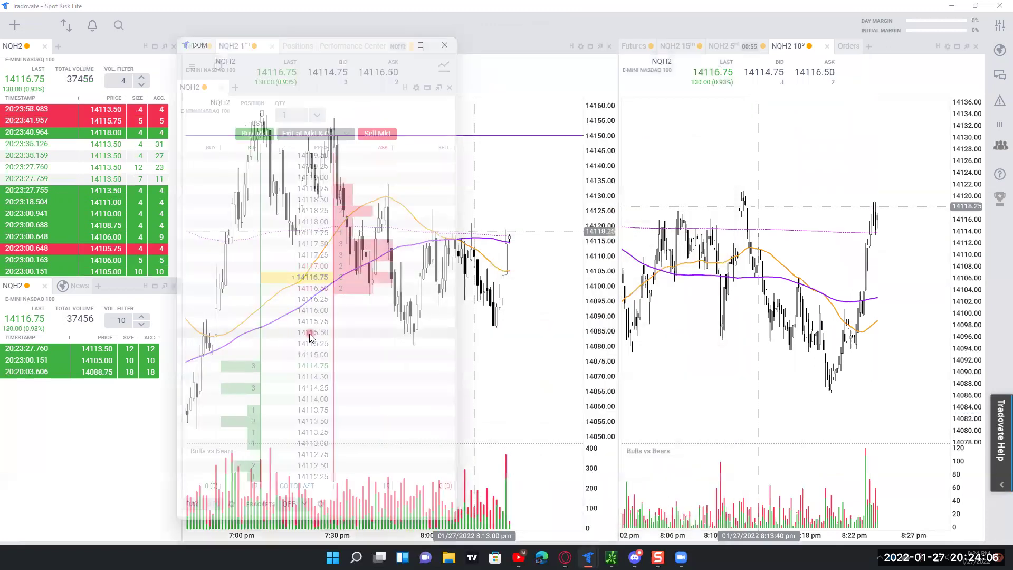
Step: Widen the 1-minute chart pane further and narrow the DOM window, placing it over the middle of that chart
left_click(539, 316)
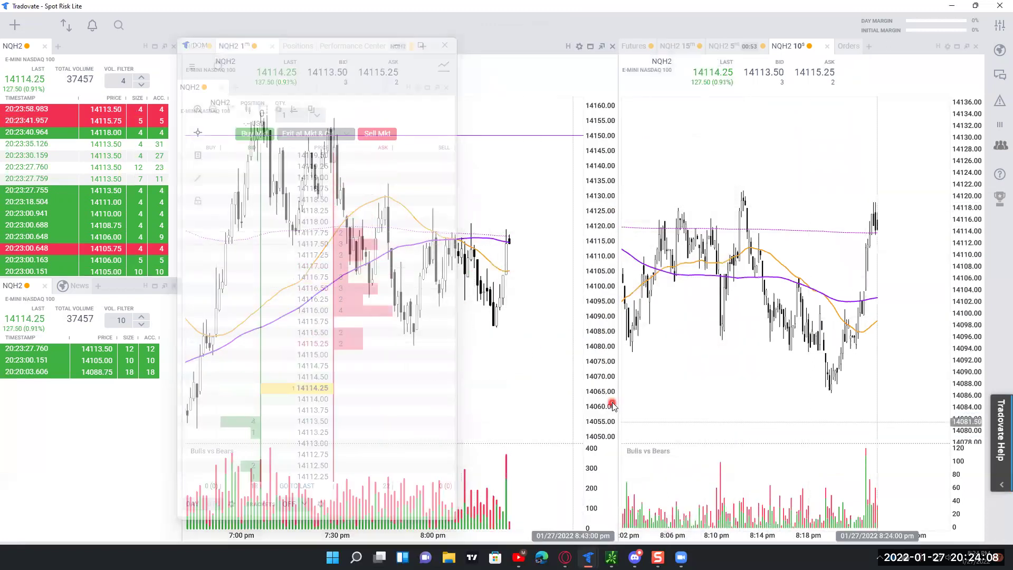
left_click_drag(619, 391, 707, 389)
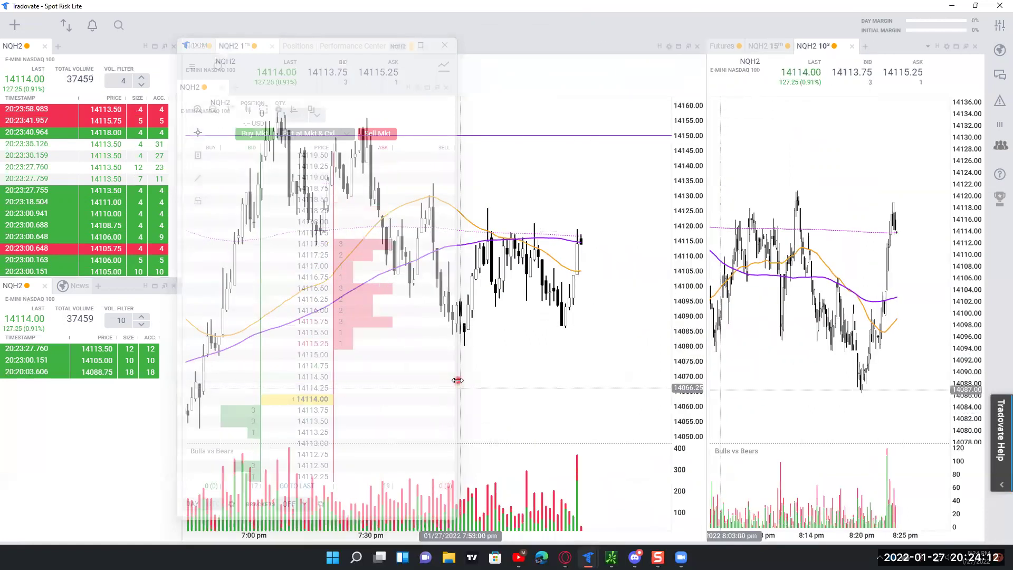
left_click_drag(457, 380, 402, 380)
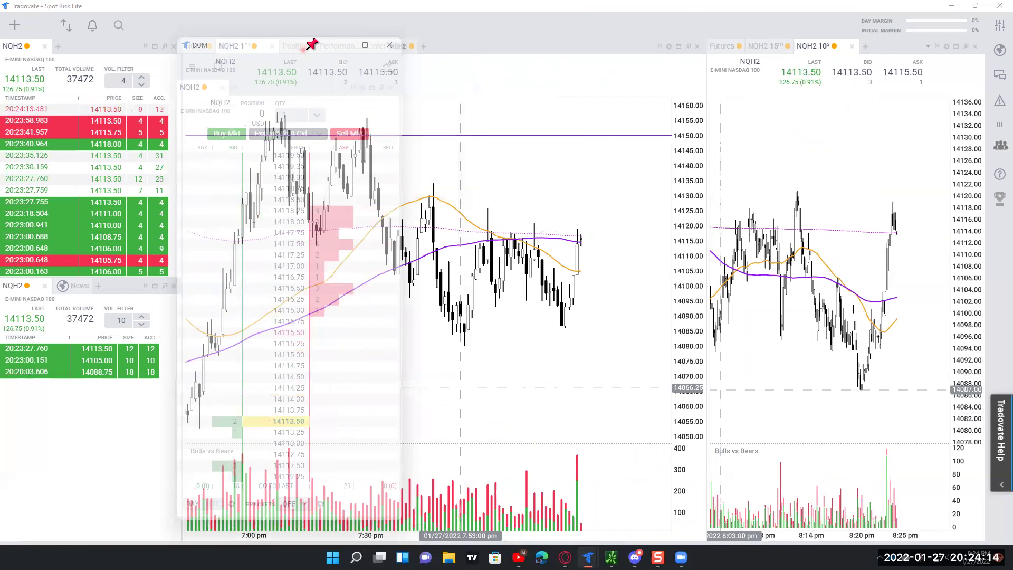
left_click_drag(456, 46, 607, 37)
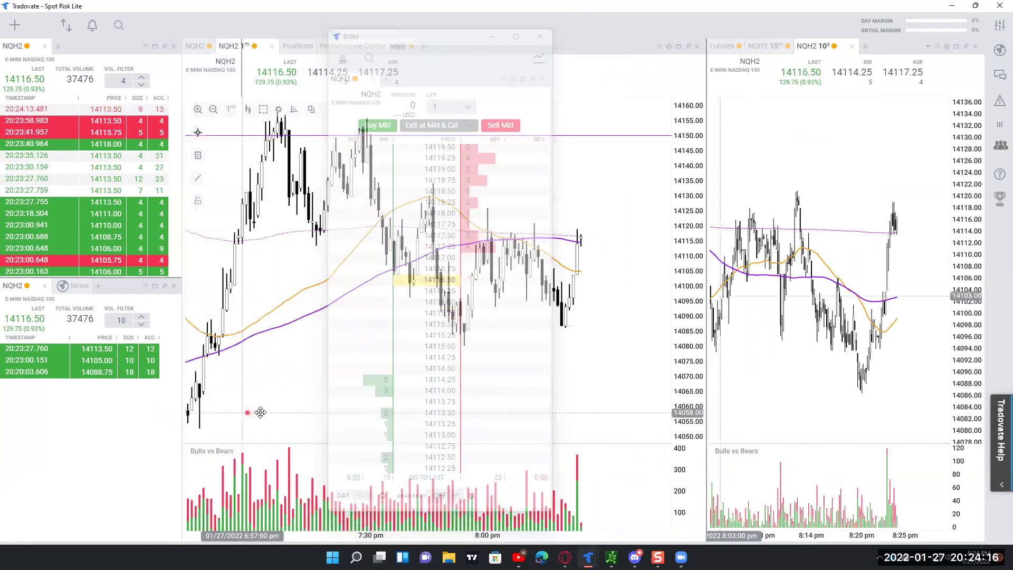
Step: Widen the tick stream column and fit the DOM window at full screen height over the freed space
left_click_drag(270, 406, 319, 403)
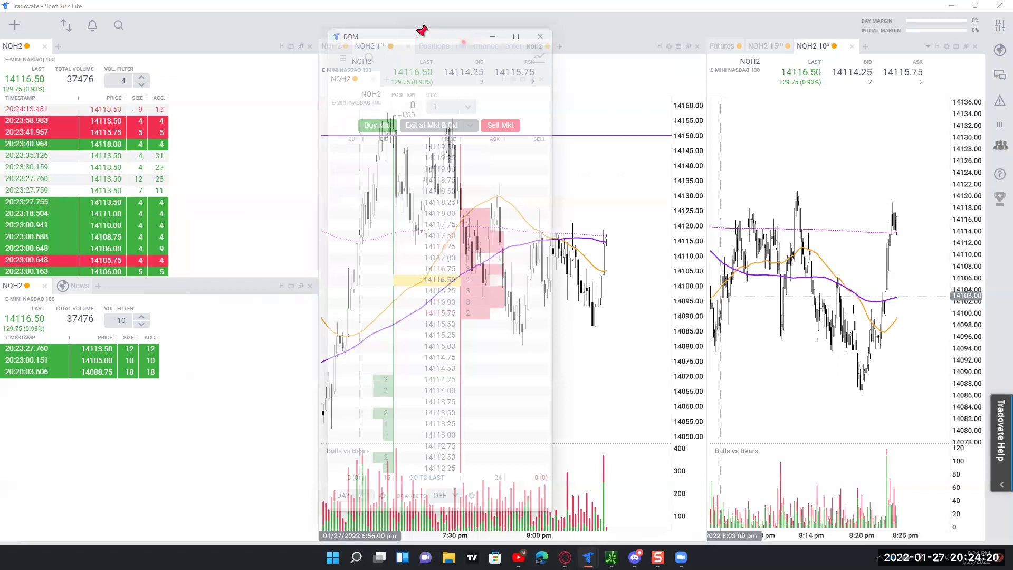
left_click_drag(422, 33, 259, 38)
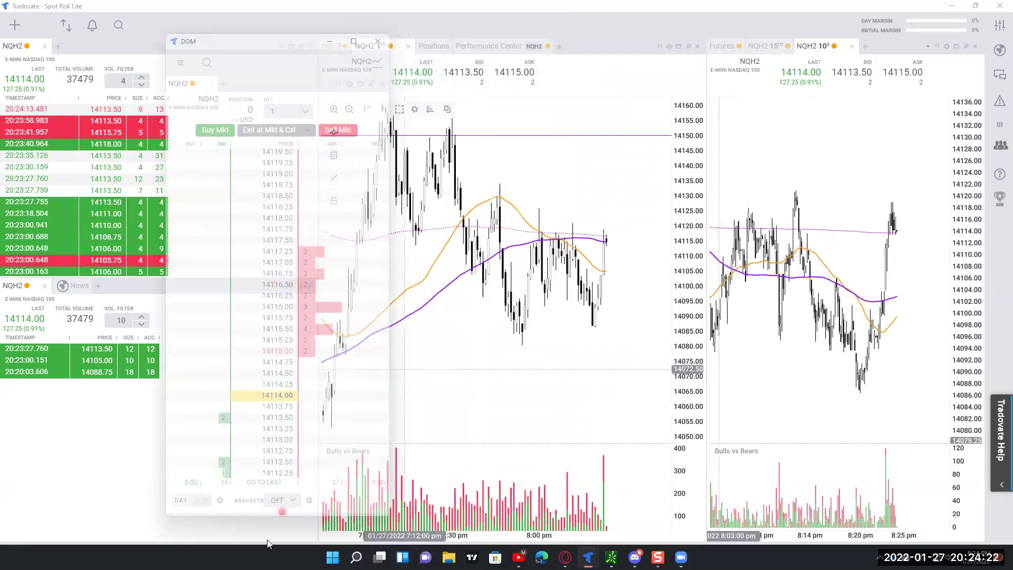
left_click_drag(267, 516, 265, 542)
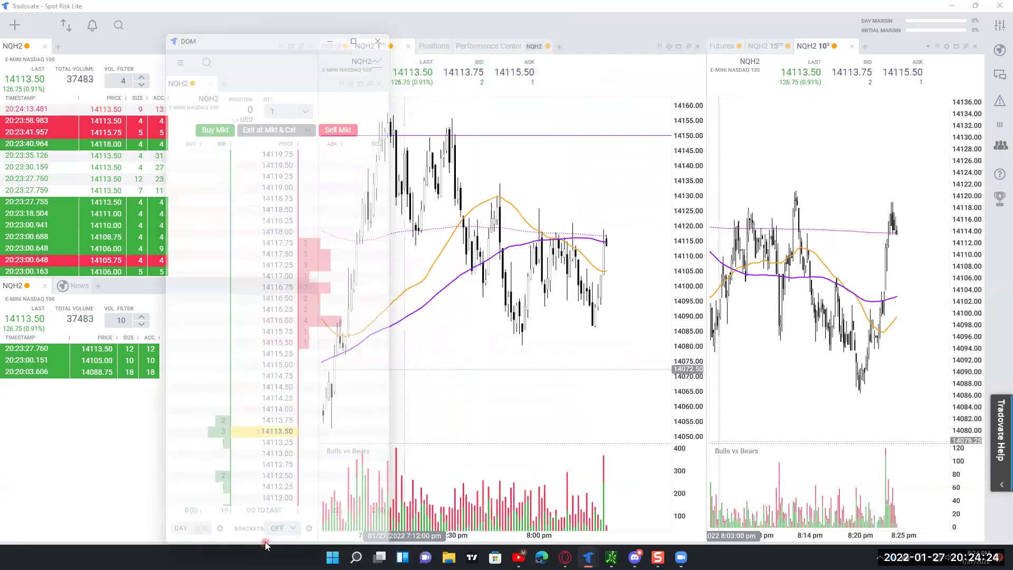
left_click_drag(267, 34, 267, 2)
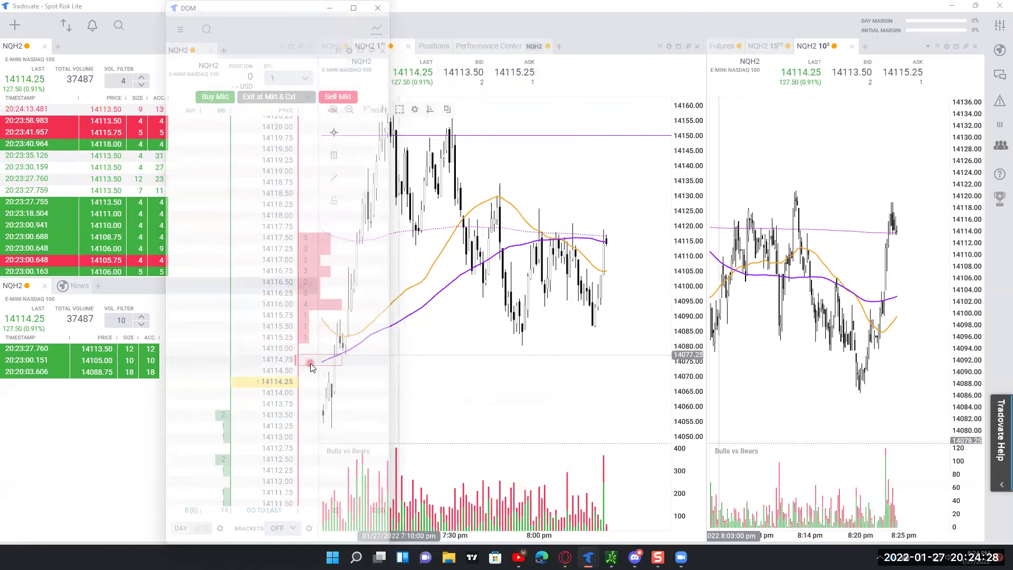
Step: Review the price levels in the translucent DOM ladder and the trades in the two docked NQH2 tick streams
scroll(311, 363, "down", 2)
scroll(310, 364, "up", 1)
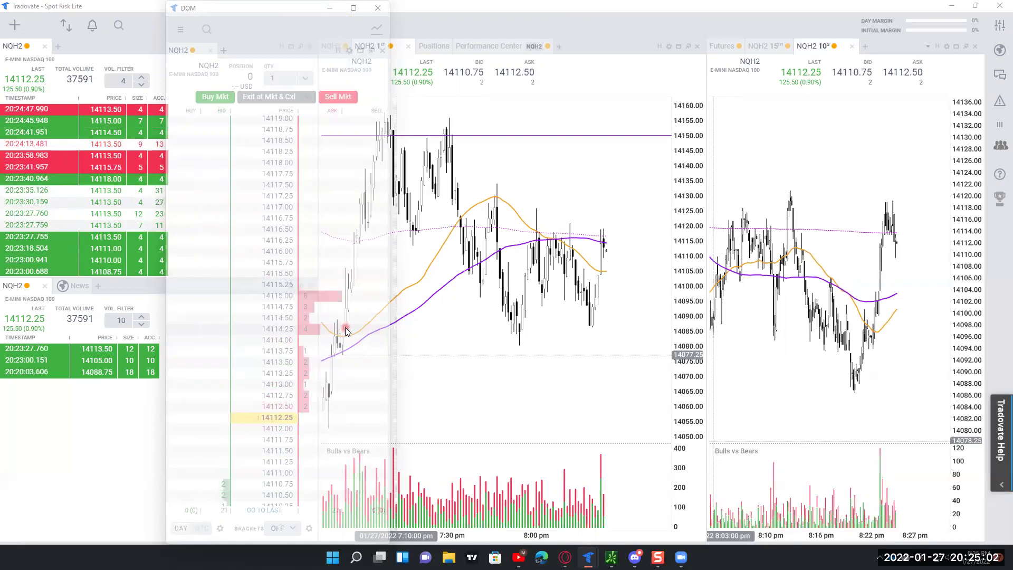
scroll(268, 377, "down", 3)
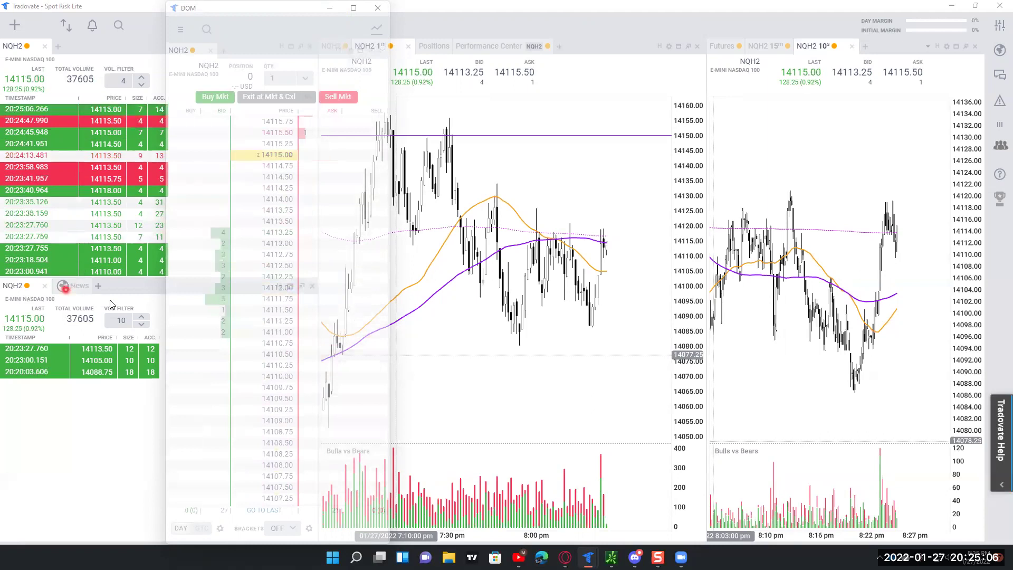
left_click(142, 322)
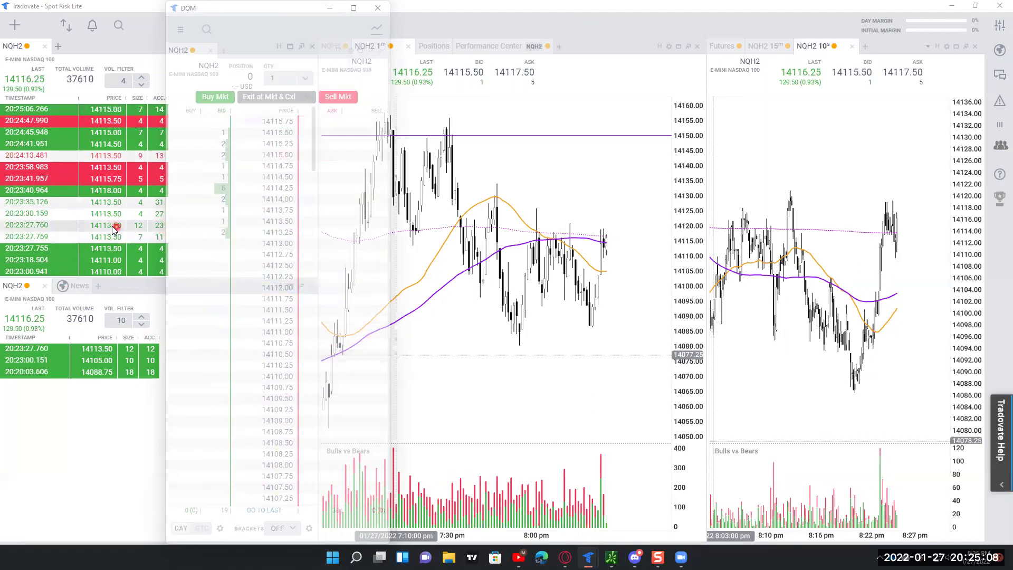
left_click(134, 334)
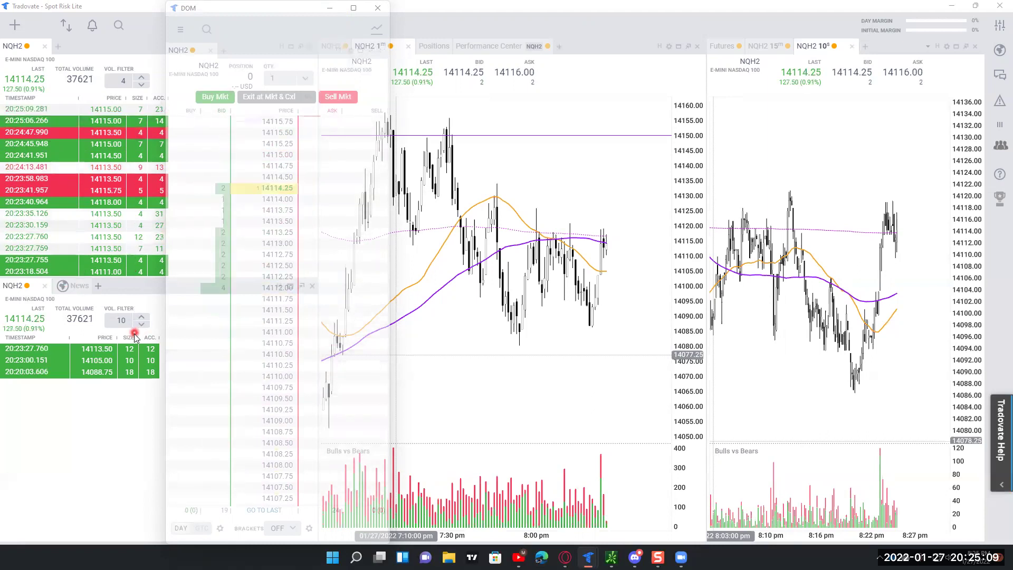
left_click(114, 243)
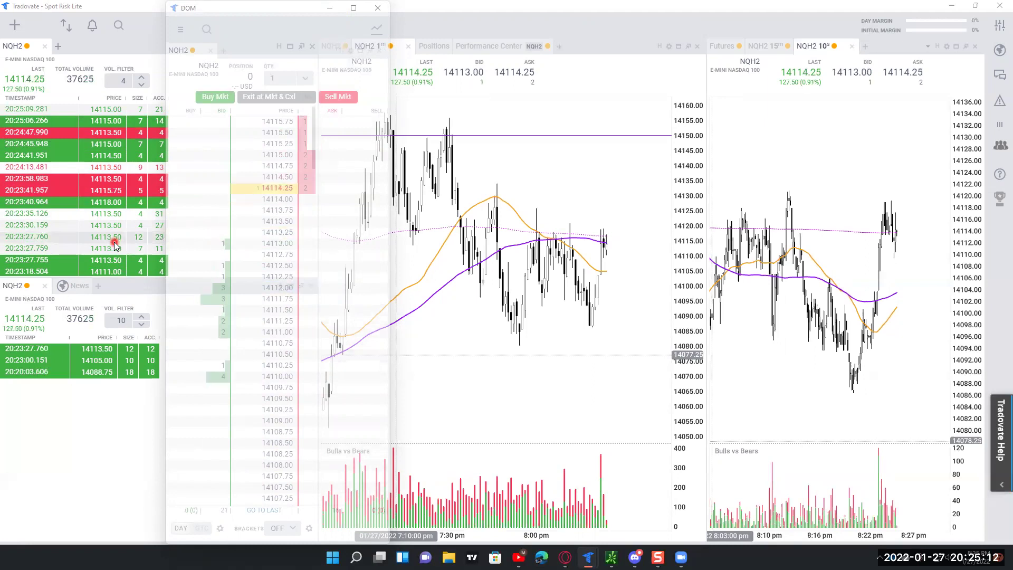
Step: Move the DOM window over the 1-minute chart to uncover the docked tick streams and browse the volume-filter-4 trade list
left_click(239, 12)
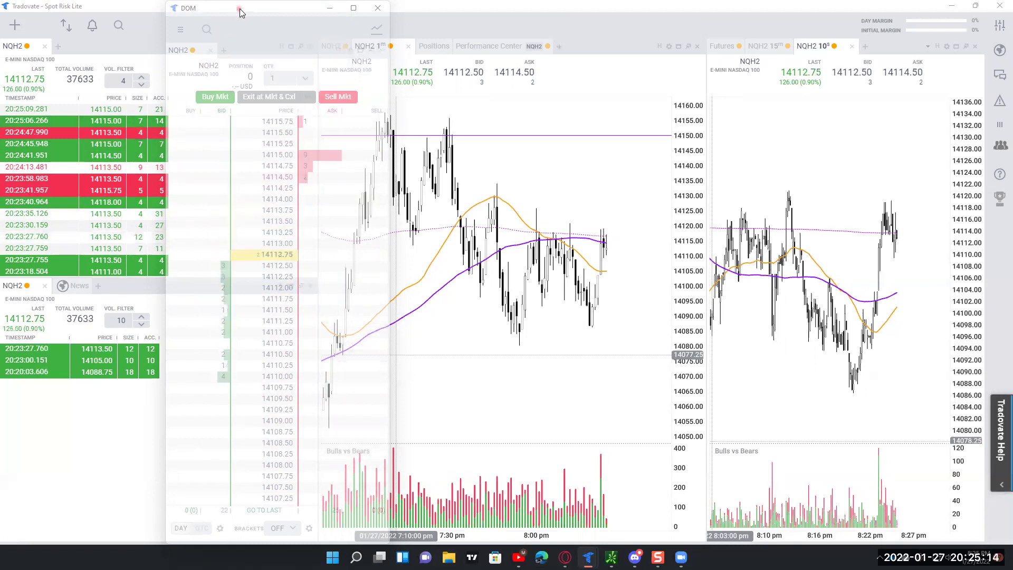
left_click_drag(351, 31, 502, 31)
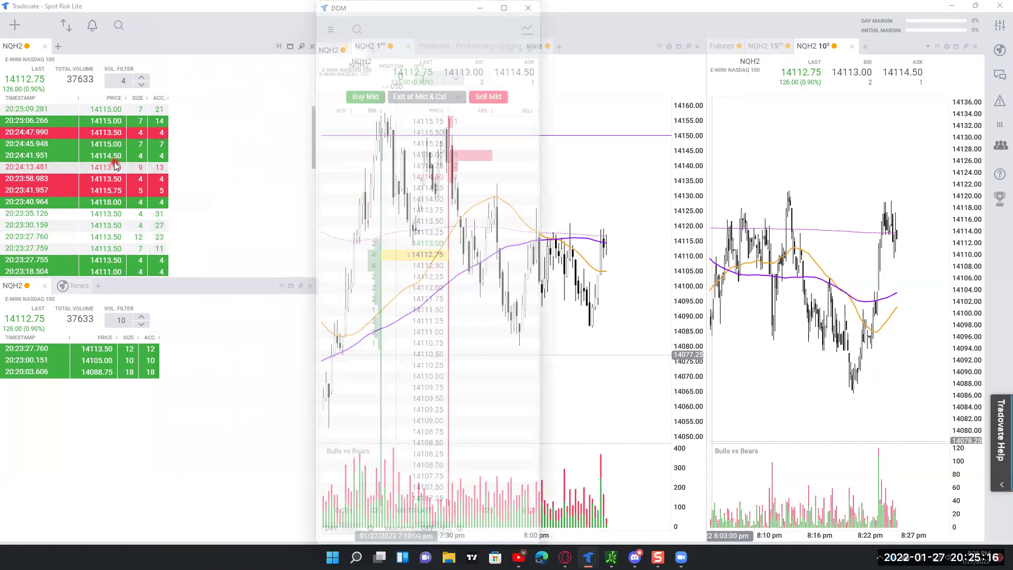
scroll(202, 265, "down", 1)
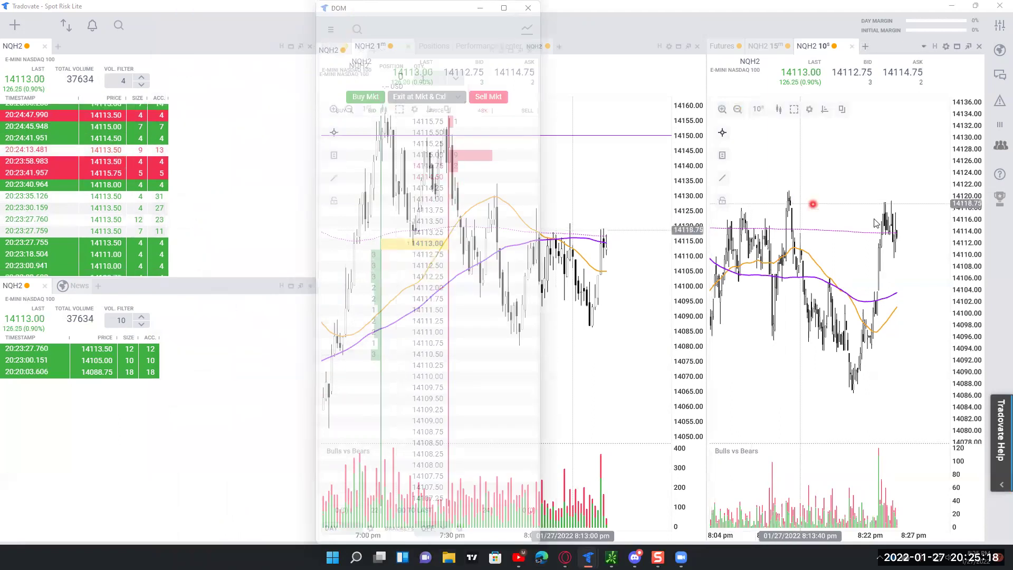
Step: Bring the detached Tick Stream window to the front, make it translucent and place it over the 10-second chart
left_click(598, 565)
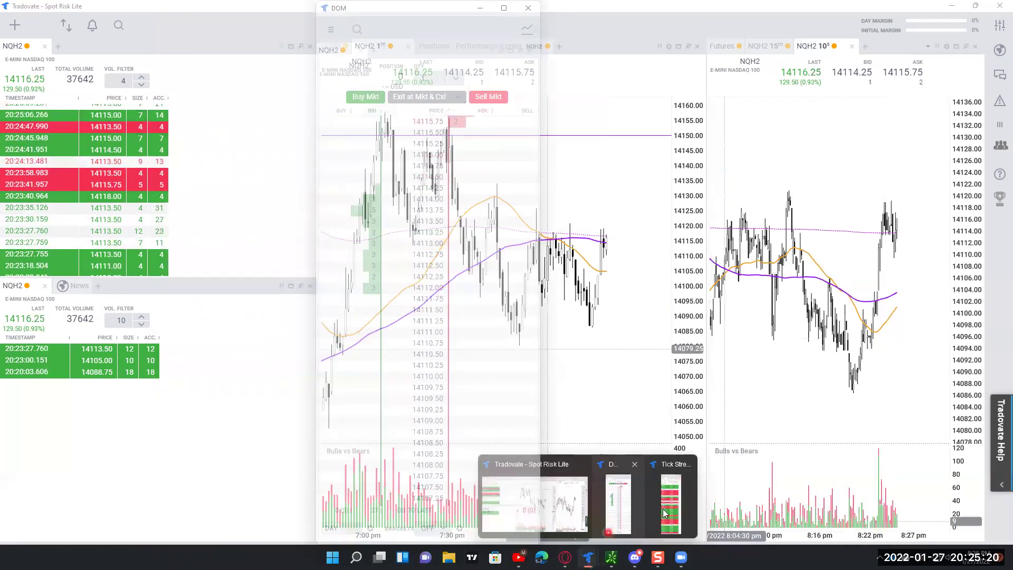
left_click(673, 502)
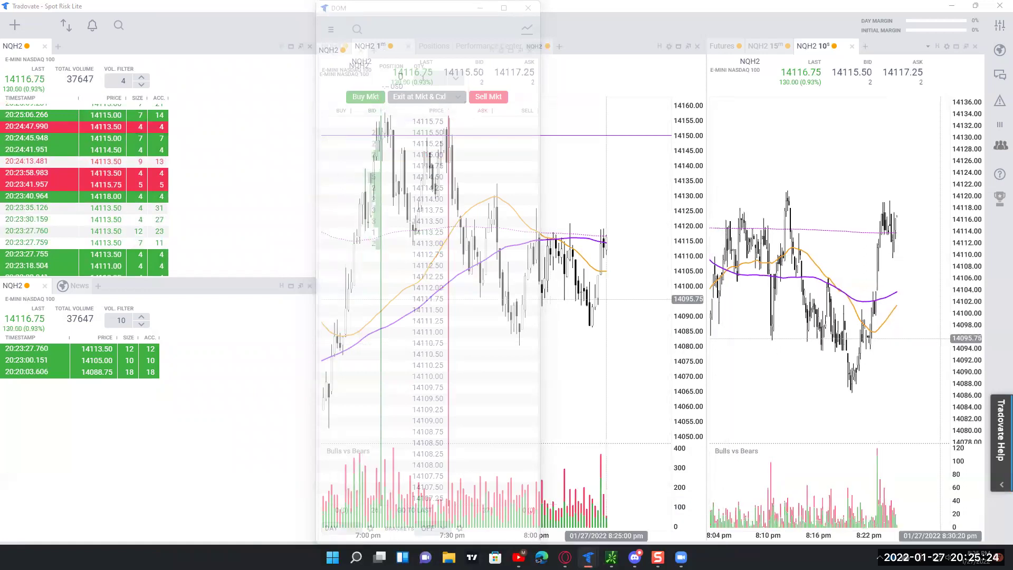
left_click(667, 23)
left_click(706, 100)
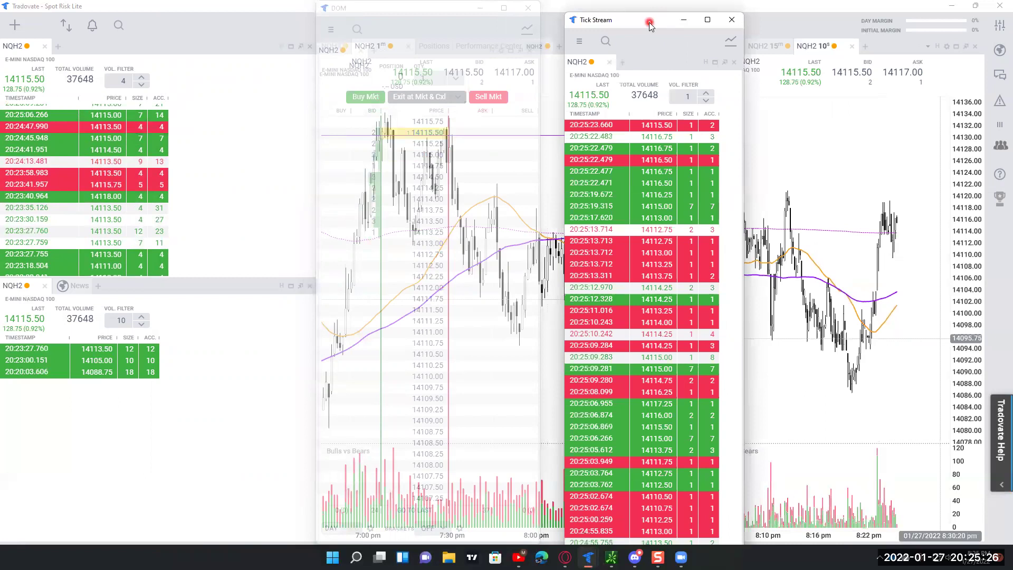
left_click_drag(657, 21, 622, 40)
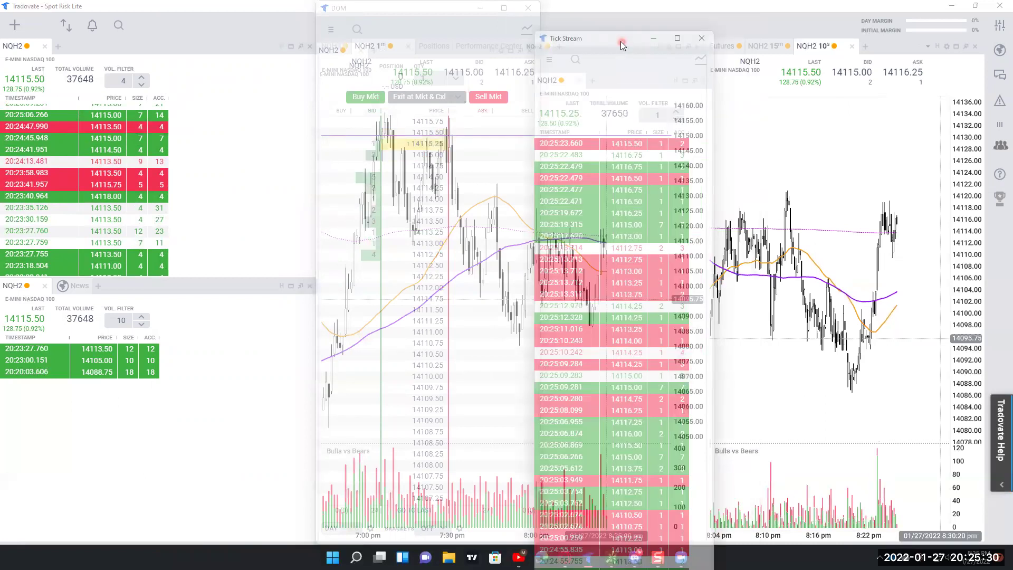
left_click_drag(622, 45, 800, 33)
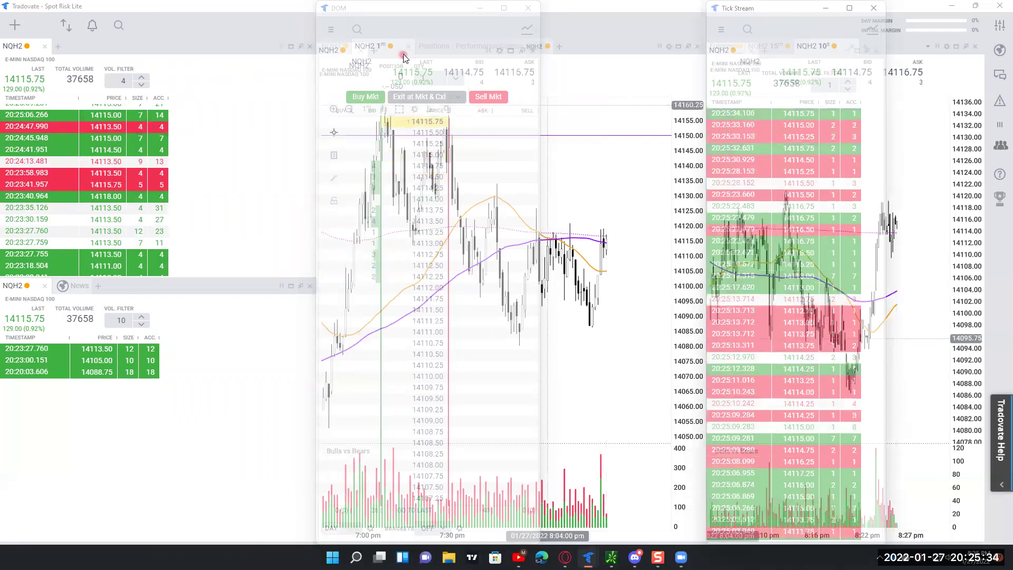
Step: Move the DOM window back beside the docked tick streams and place the Tick Stream window directly alongside it over the 1-minute chart
left_click(438, 12)
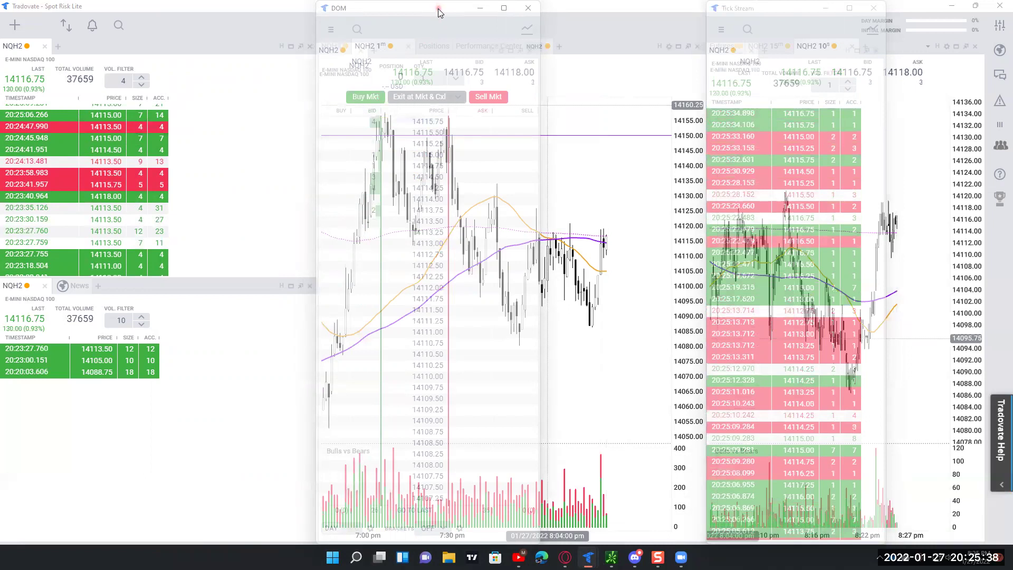
left_click_drag(438, 11, 276, 12)
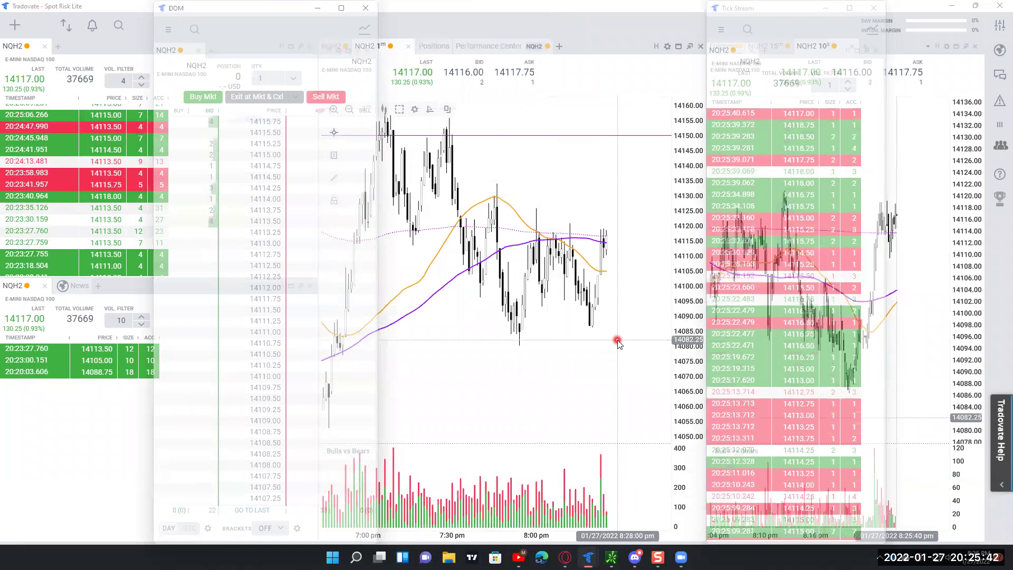
scroll(617, 340, "up", 3)
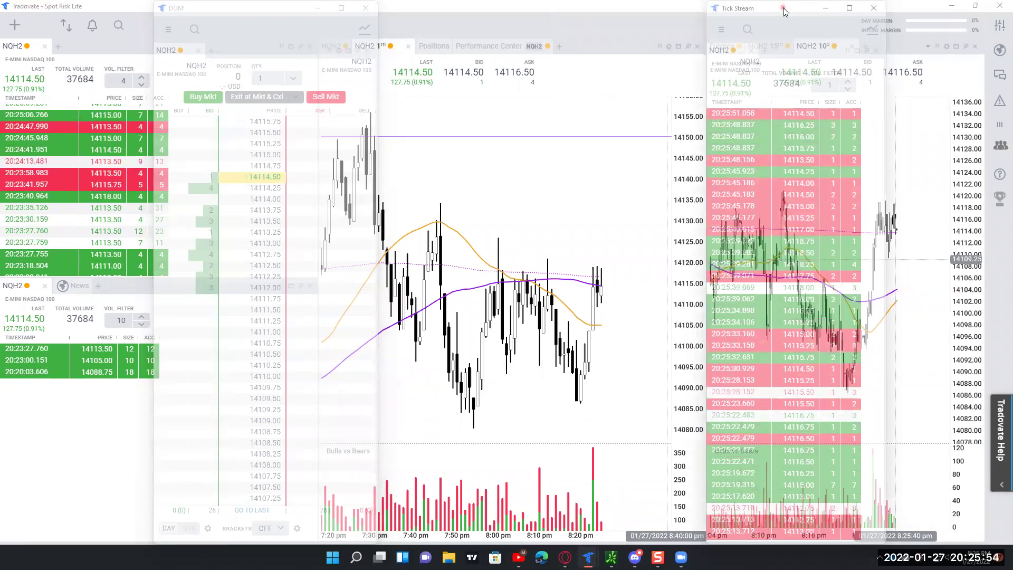
left_click_drag(784, 12, 456, 12)
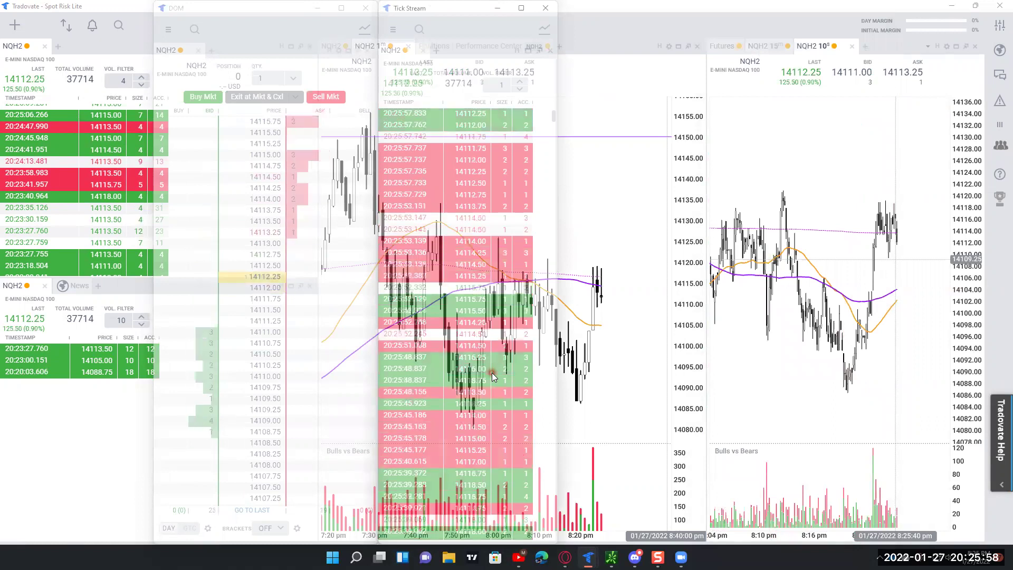
Step: Zoom in on the latest 1-minute candles and widen the 10-second chart pane moderately at the 1-minute pane's expense
left_click(620, 425)
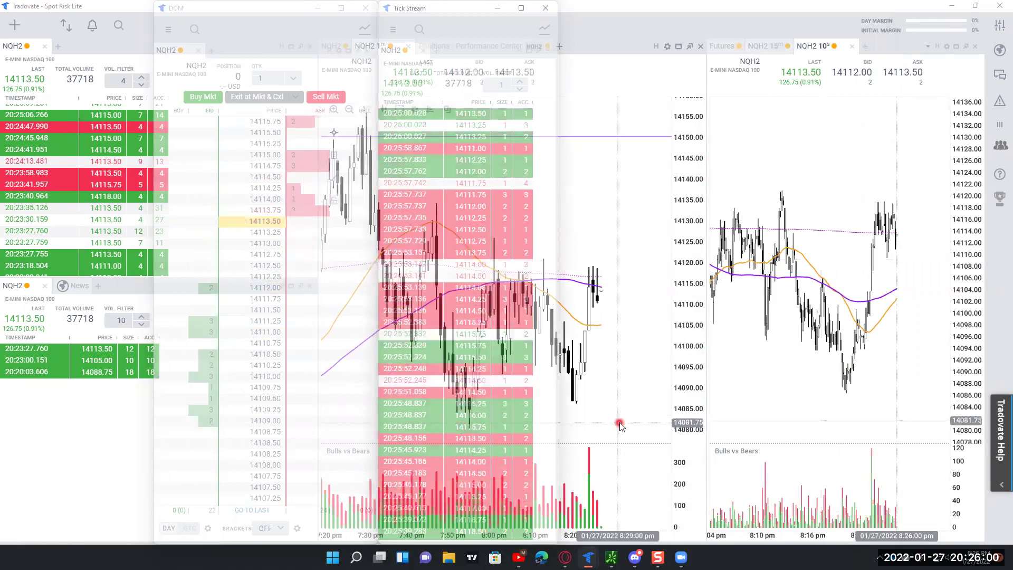
scroll(619, 422, "up", 5)
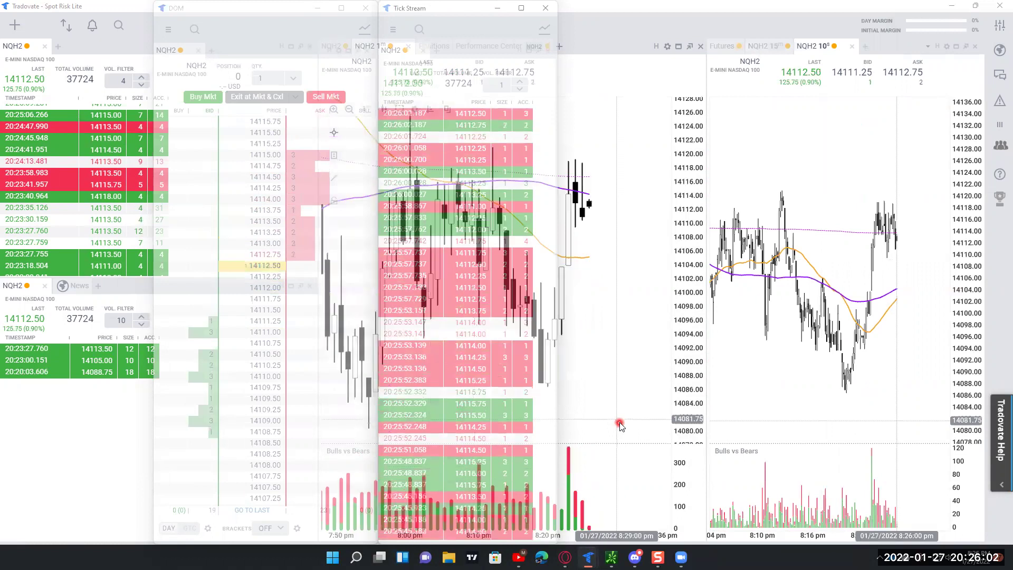
left_click_drag(707, 384, 581, 380)
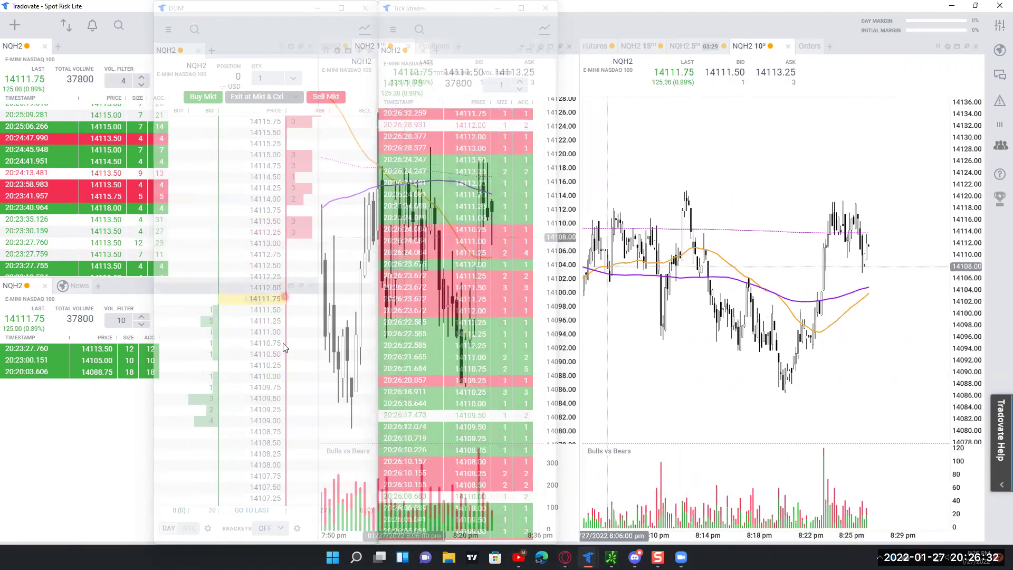
scroll(285, 342, "down", 2)
scroll(286, 344, "up", 3)
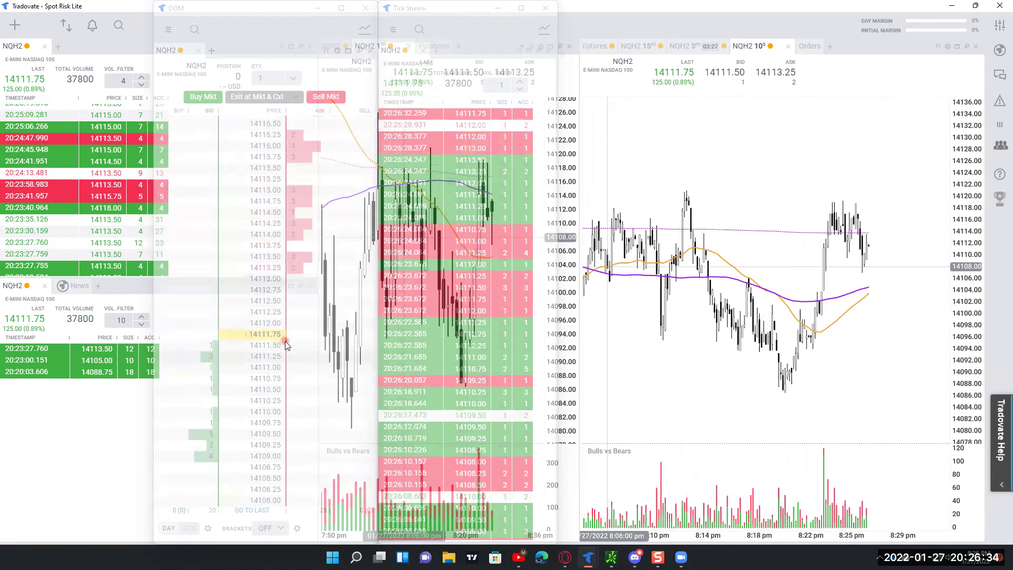
left_click_drag(581, 404, 651, 406)
Step: Zoom the 1-minute chart out to show candles from about 6:40 pm onward beneath the translucent windows
left_click(593, 493)
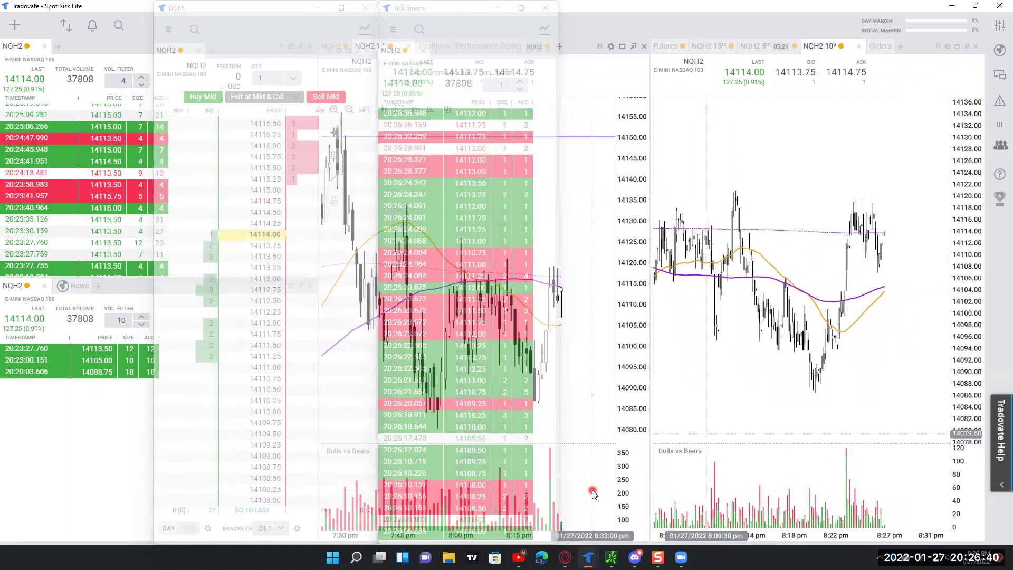
scroll(594, 493, "down", 3)
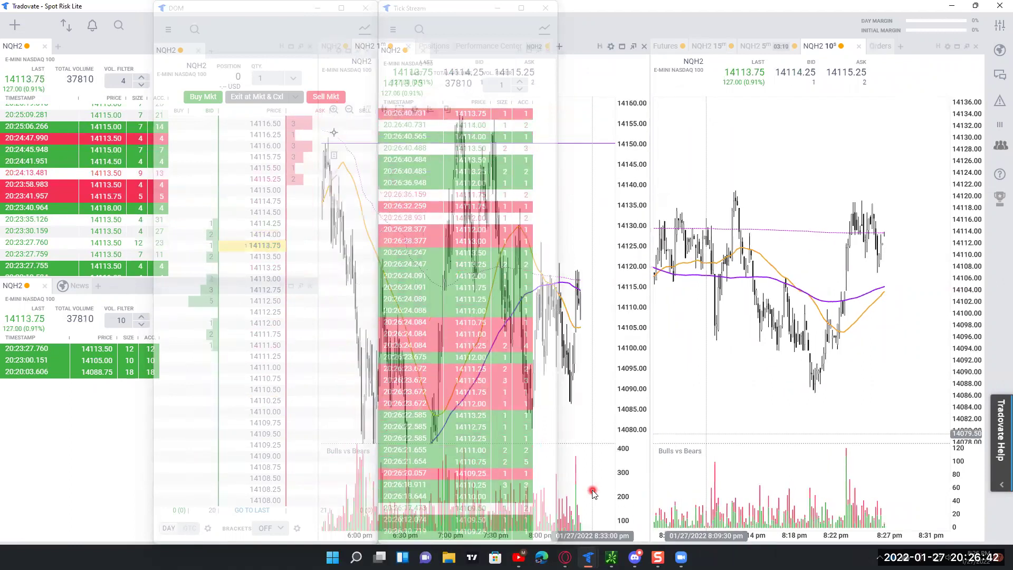
scroll(593, 493, "up", 2)
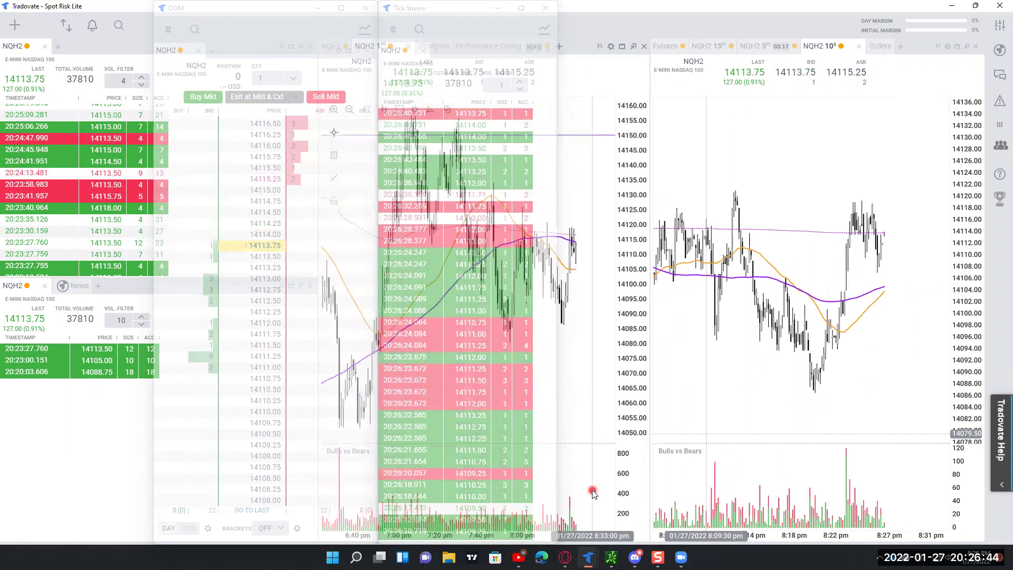
Step: Examine earlier price action on the 10-second chart, going back to about 6:00 pm
left_click(746, 389)
scroll(822, 369, "down", 3)
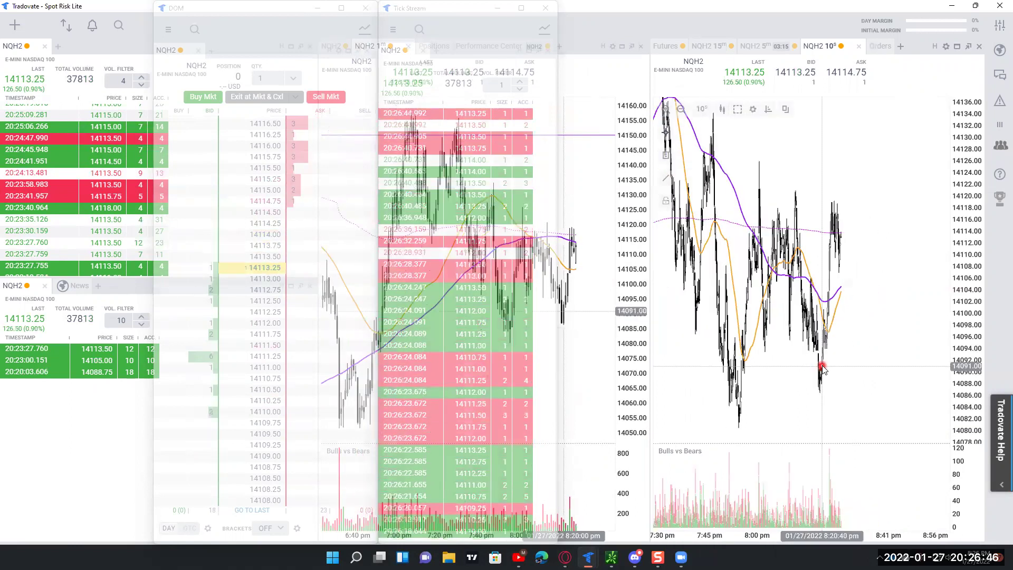
left_click_drag(787, 384, 881, 334)
left_click_drag(724, 362, 875, 338)
left_click_drag(761, 365, 851, 327)
mouse_move(773, 336)
left_mouse_down()
mouse_move(824, 353)
mouse_move(799, 363)
left_mouse_up()
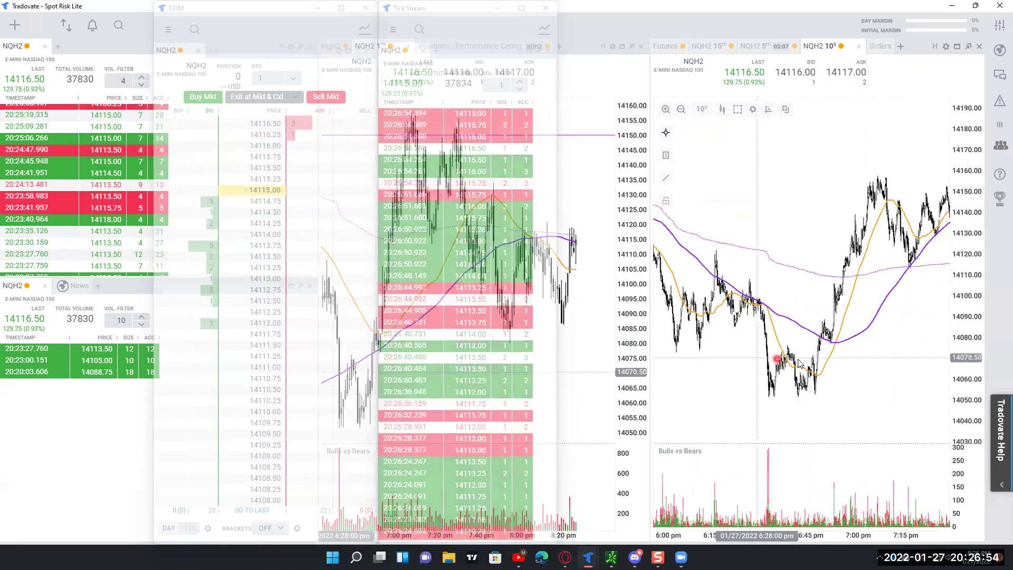
left_click_drag(889, 363, 799, 346)
Step: Return the 10-second chart to the latest candles and examine the price rise after 8:20 pm up close
scroll(862, 344, "up", 2)
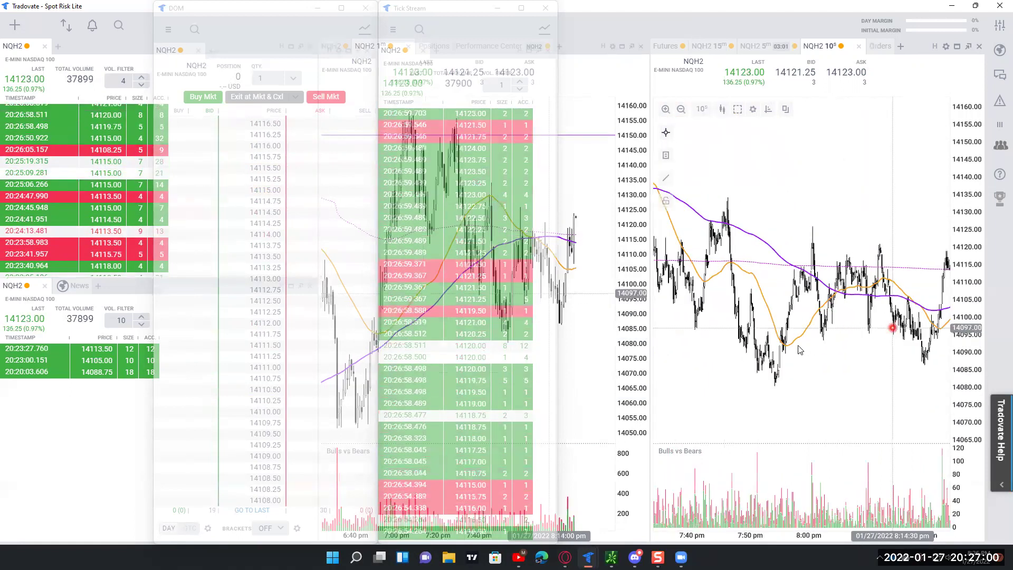
scroll(875, 347, "up", 4)
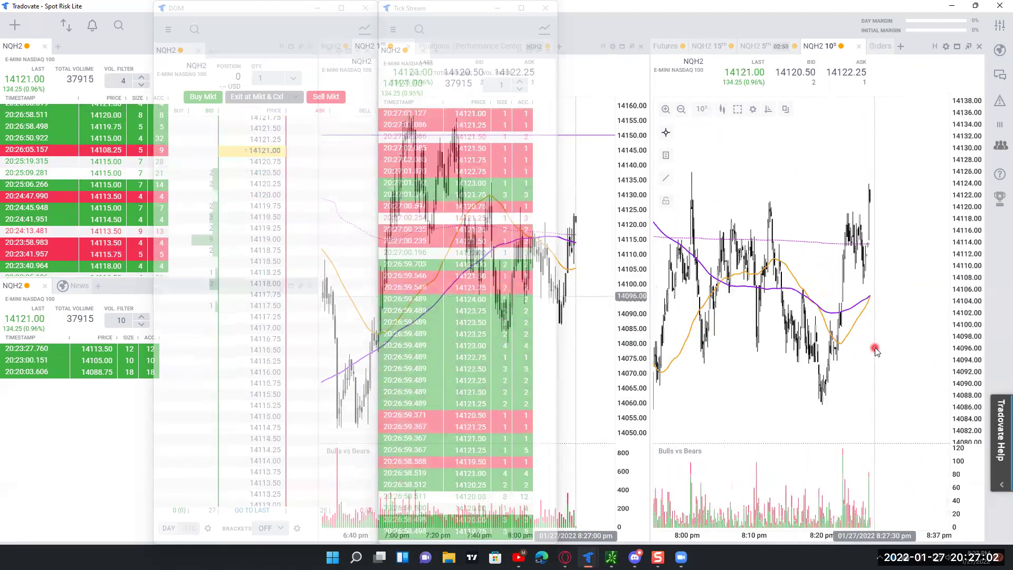
left_click_drag(830, 325, 881, 323)
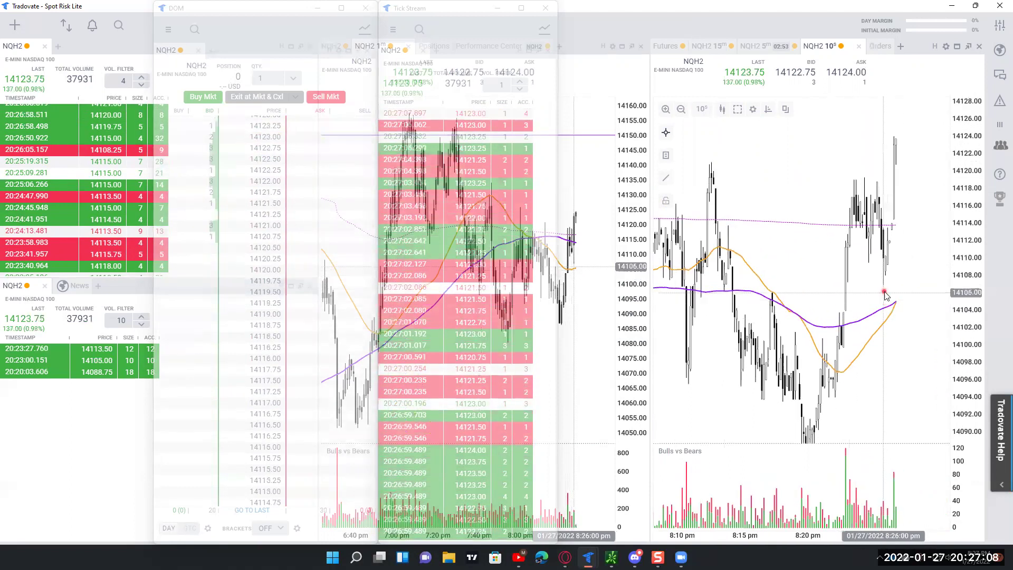
left_click_drag(884, 292, 892, 353)
scroll(892, 355, "up", 5)
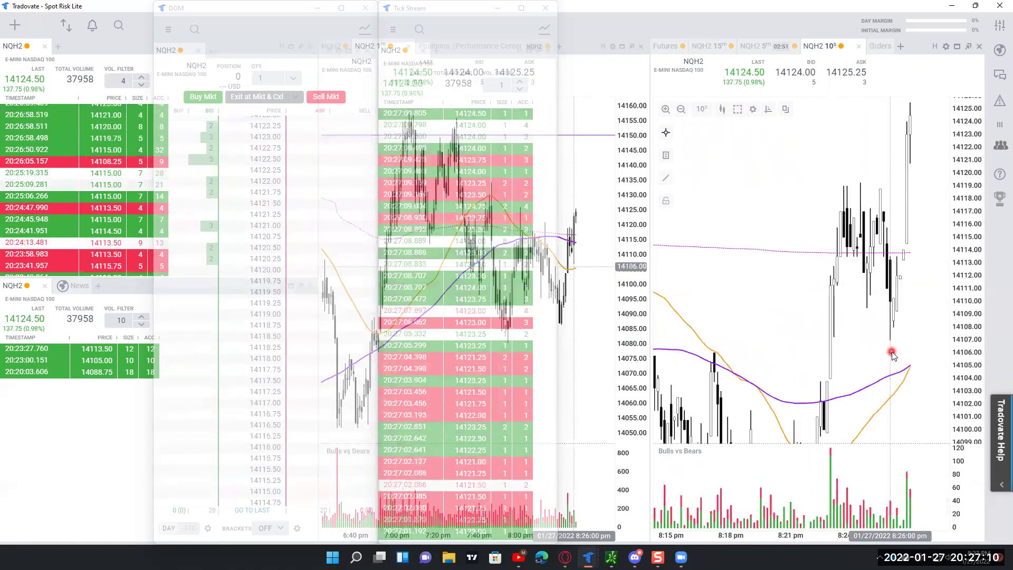
scroll(892, 355, "down", 3)
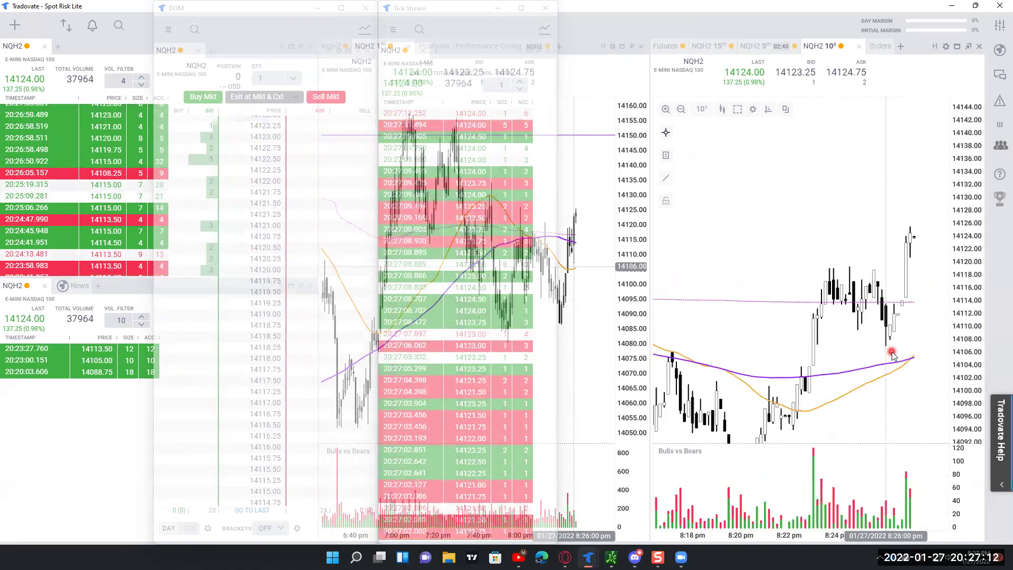
Step: Compare the DOM ladder's current price levels with a zoomed-out 10-second chart showing candles since about 7:40 pm
left_click_drag(880, 365, 886, 330)
scroll(886, 331, "down", 2)
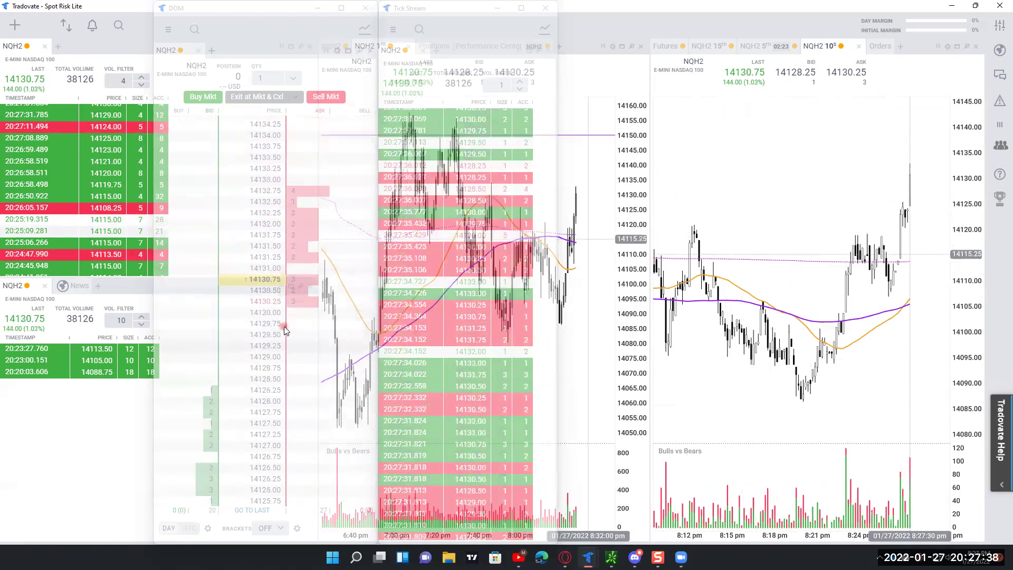
scroll(284, 326, "up", 3)
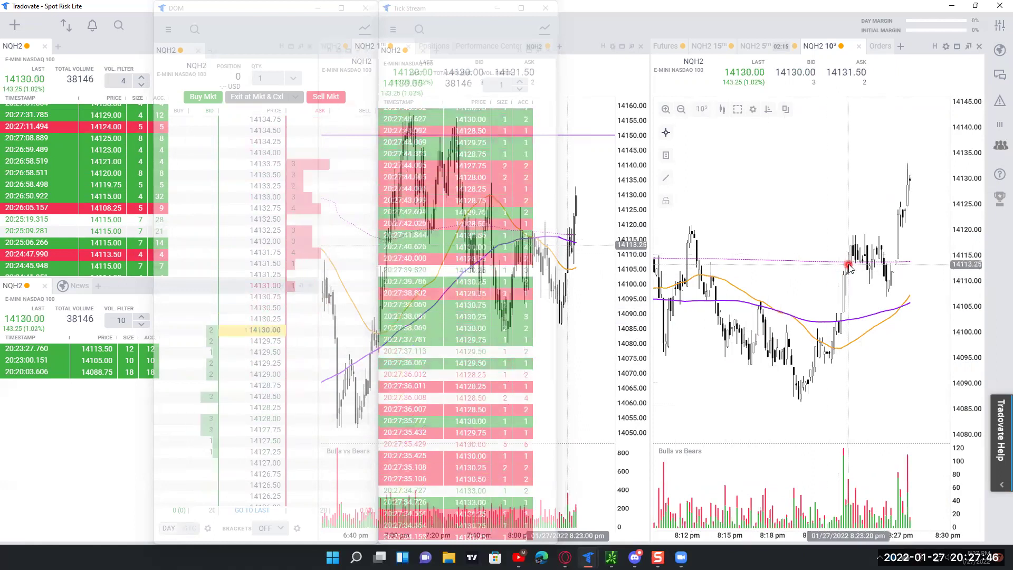
scroll(849, 267, "down", 5)
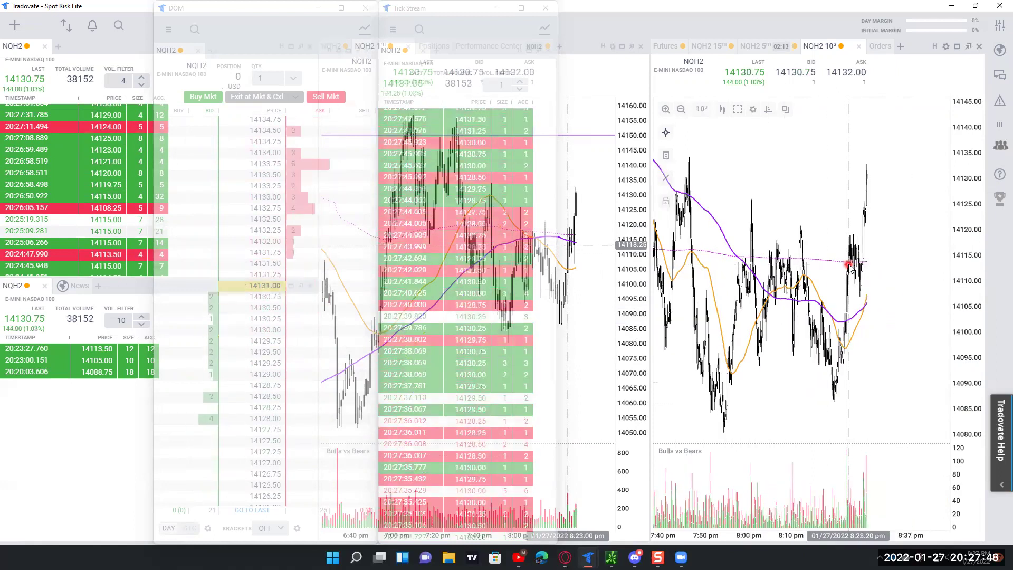
left_click_drag(835, 300, 860, 344)
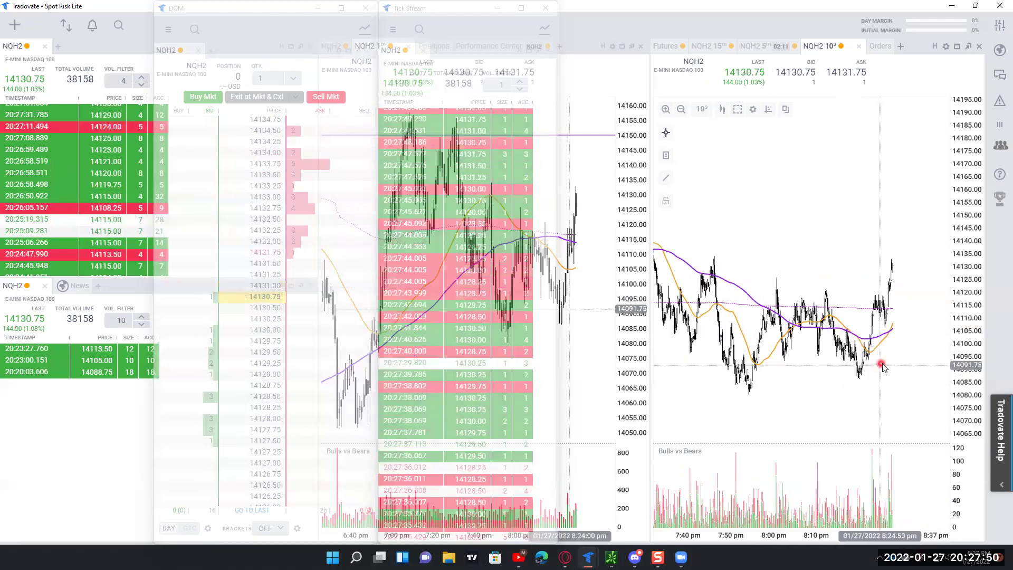
Step: Examine the price rise after 8:20 pm on the 10-second chart up close, then against candles since about 7:55 pm
scroll(904, 357, "up", 5)
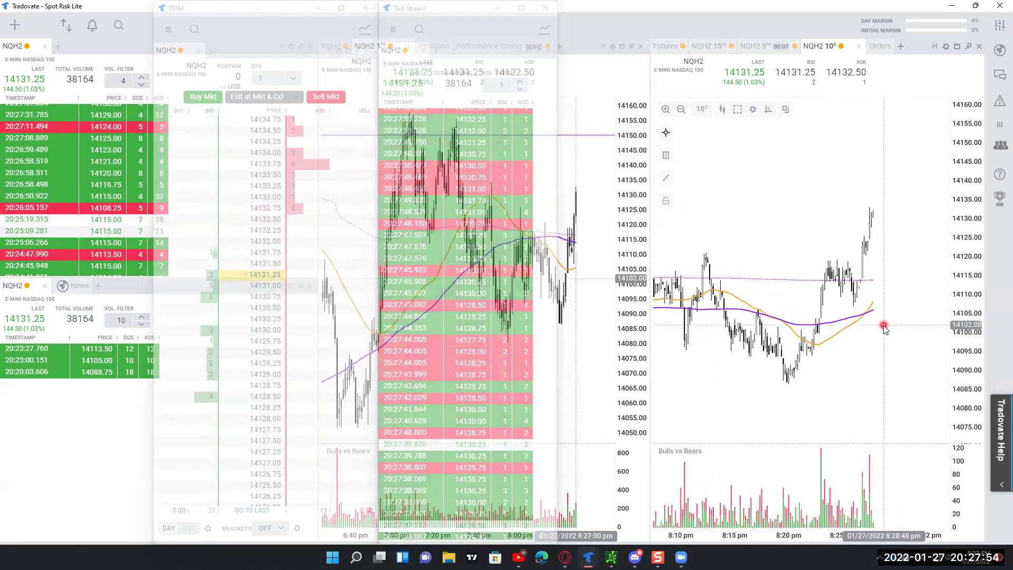
scroll(861, 321, "down", 3)
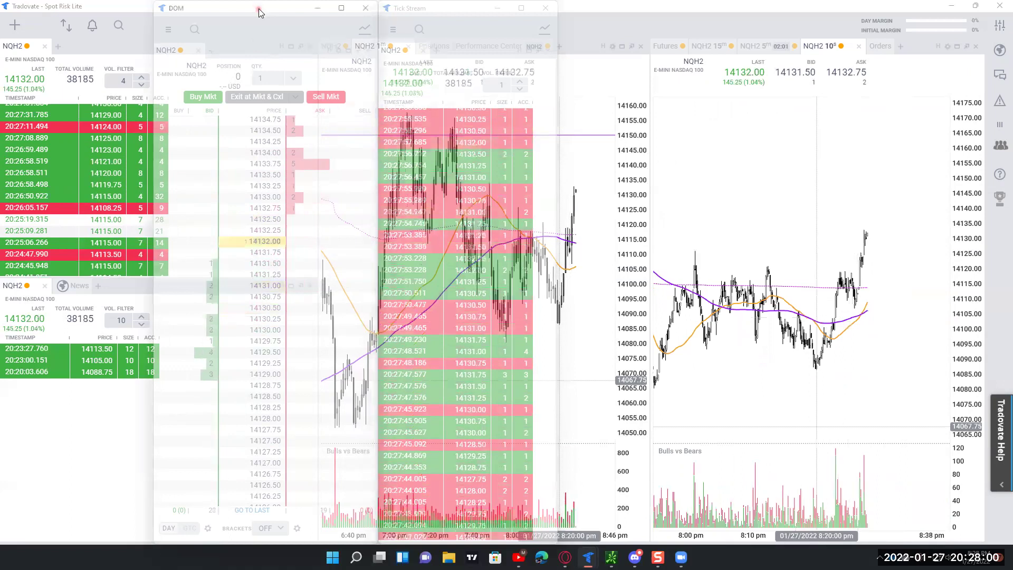
Step: Move the DOM window clear of the left pane border and narrow the left tick list column to about its table's width
left_click_drag(259, 8, 426, 8)
left_click(330, 95)
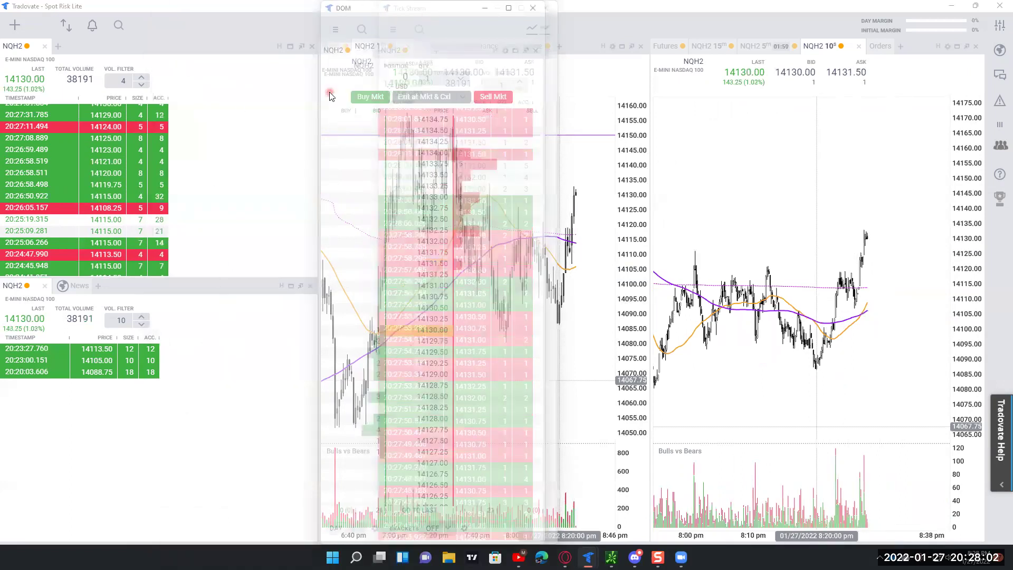
left_click_drag(396, 11, 473, 10)
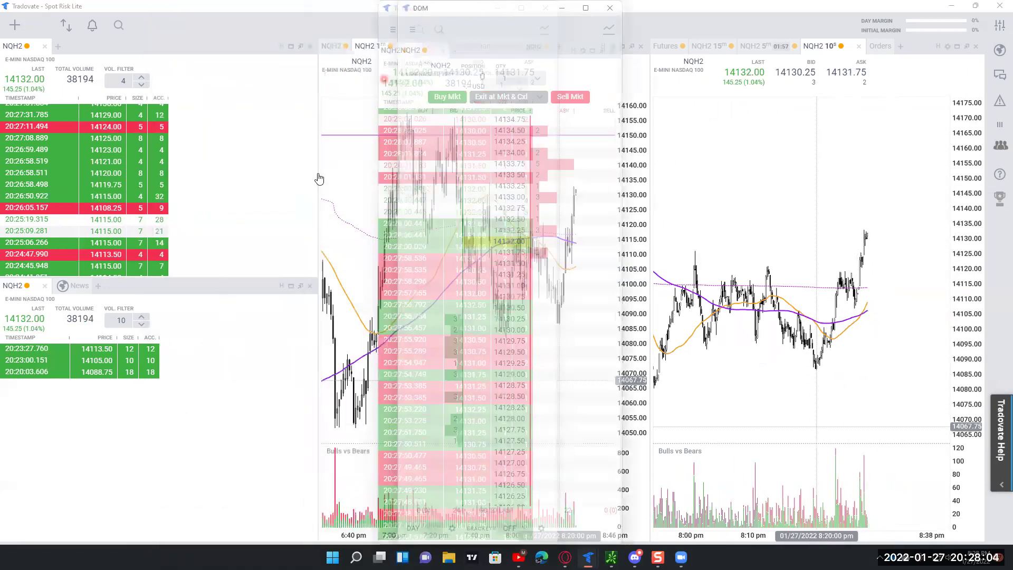
left_click_drag(315, 220, 205, 282)
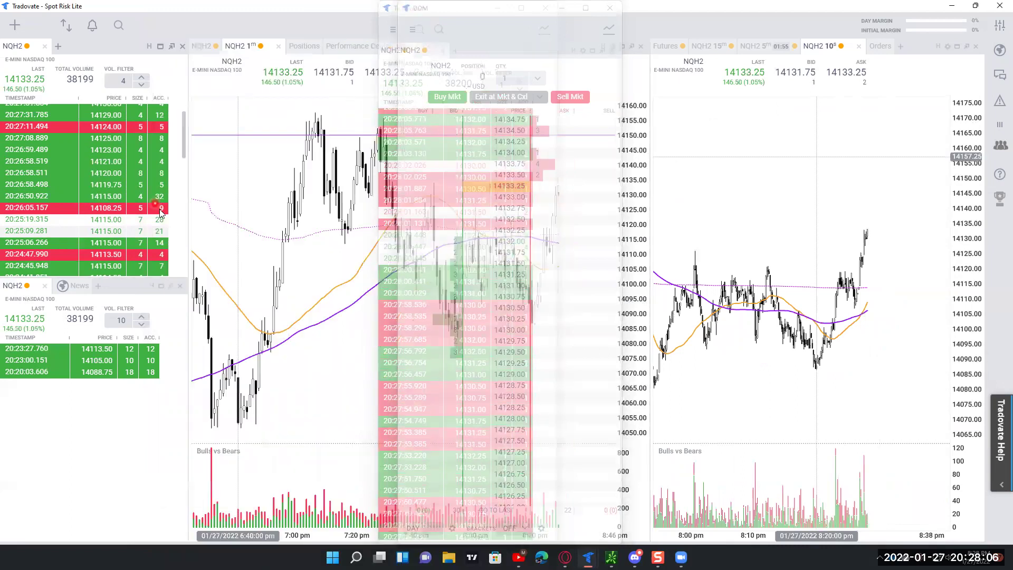
left_click_drag(189, 349, 156, 347)
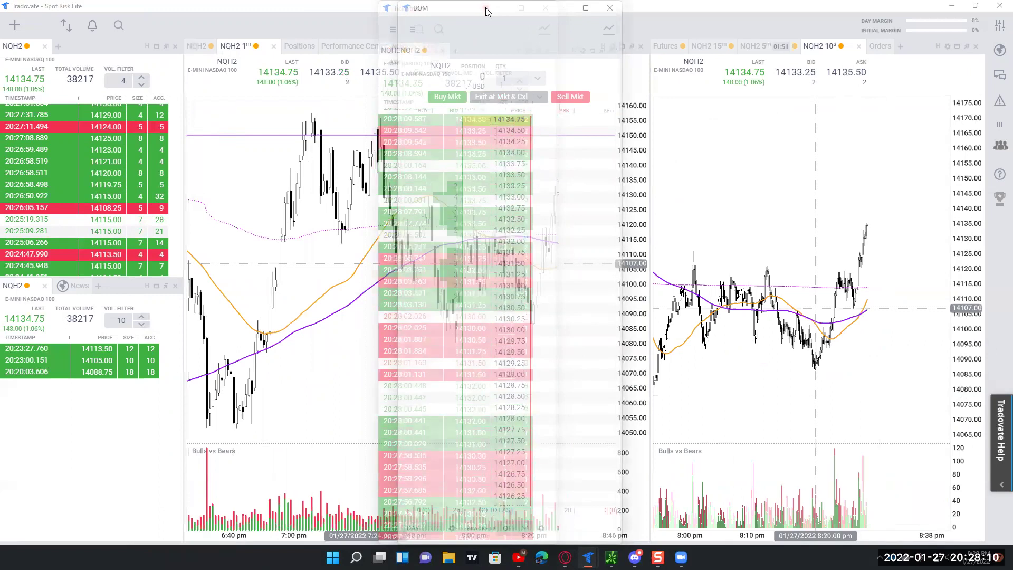
Step: Put the DOM window back over the 1-minute chart's early candles, clear of the Tick Stream window, and shorten it to the chart's upper part
left_click_drag(486, 12, 240, 13)
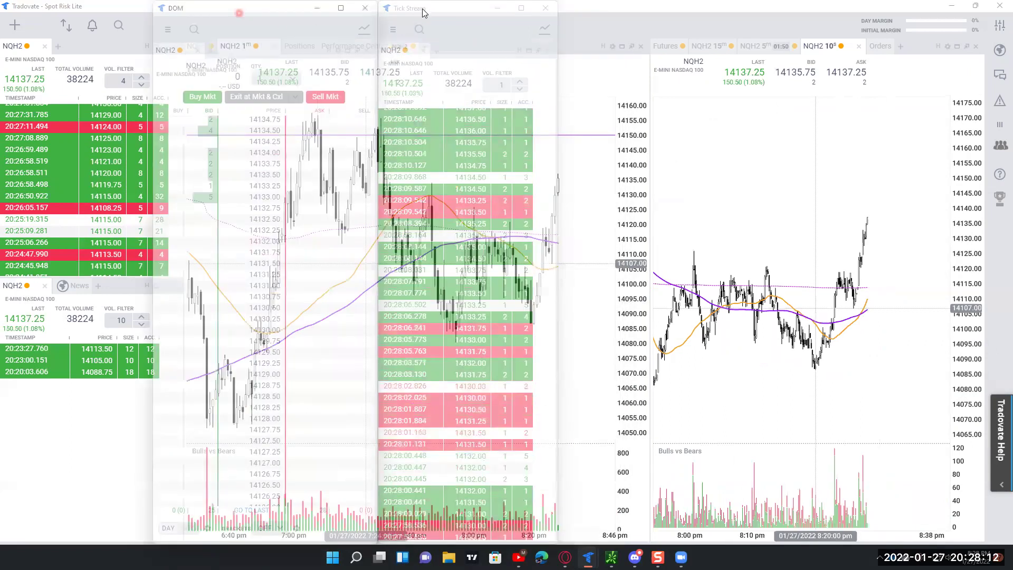
left_click_drag(423, 12, 559, 12)
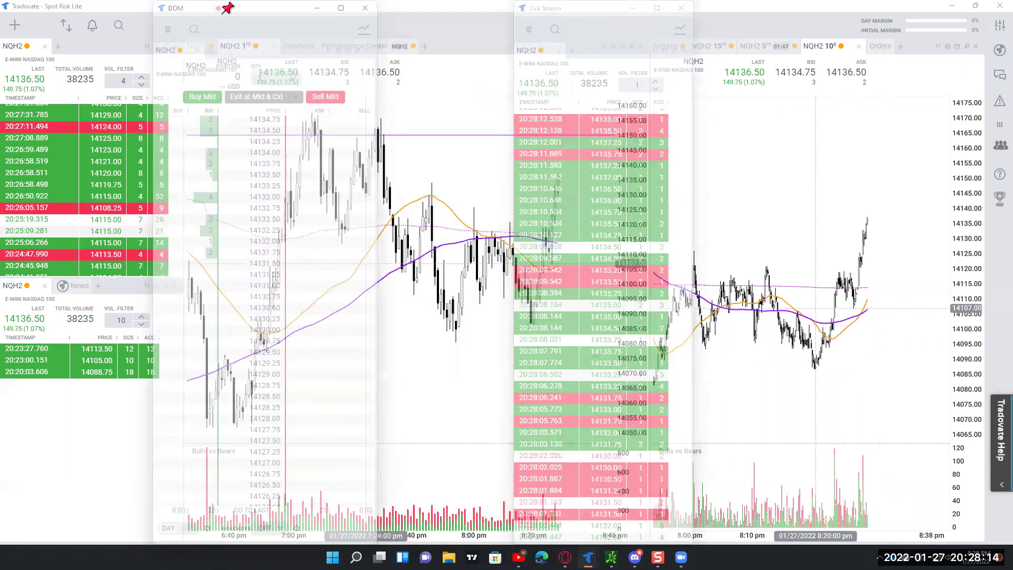
mouse_move(227, 8)
left_mouse_down()
mouse_move(261, 7)
mouse_move(263, 202)
mouse_move(263, 12)
left_mouse_up()
Step: Place the Tick Stream window directly beside the DOM window, over the 1-minute chart's later candles
left_click(599, 29)
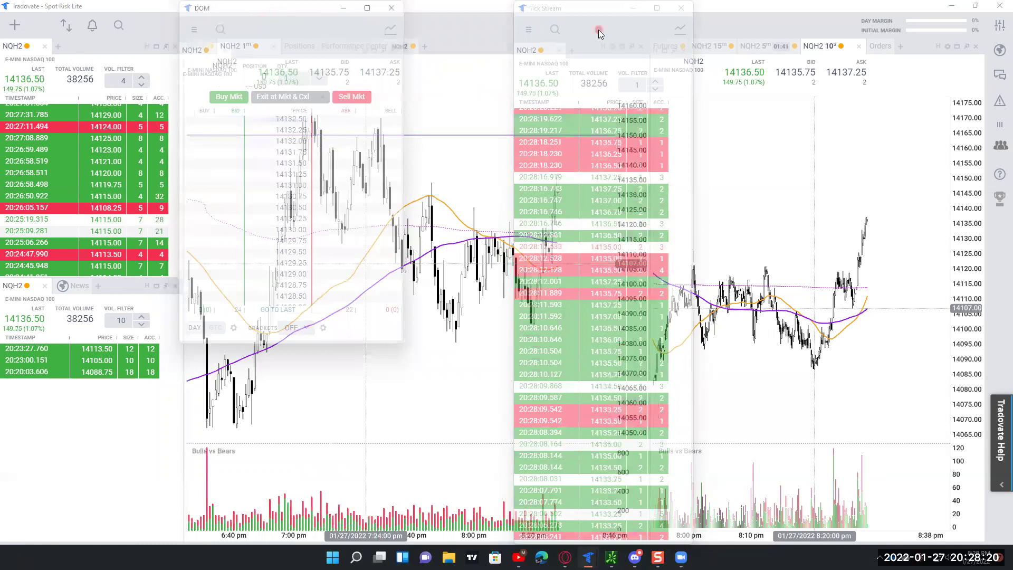
left_click(600, 8)
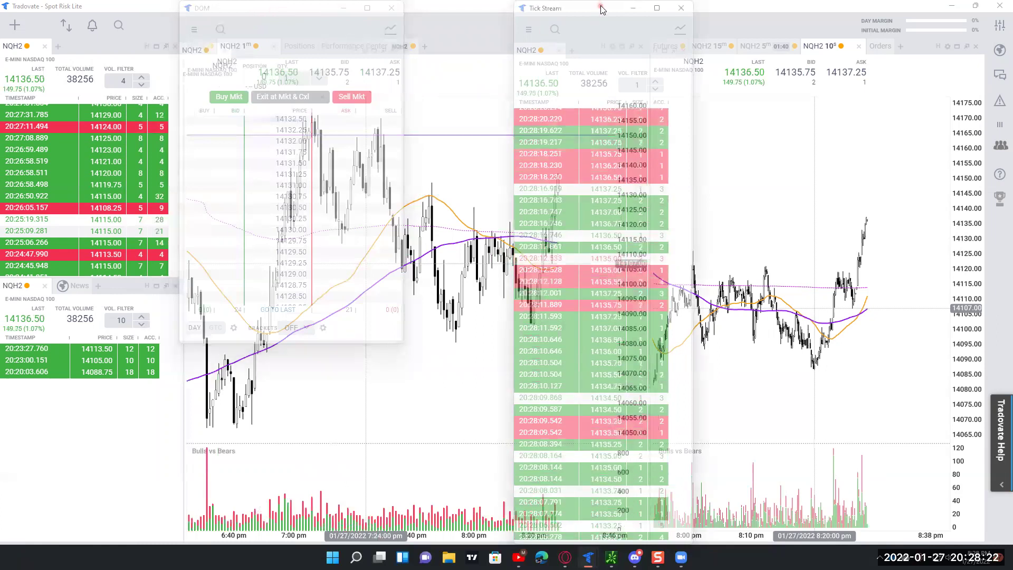
left_click_drag(600, 8, 491, 7)
left_click(582, 198)
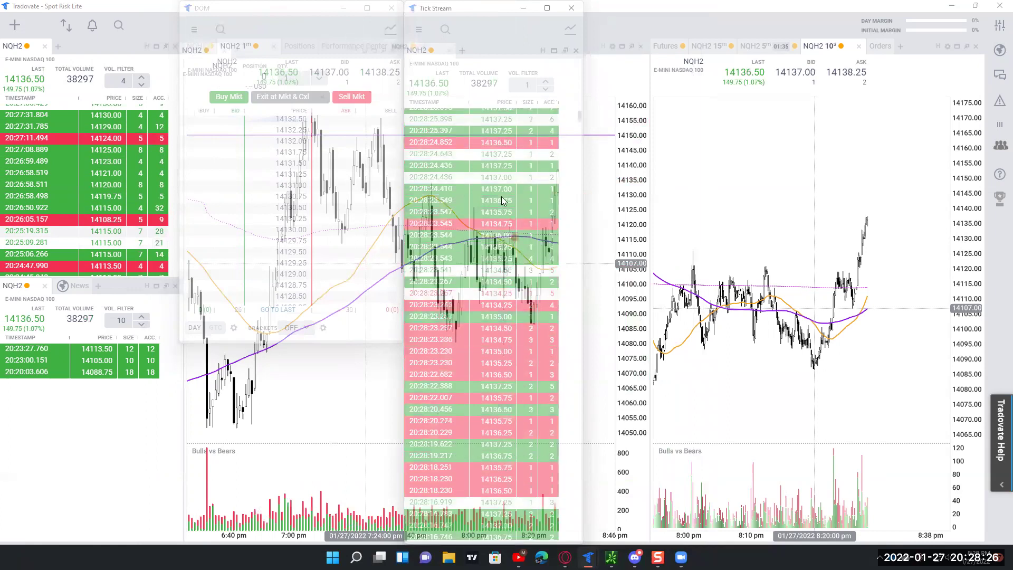
Step: Examine the latest price rise on the 10-second chart and shift the chart slightly toward earlier candles
left_click(580, 244)
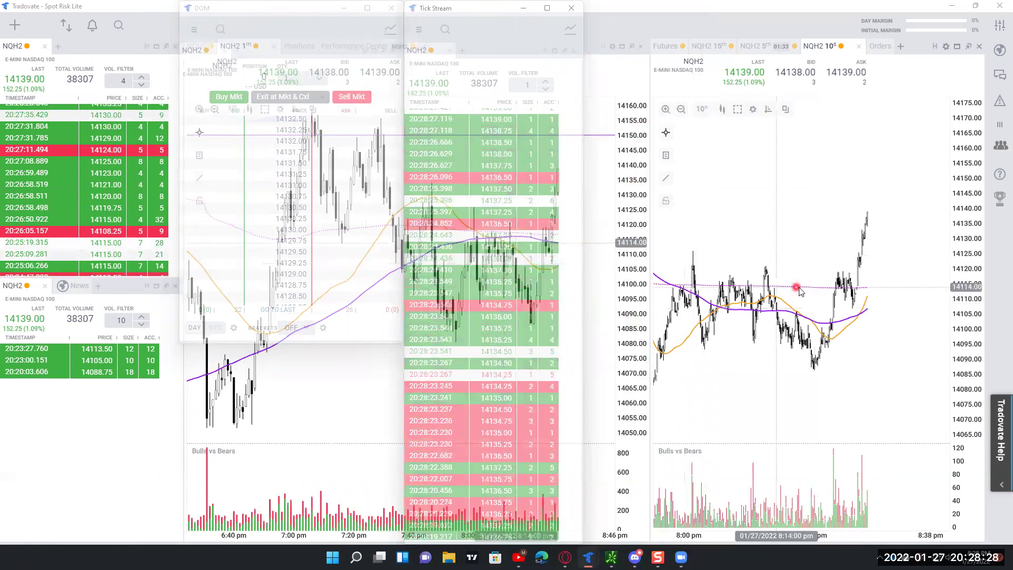
left_click(851, 272)
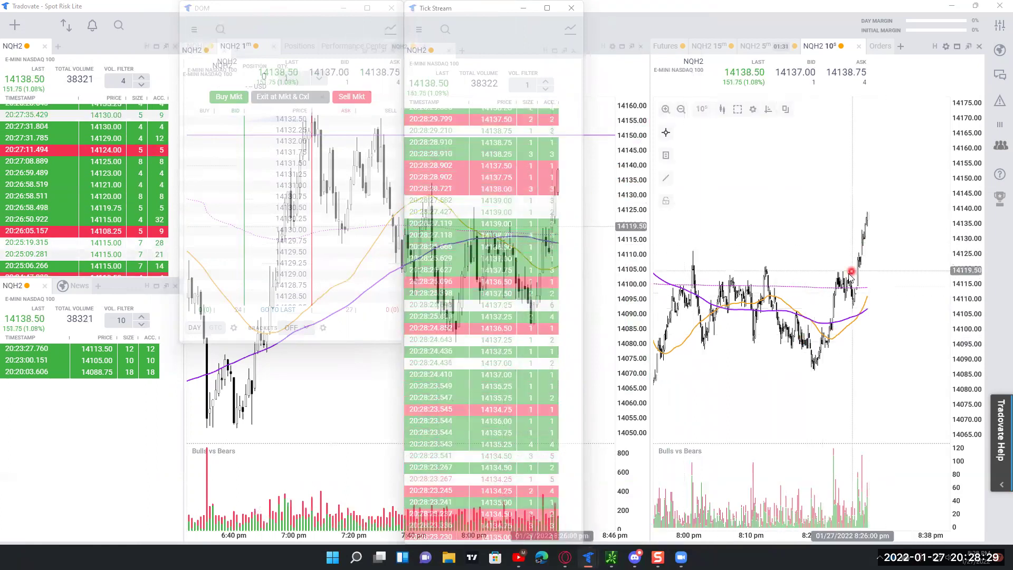
left_click(800, 259)
left_click_drag(801, 257, 833, 258)
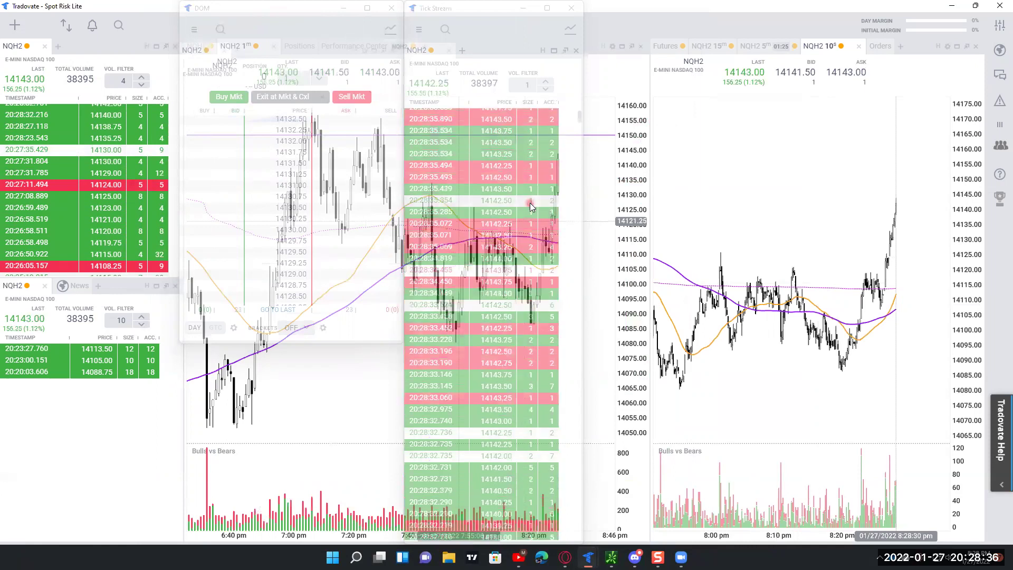
Step: Bring the upper-left tick list to its newest trades and set its volume filter to 3
left_click(105, 185)
left_click(118, 144)
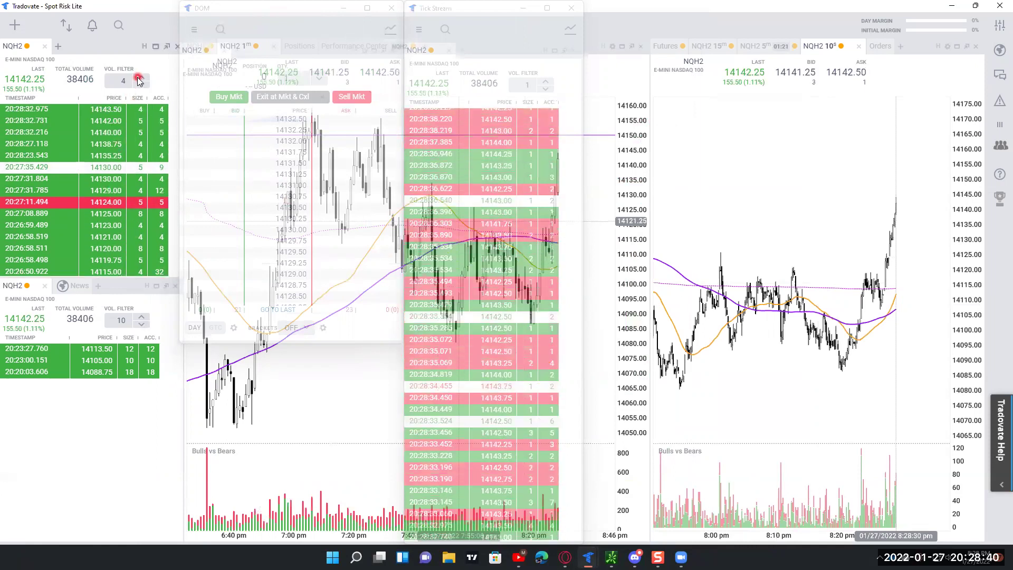
left_click(141, 86)
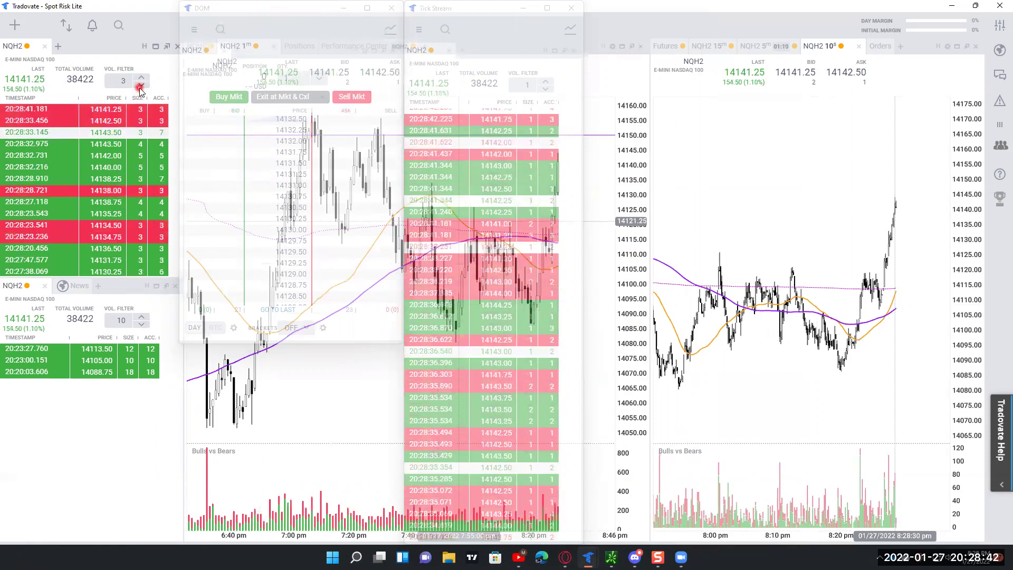
Step: Extend the upper-left tick list pane downward over part of the lower one and set its volume filter to 2
left_click_drag(118, 280, 118, 415)
left_click(117, 178)
left_click(141, 85)
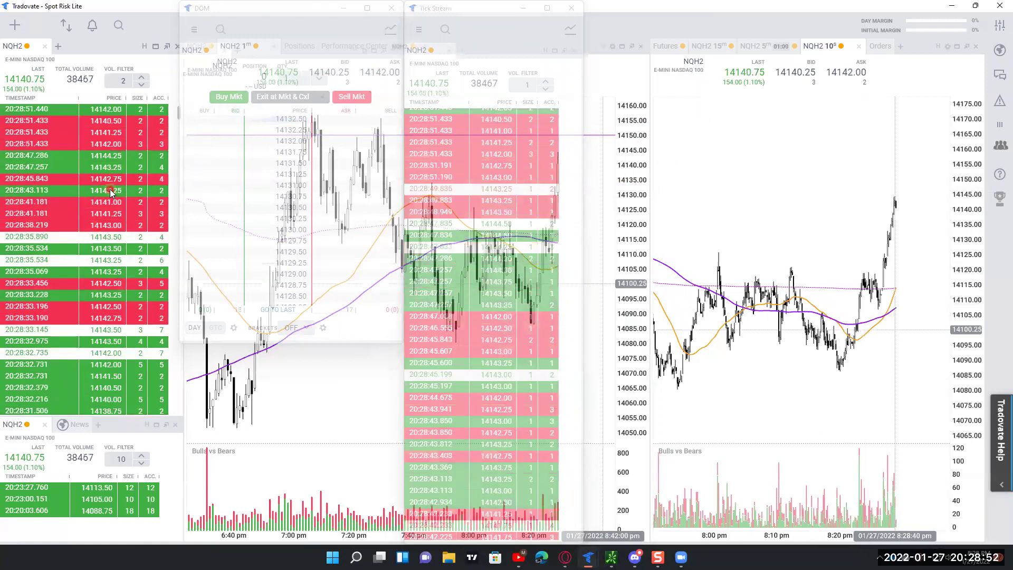
left_click(130, 181)
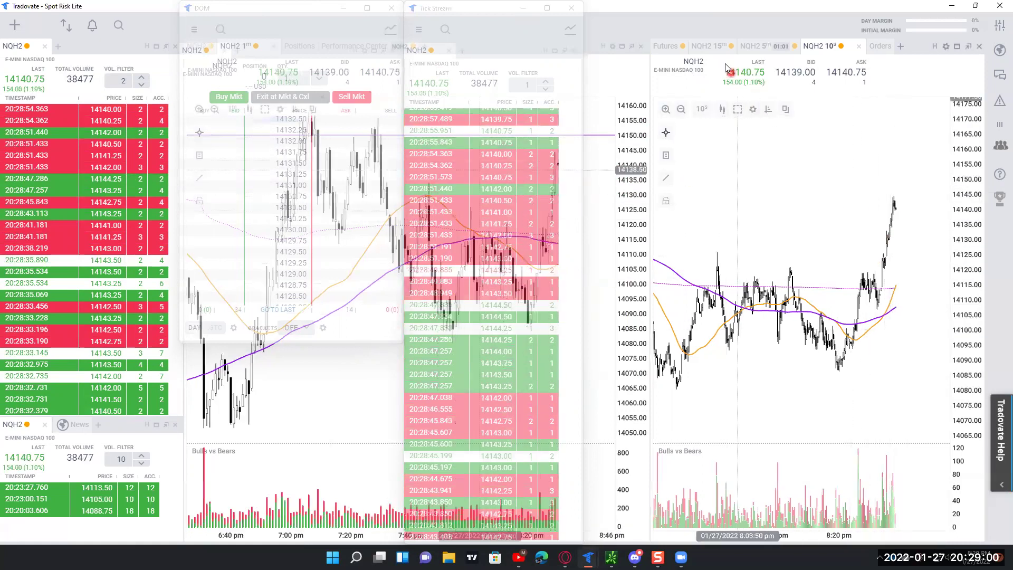
Step: Show the NQH2 5-minute chart in place of the 10-second chart
left_click(761, 47)
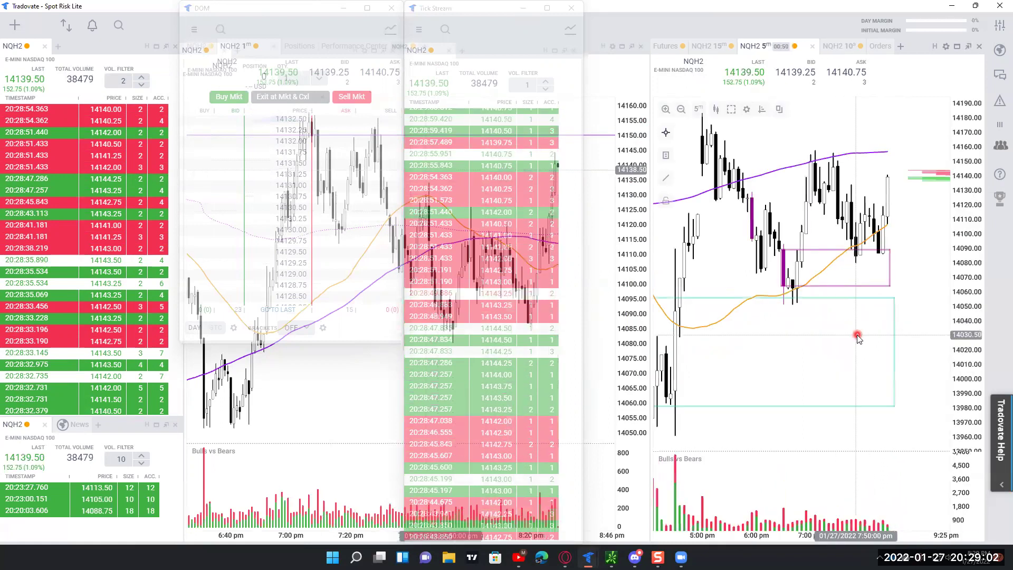